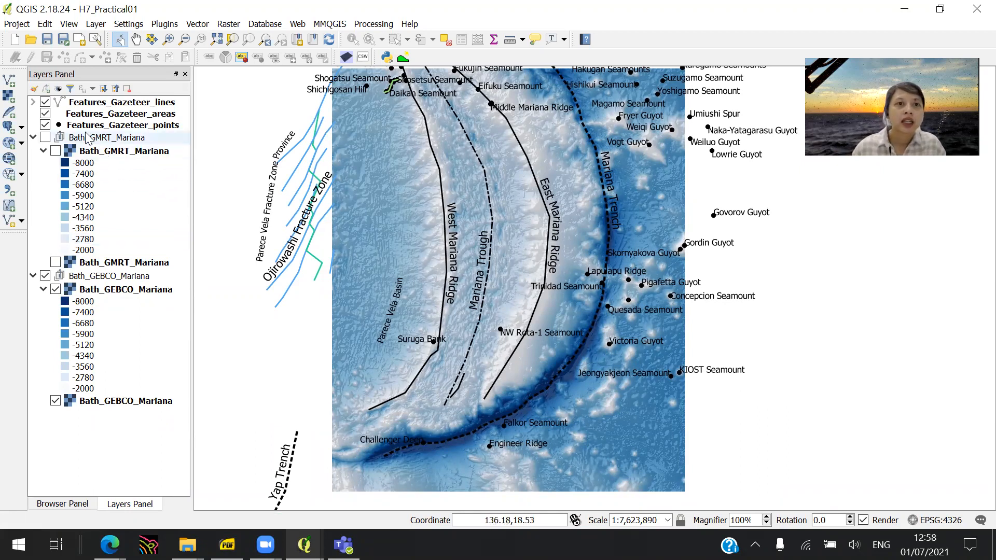
# Hide the Features_Gazeteer lines, areas and points layers so only the GEBCO bathymetry is displayed
pyautogui.click(46, 103)
pyautogui.click(45, 114)
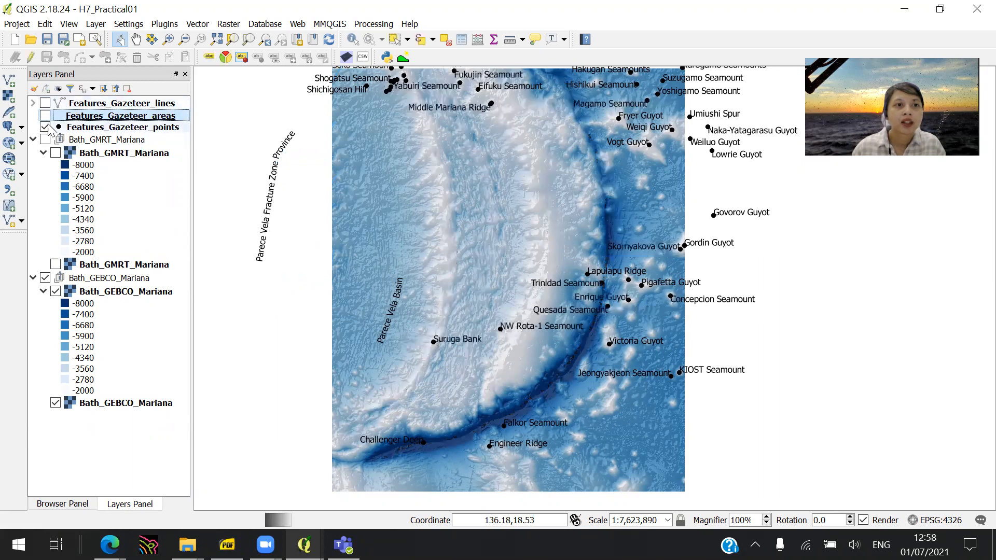
pyautogui.click(46, 127)
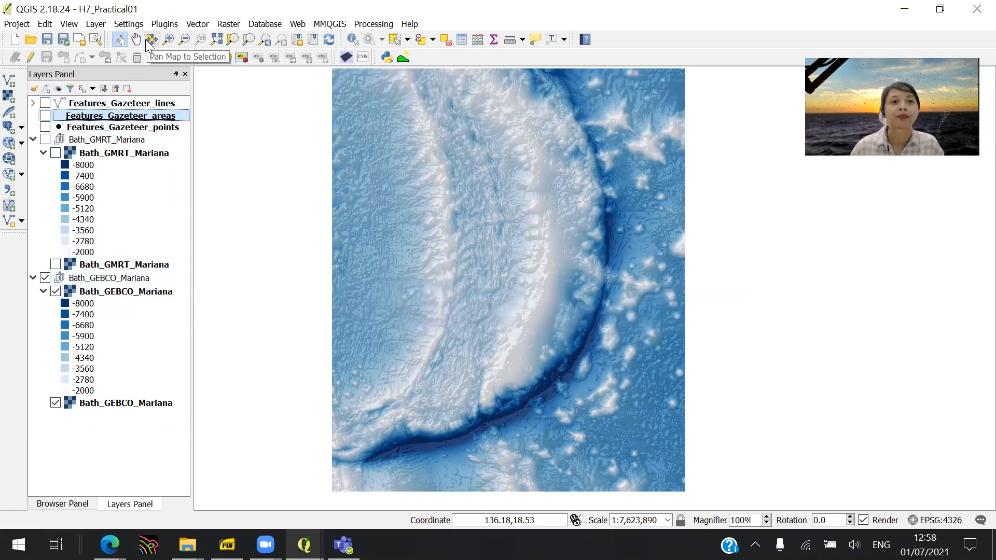
# Start a new shapefile layer of type Line using the selected CRS EPSG:4326, WGS 84
pyautogui.click(98, 26)
pyautogui.moveTo(104, 42)
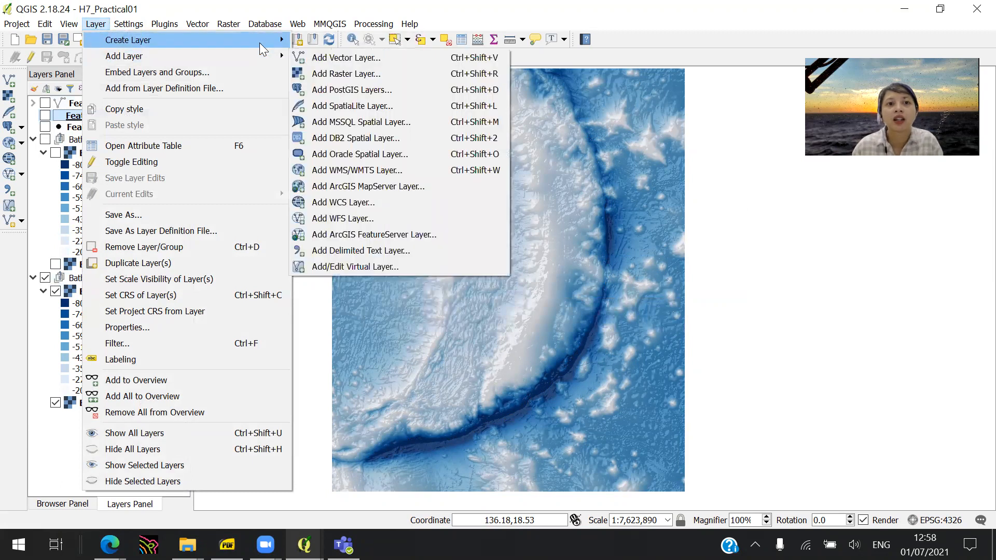
pyautogui.click(408, 41)
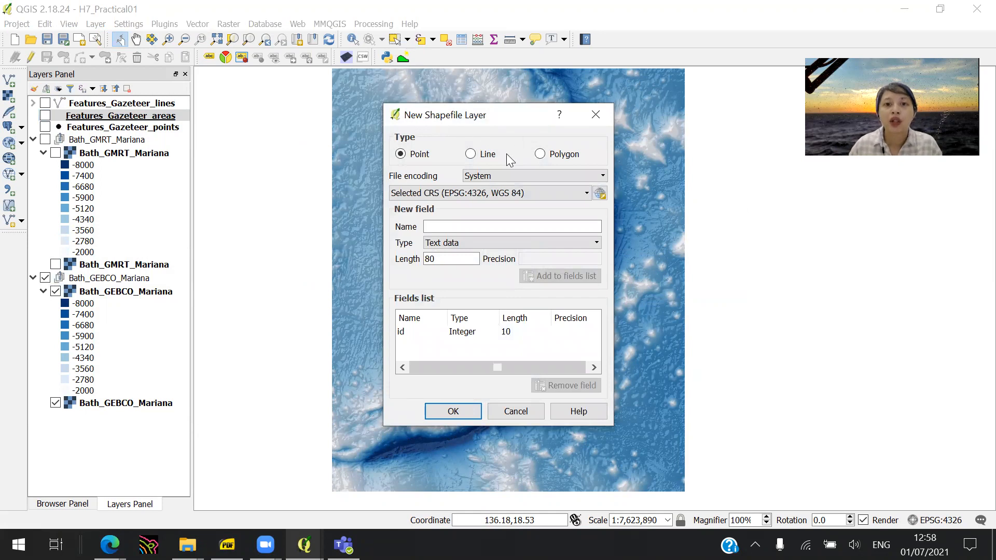
pyautogui.click(492, 154)
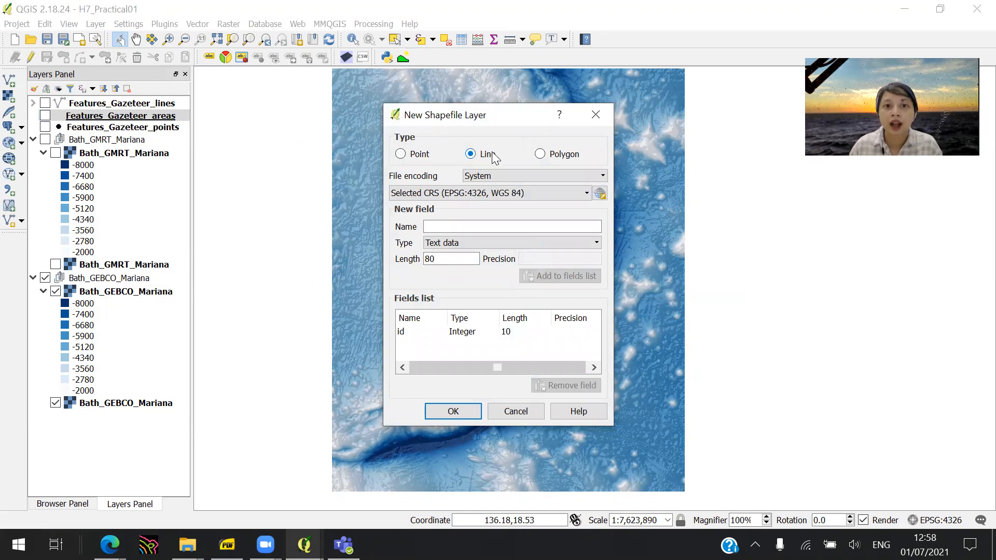
pyautogui.click(530, 192)
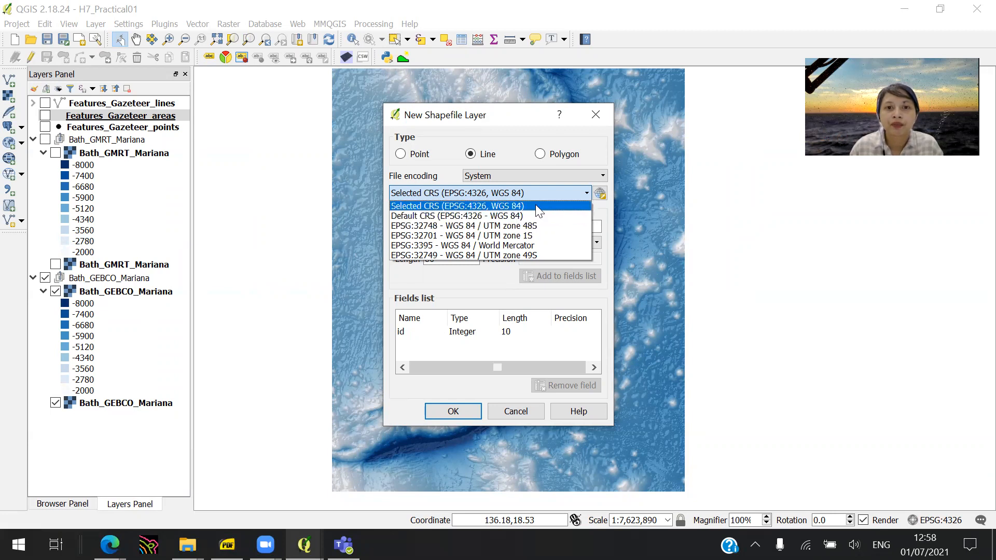
pyautogui.click(536, 205)
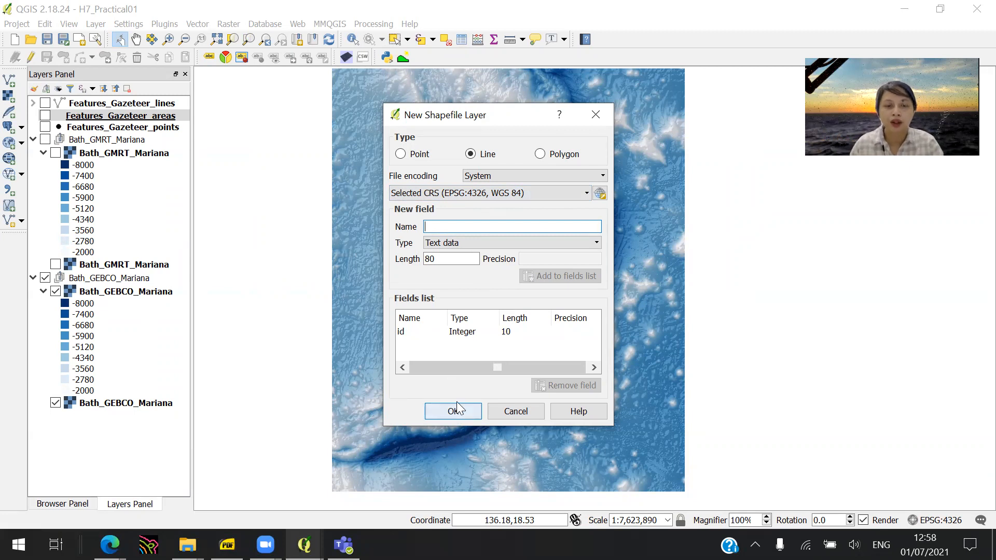
# Add a text field named Line_name with length 80 to the new shapefile and accept the layer definition
pyautogui.write('Line_name')
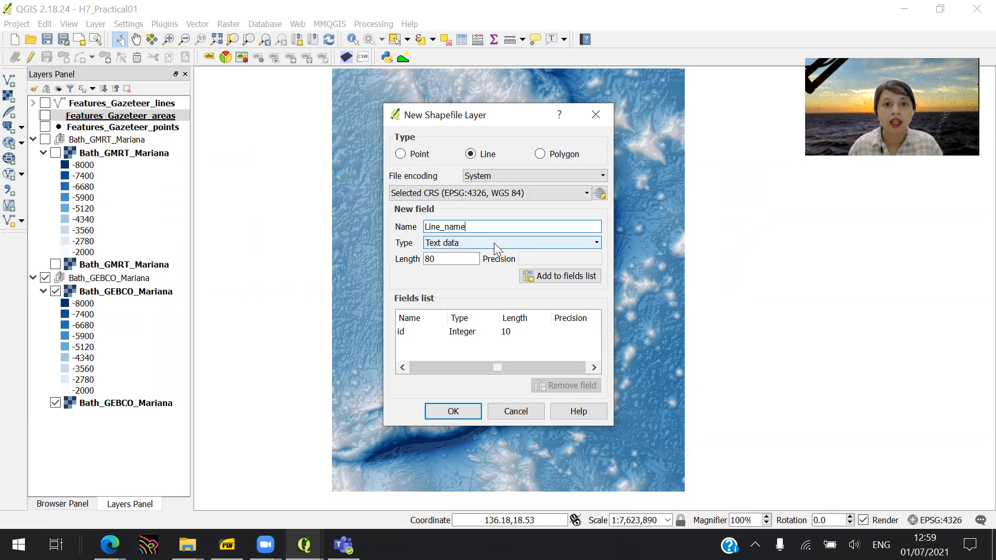
pyautogui.click(460, 261)
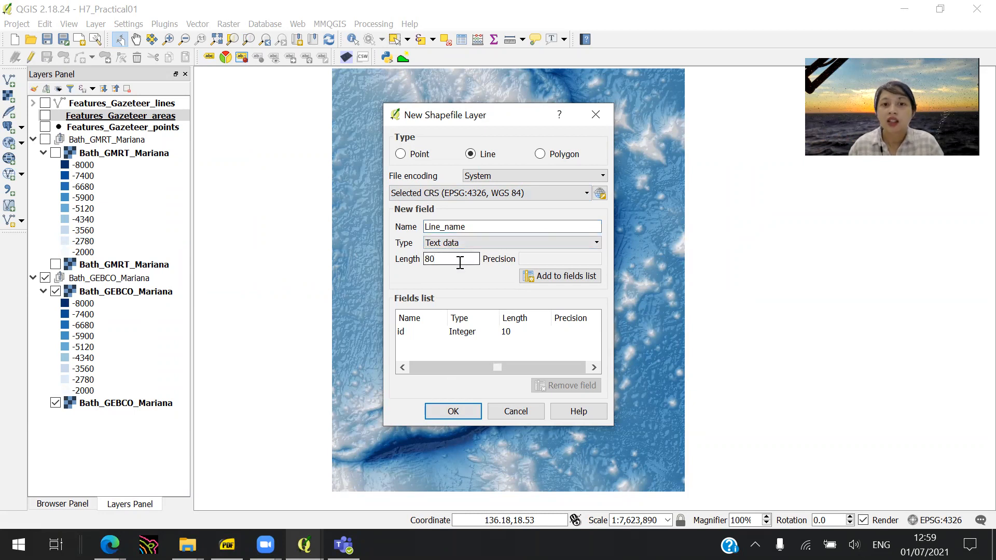
pyautogui.click(565, 279)
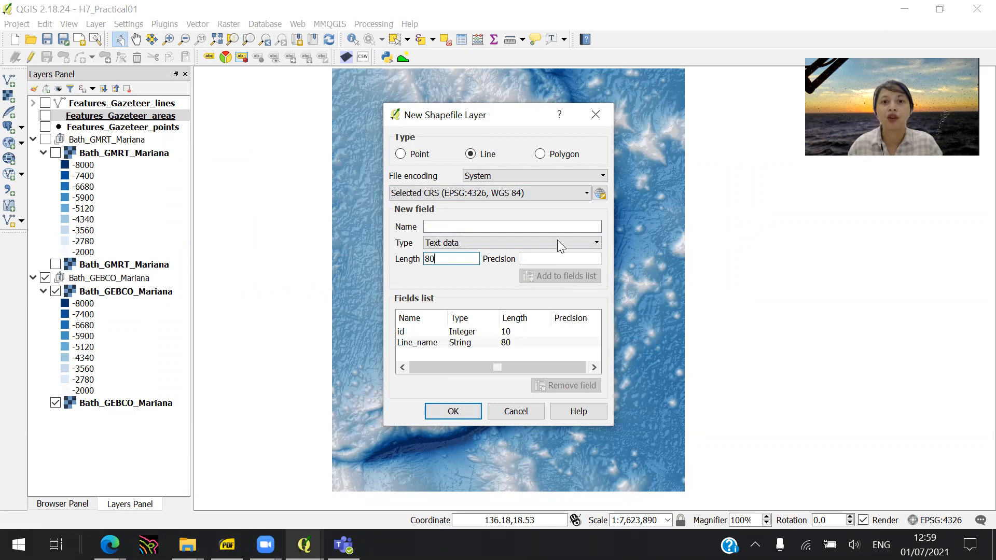
pyautogui.click(570, 227)
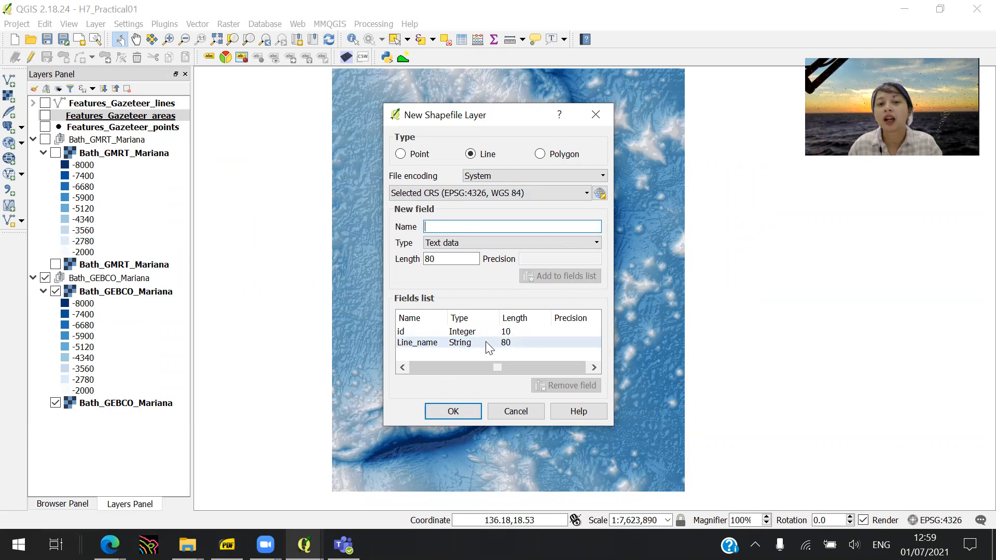
pyautogui.click(453, 412)
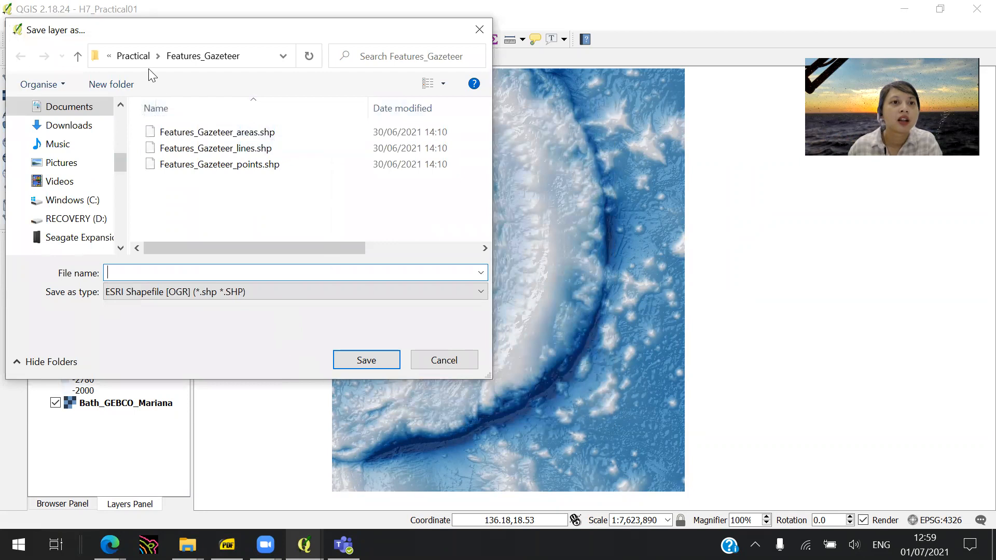
# Create a new folder named Survey_Plan inside the Practical folder
pyautogui.click(135, 57)
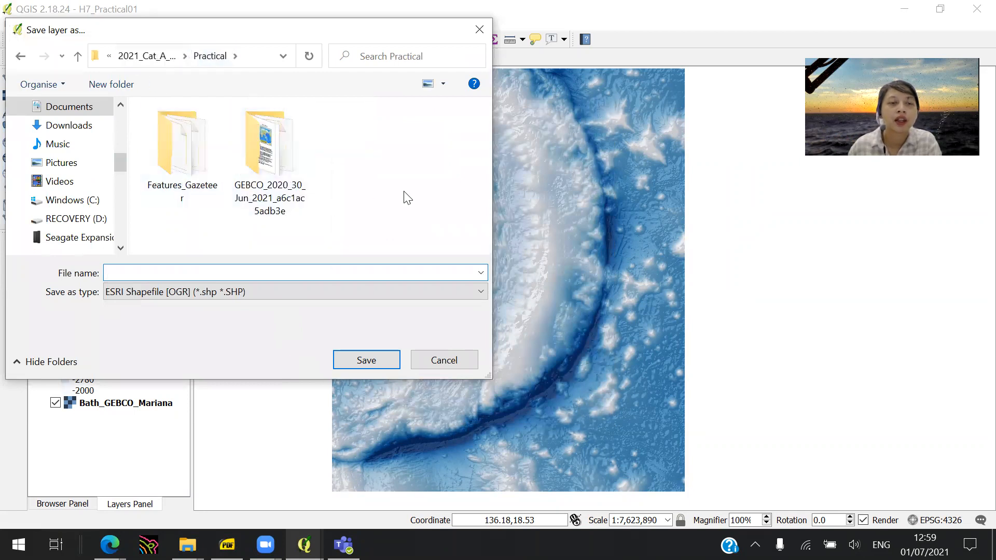
pyautogui.click(117, 83)
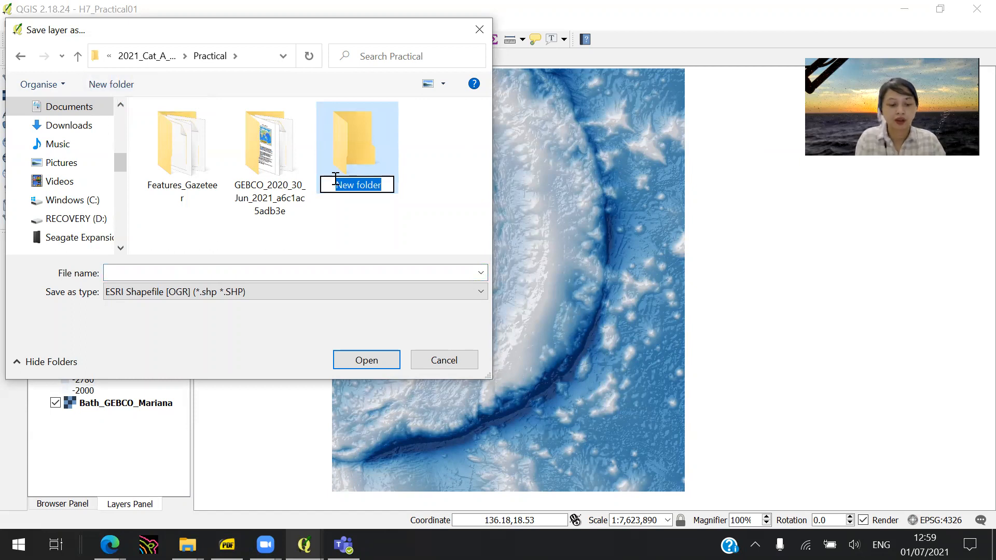
pyautogui.write('Survey')
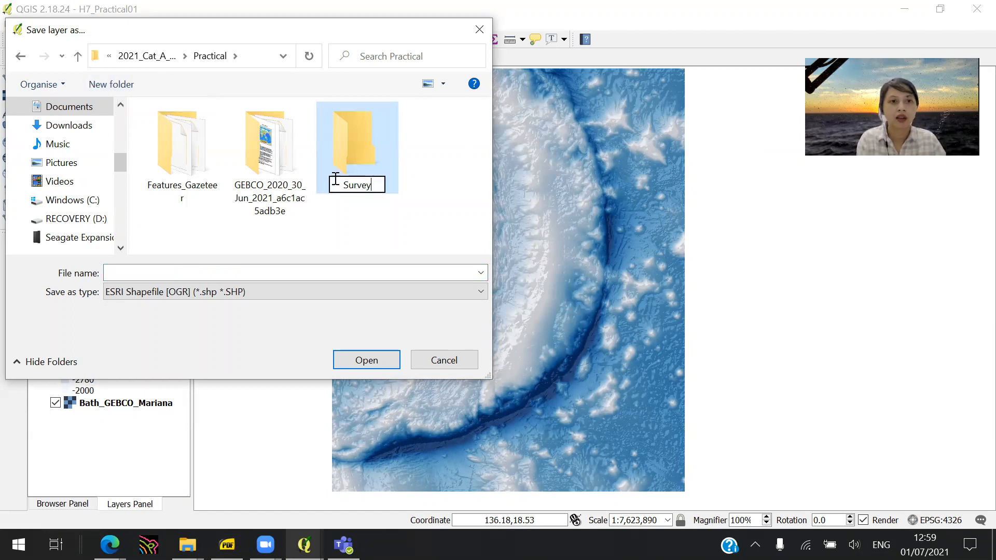
pyautogui.write('_P')
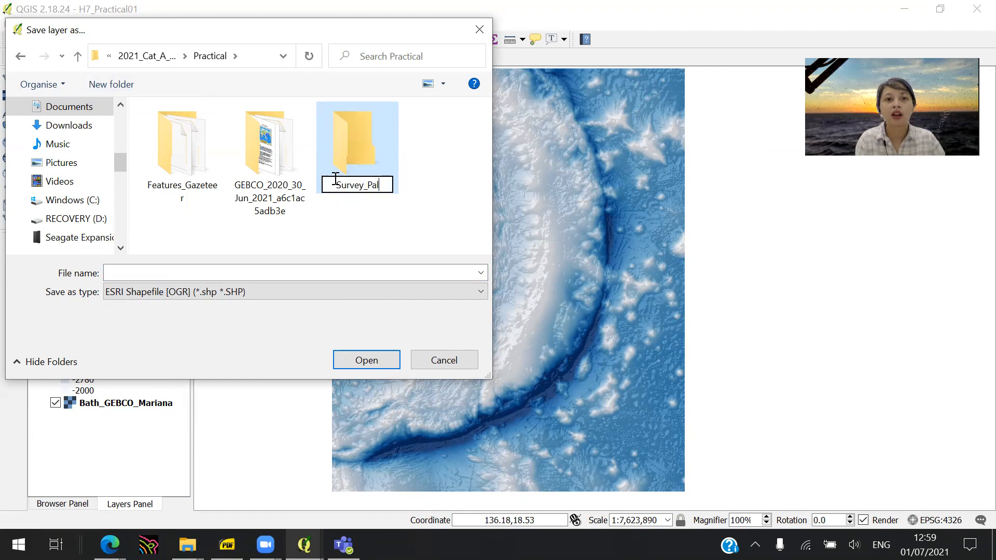
pyautogui.write('lan')
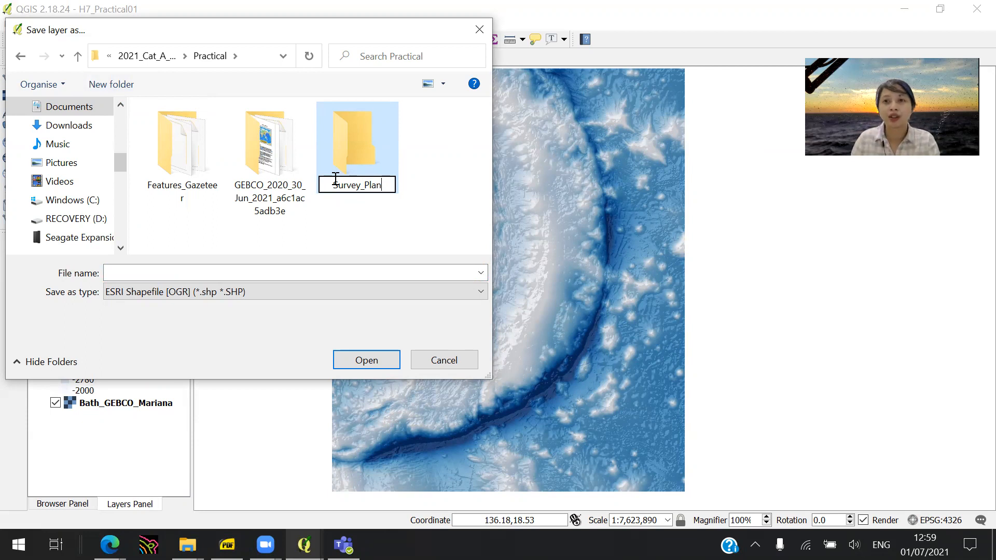
pyautogui.moveTo(365, 185); pyautogui.dragTo(361, 186)
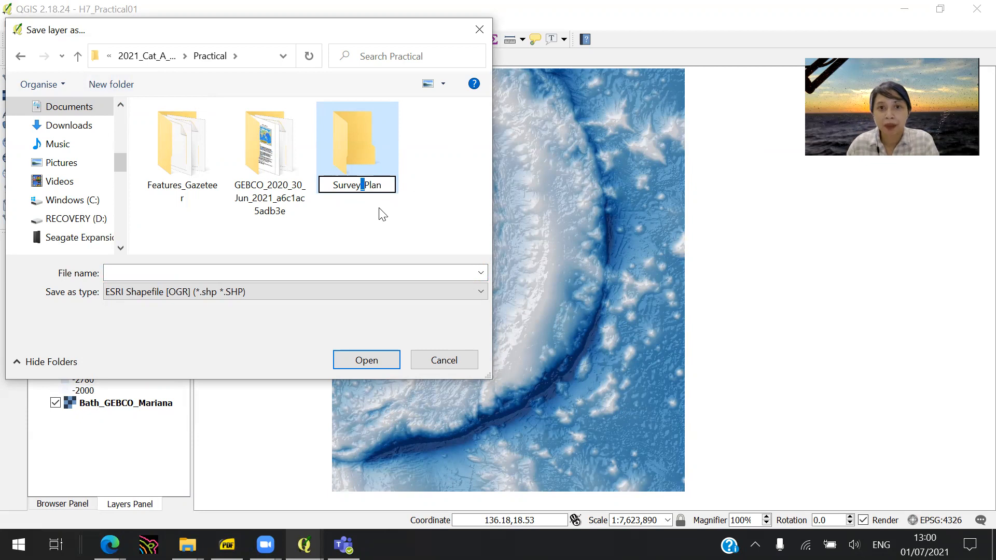
pyautogui.click(467, 196)
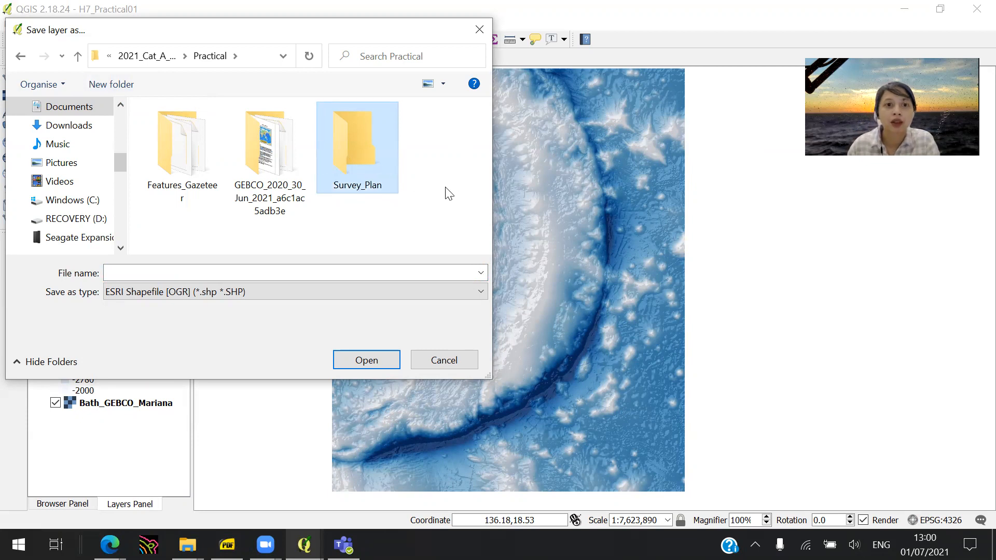
# Save the new line shapefile as Survey_lines inside the Survey_Plan folder
pyautogui.doubleClick(371, 158)
pyautogui.click(347, 272)
pyautogui.write('Survey_lines')
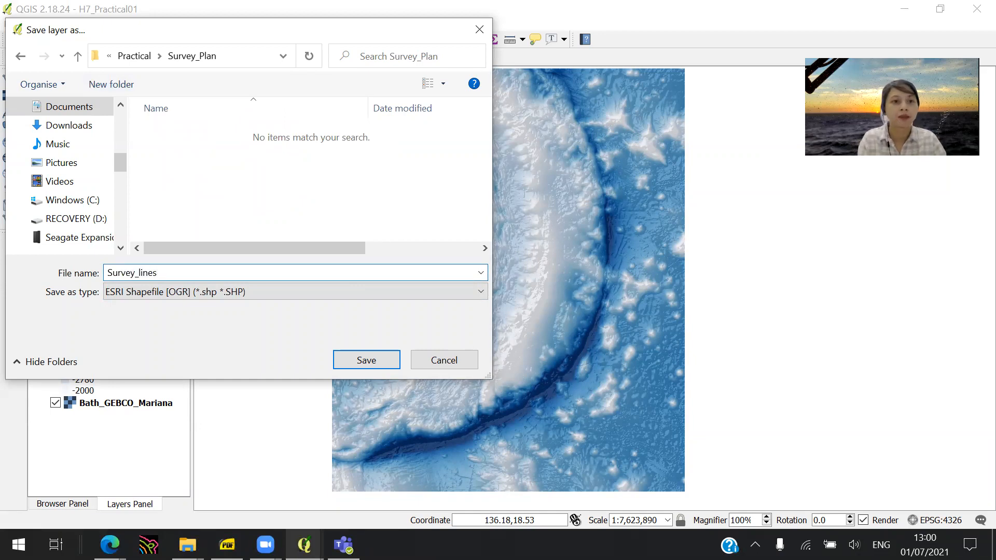
pyautogui.press('Return')
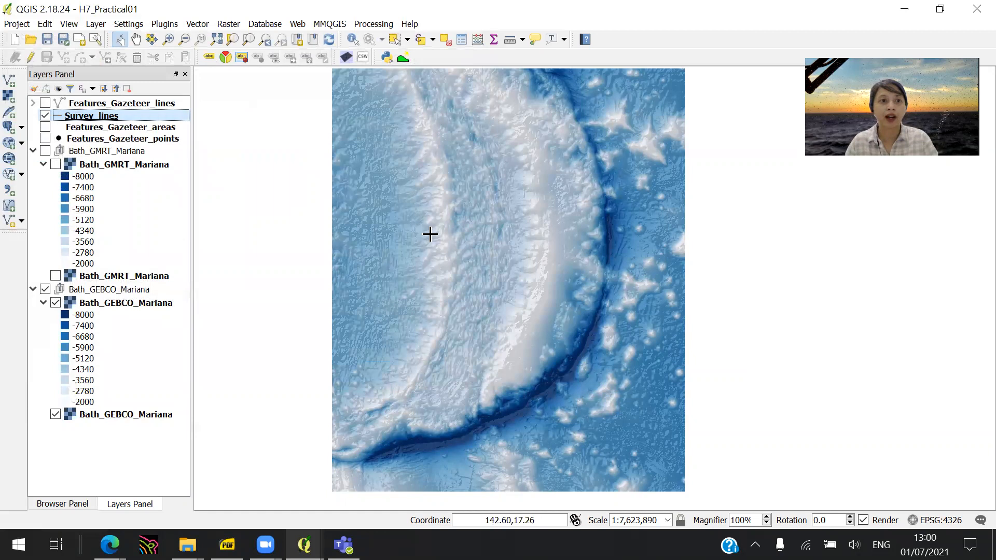
# Toggle the visibility of Survey_lines, leaving it shown, and move the layer above Features_Gazeteer_lines
pyautogui.click(46, 115)
pyautogui.click(45, 115)
pyautogui.click(45, 115)
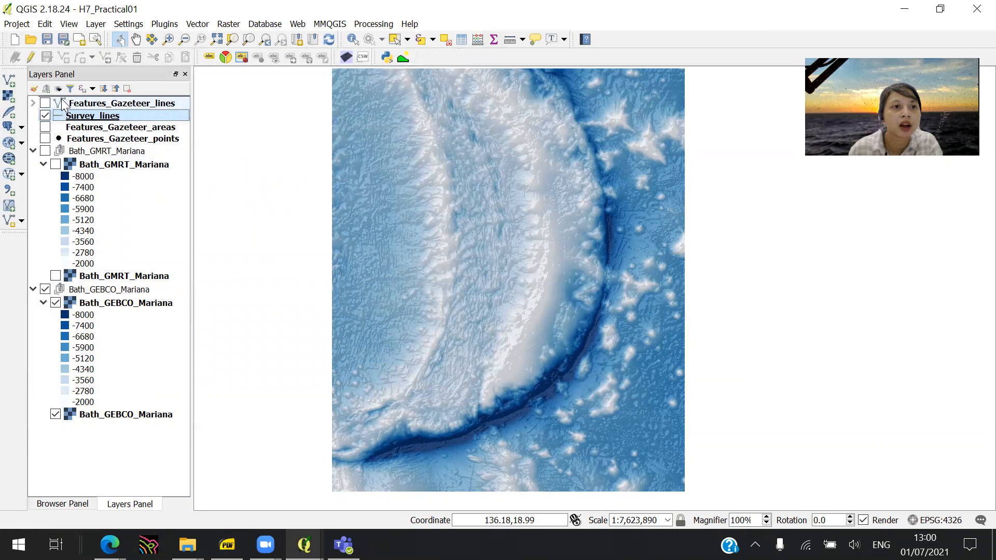
pyautogui.moveTo(62, 104); pyautogui.dragTo(63, 102)
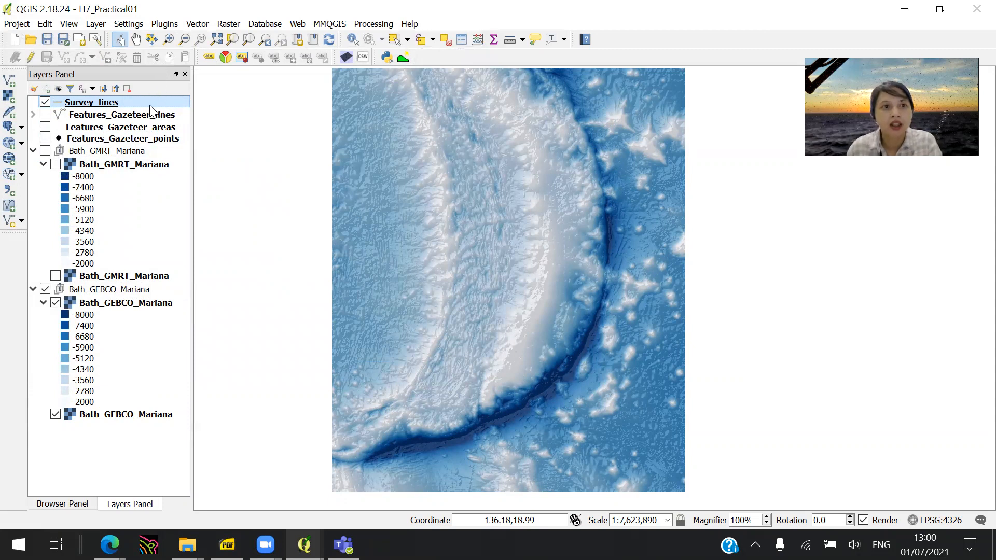
# Change the line colour of the Survey_lines layer to bright red (#ff011e) and apply the style
pyautogui.doubleClick(150, 106)
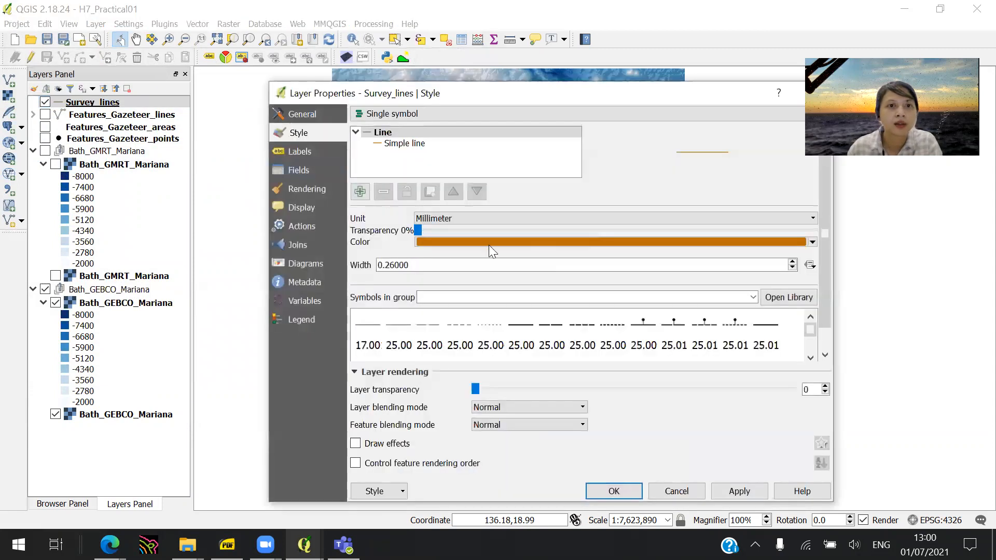
pyautogui.click(541, 240)
pyautogui.click(544, 253)
pyautogui.click(561, 261)
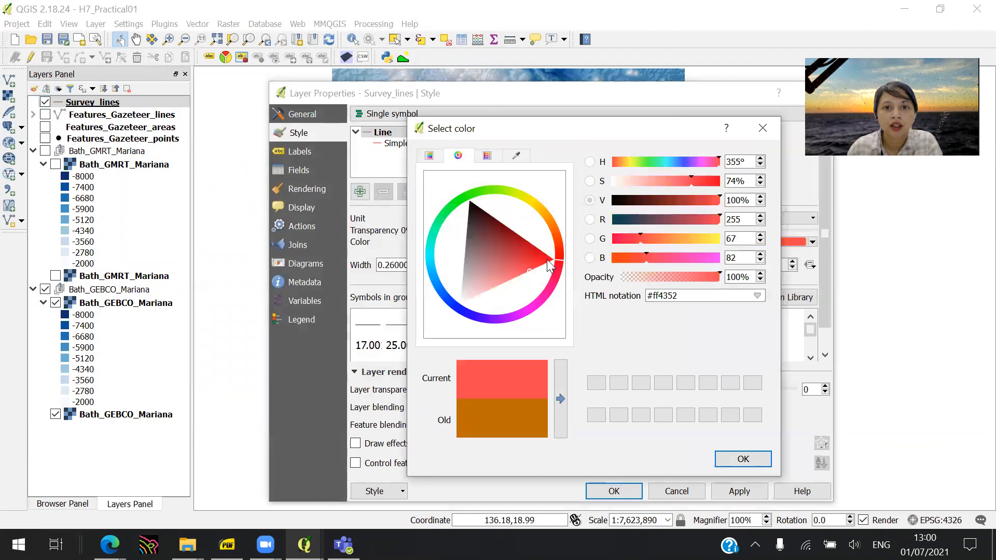
pyautogui.click(552, 260)
pyautogui.click(563, 264)
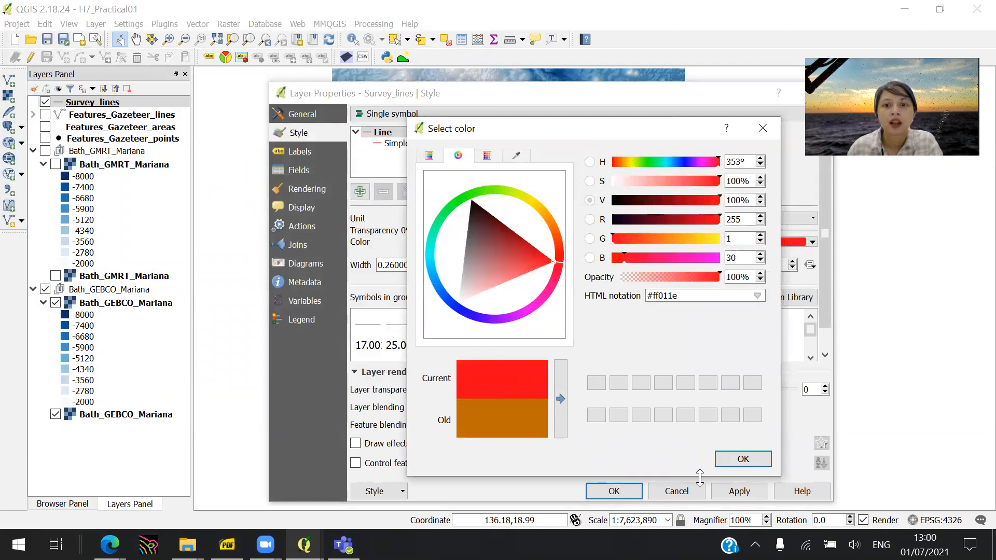
pyautogui.click(762, 464)
pyautogui.click(614, 491)
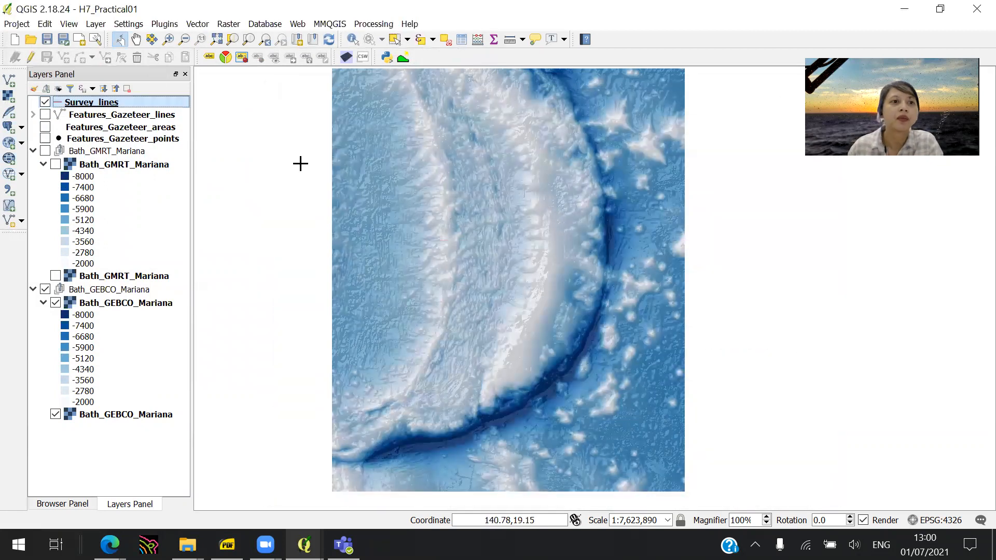
pyautogui.click(31, 57)
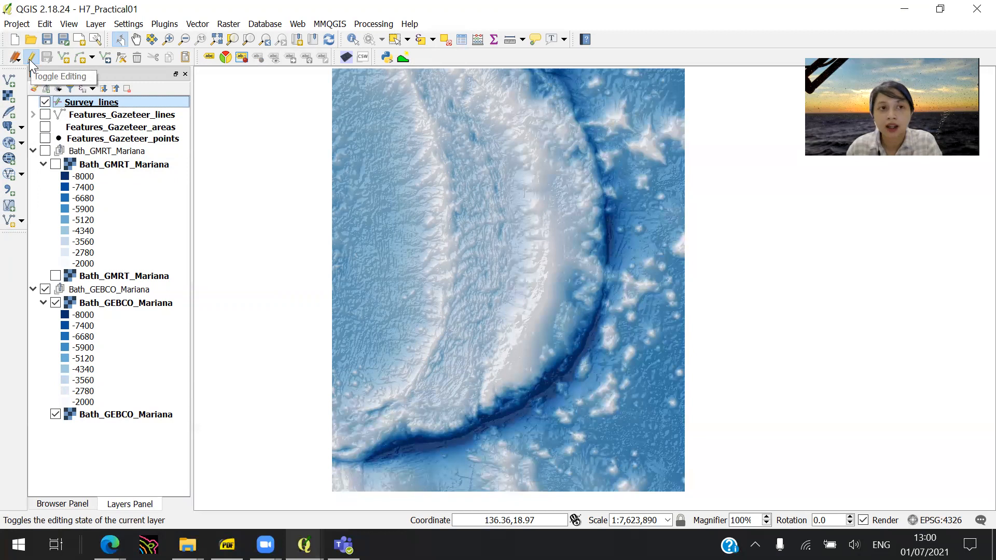
pyautogui.click(65, 58)
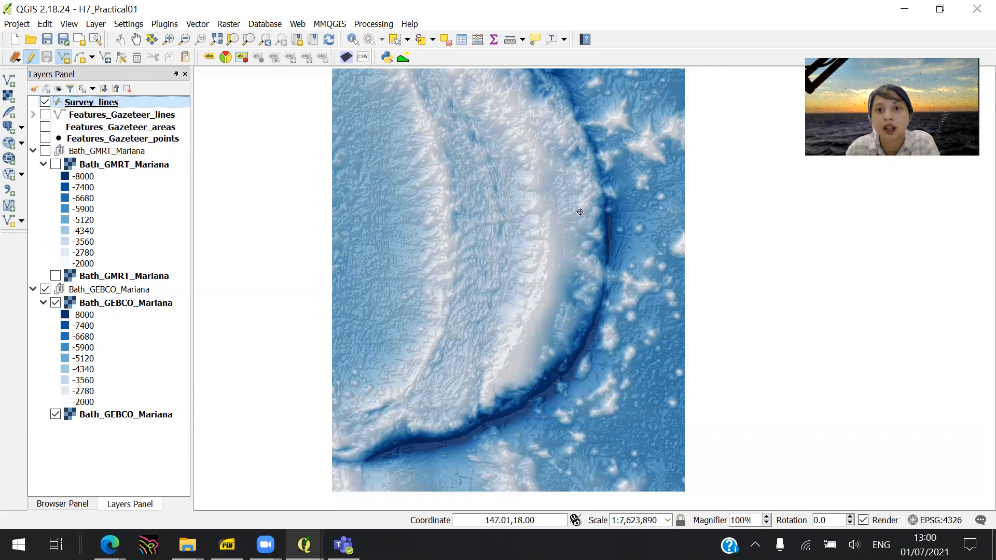
pyautogui.scroll(1, 552, 220)
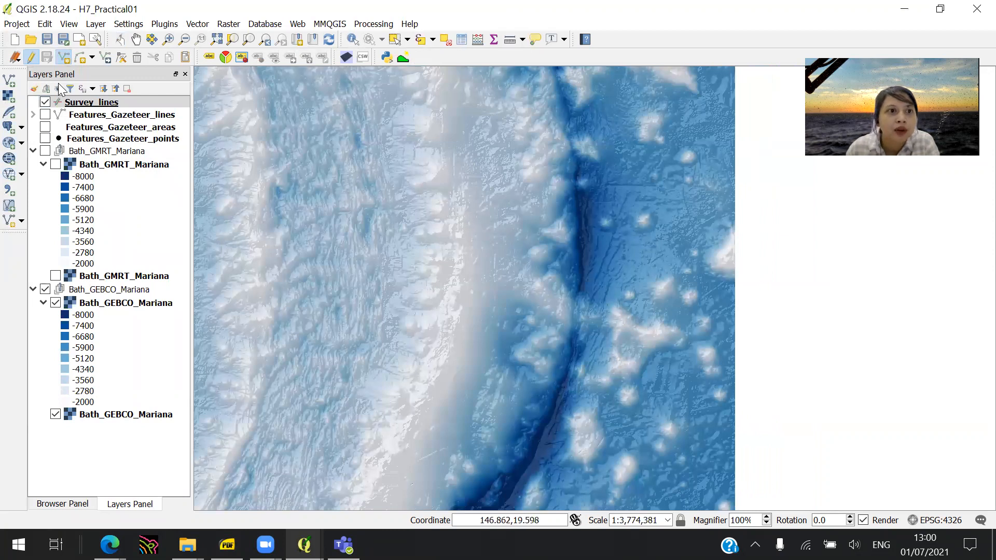
pyautogui.click(32, 59)
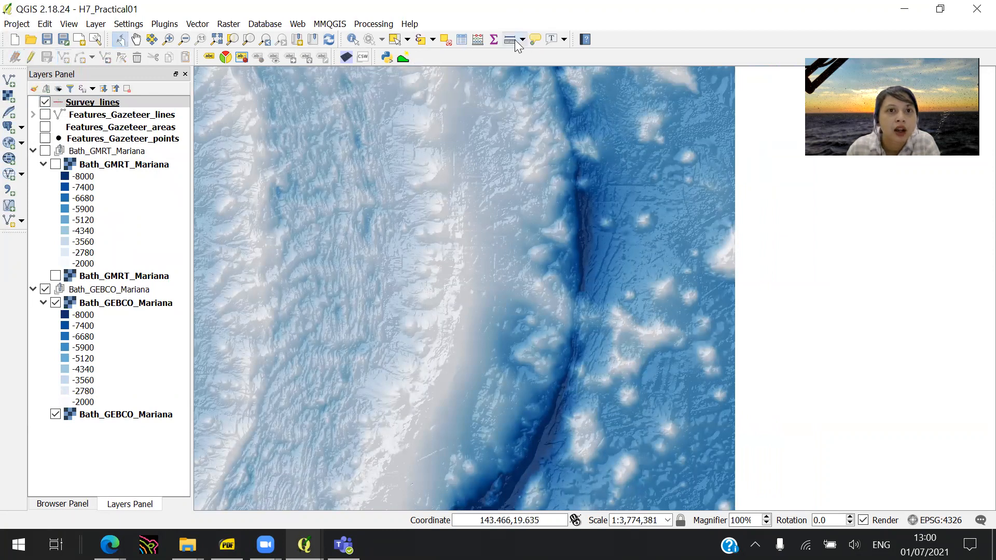
# Measure the west–east distance across the Mariana Trench from the ridge to the seafloor east of it
pyautogui.click(511, 40)
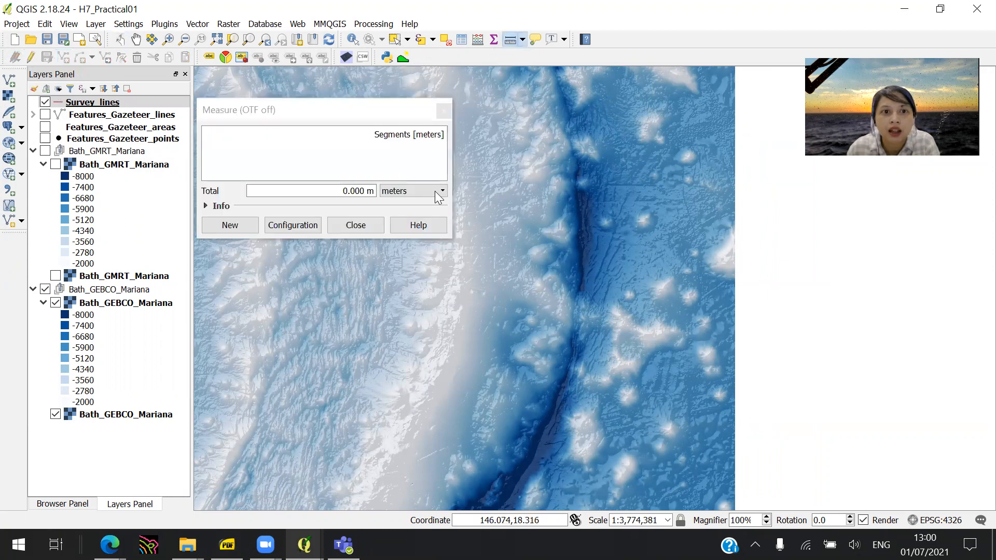
pyautogui.moveTo(351, 110); pyautogui.dragTo(323, 88)
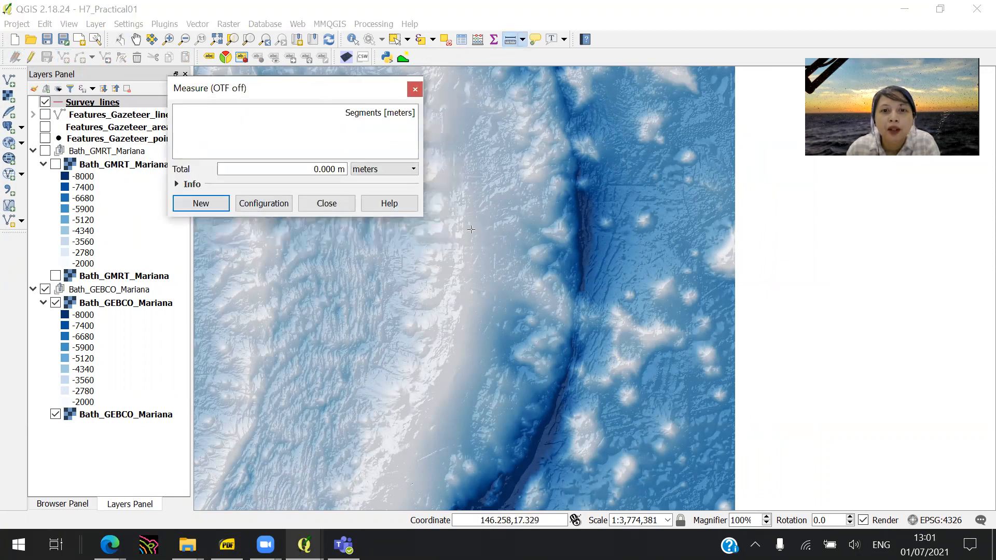
pyautogui.click(478, 227)
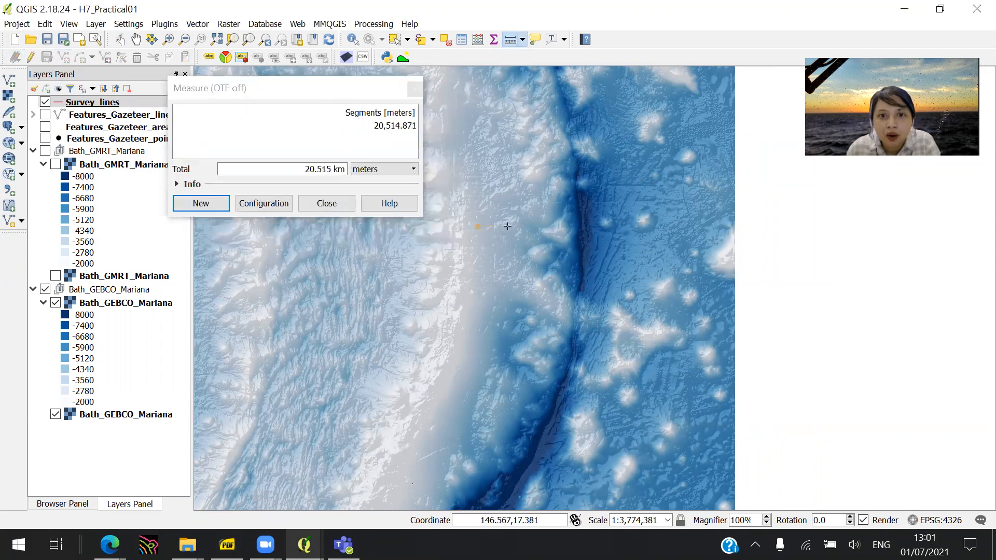
pyautogui.click(666, 225)
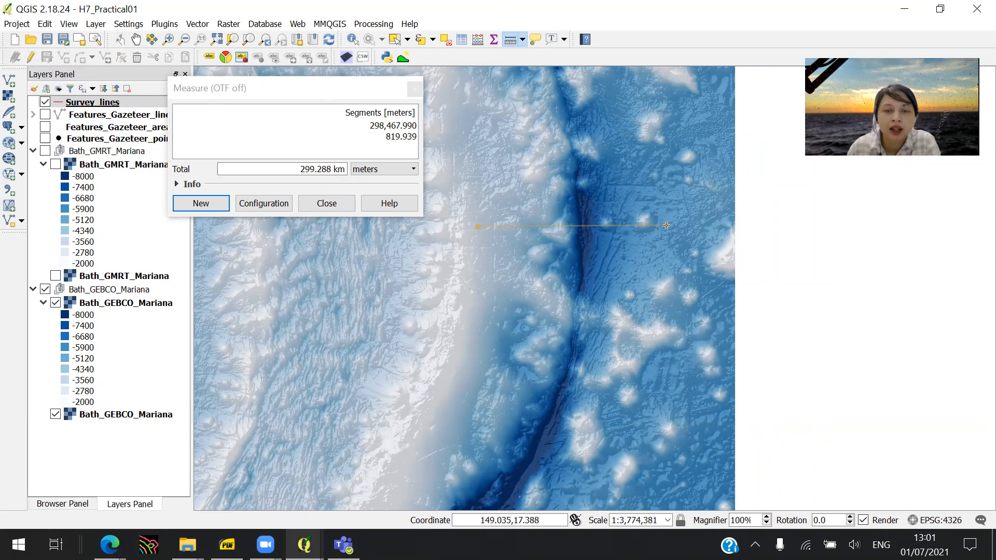
# Measure a short north–south distance along the western edge of the trench's deepest part
pyautogui.scroll(1, 666, 225)
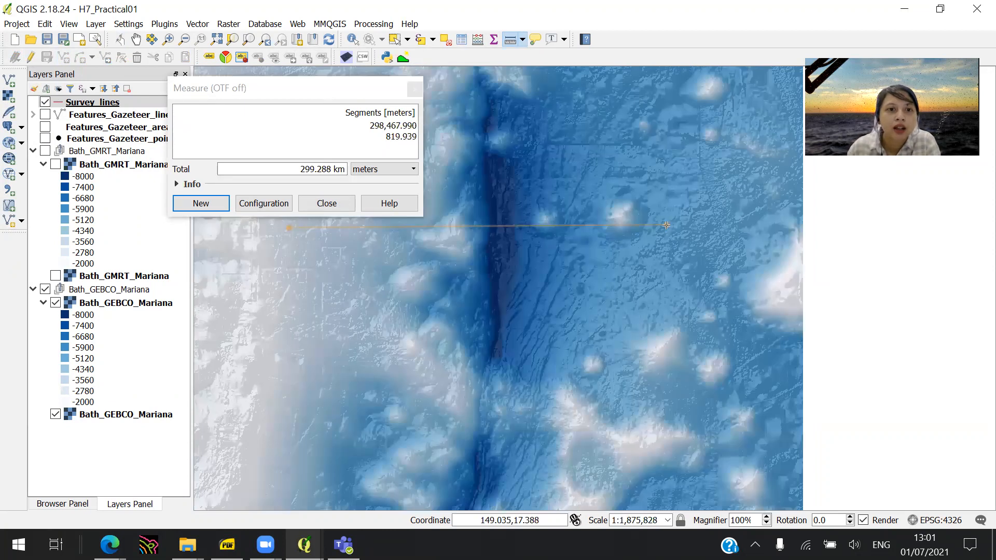
pyautogui.click(197, 204)
pyautogui.click(479, 232)
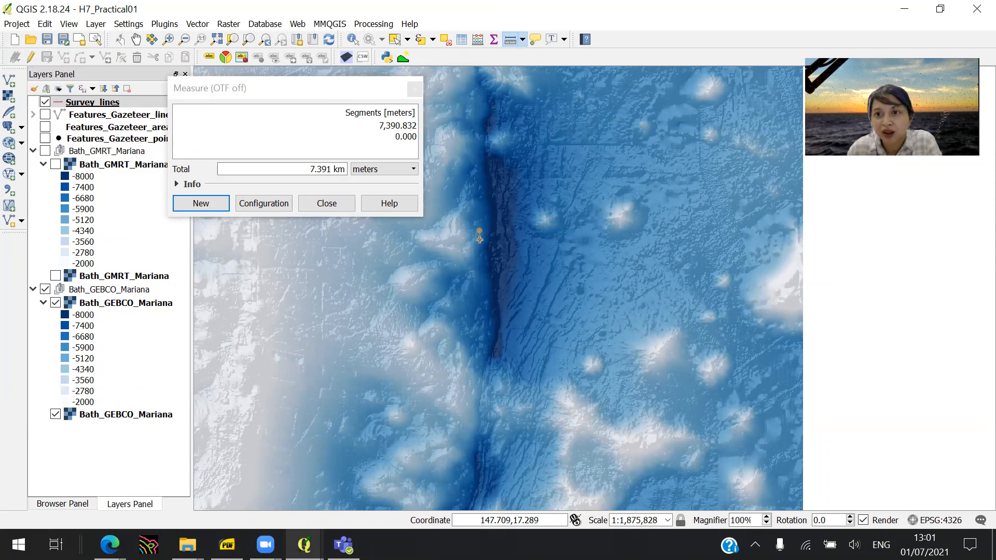
pyautogui.click(318, 204)
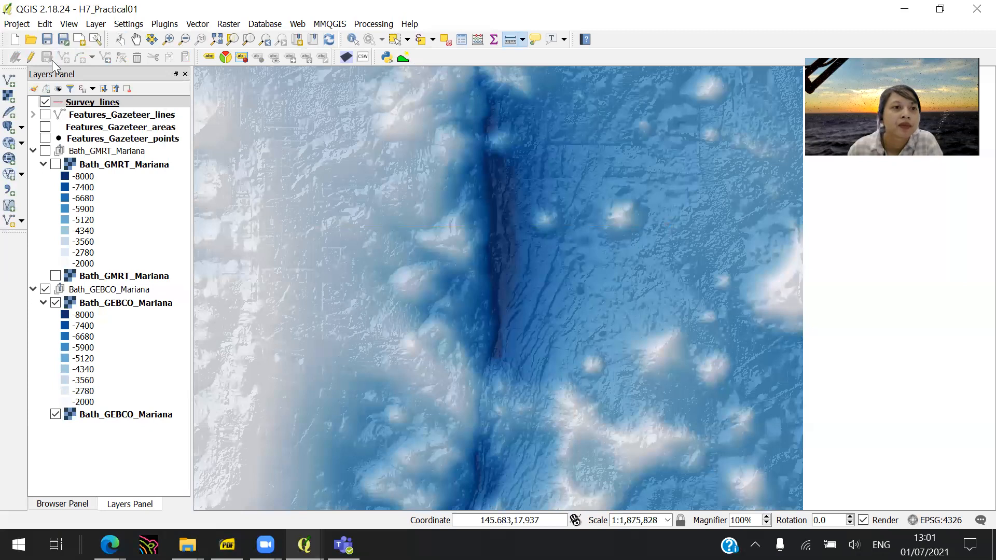
# Make Survey_lines editable and draw a west–east line about 235 km long across the trench, with id 1
pyautogui.click(29, 58)
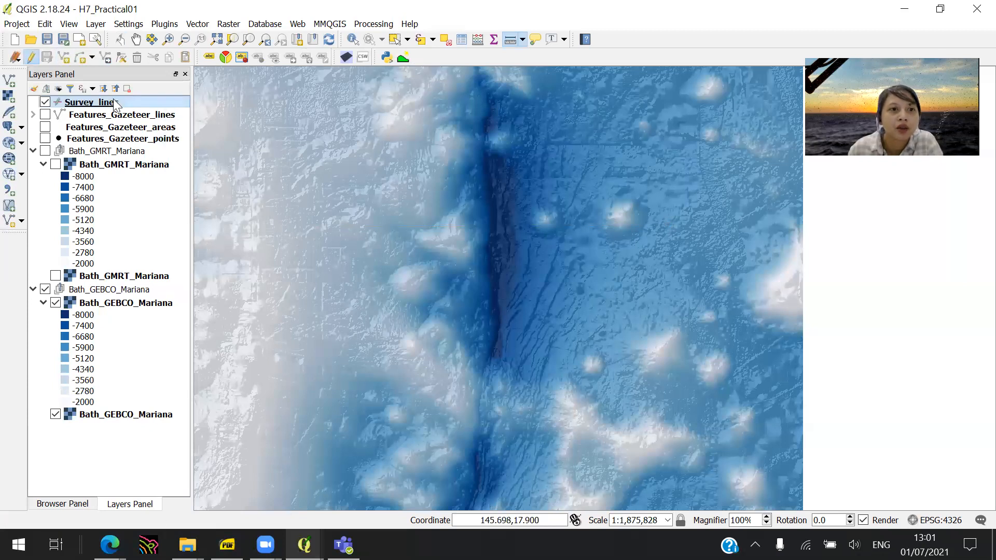
pyautogui.click(63, 57)
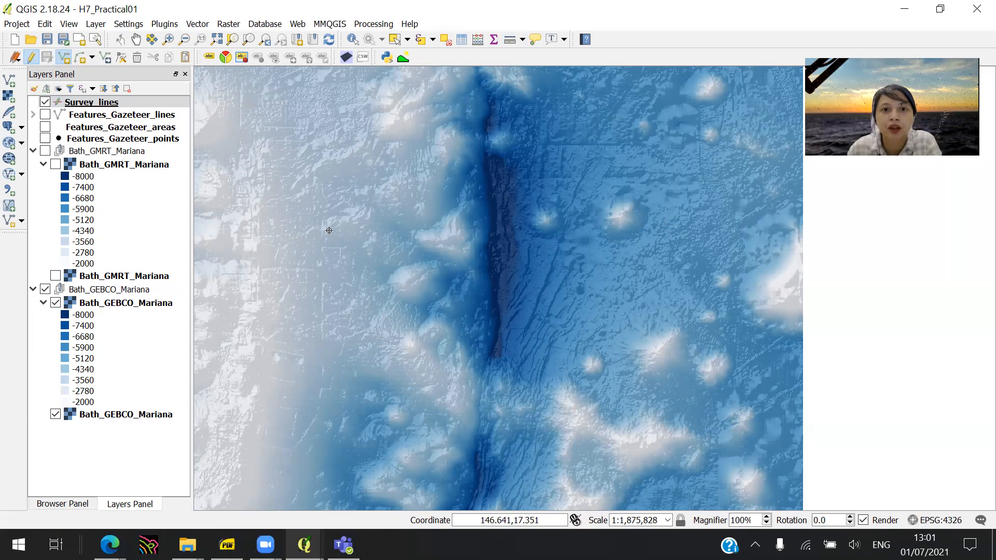
pyautogui.click(625, 227)
pyautogui.rightClick(625, 229)
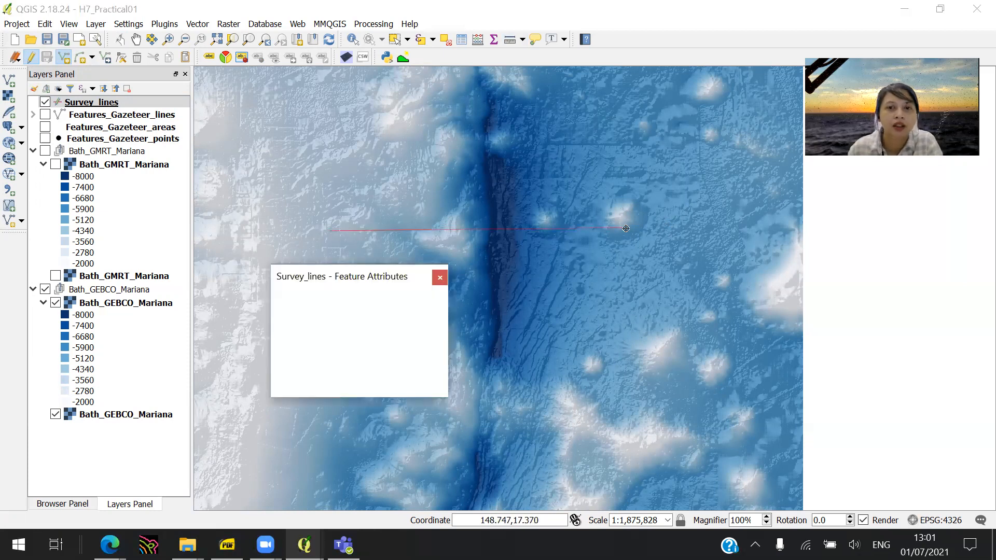
pyautogui.write('2')
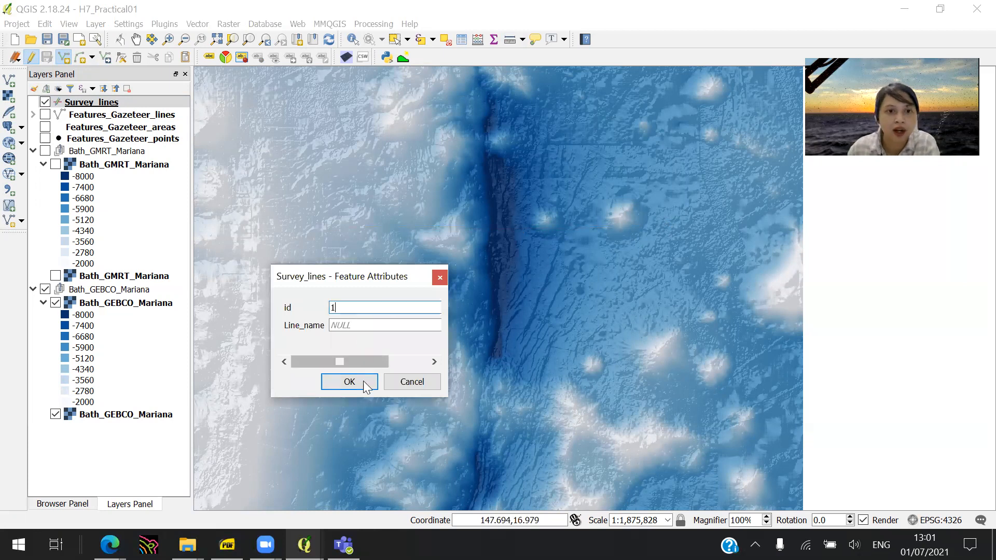
pyautogui.click(349, 382)
# Draw a connecting line about 8.6 km long southward from the first line at the trench's western edge, with id 1
pyautogui.scroll(1, 488, 228)
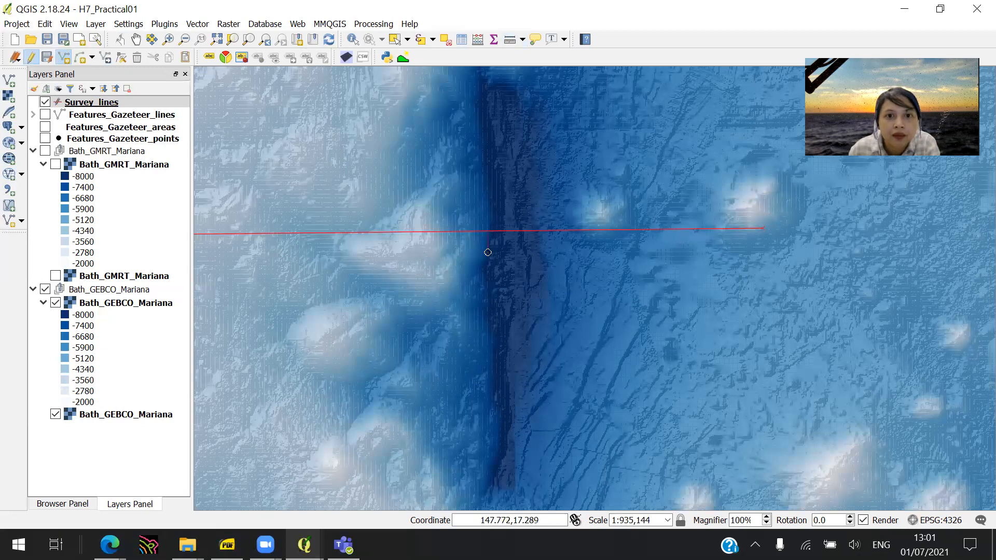
pyautogui.rightClick(488, 252)
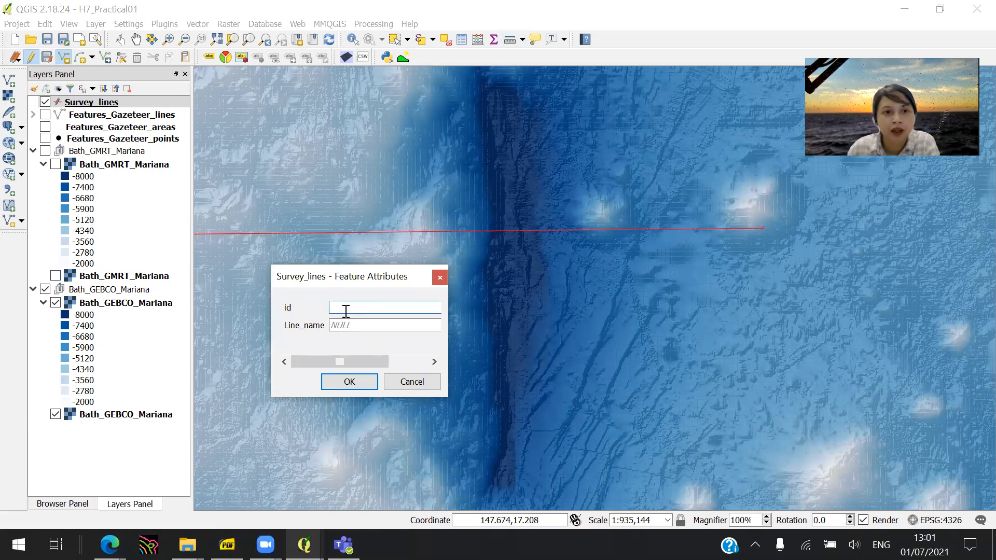
pyautogui.click(354, 382)
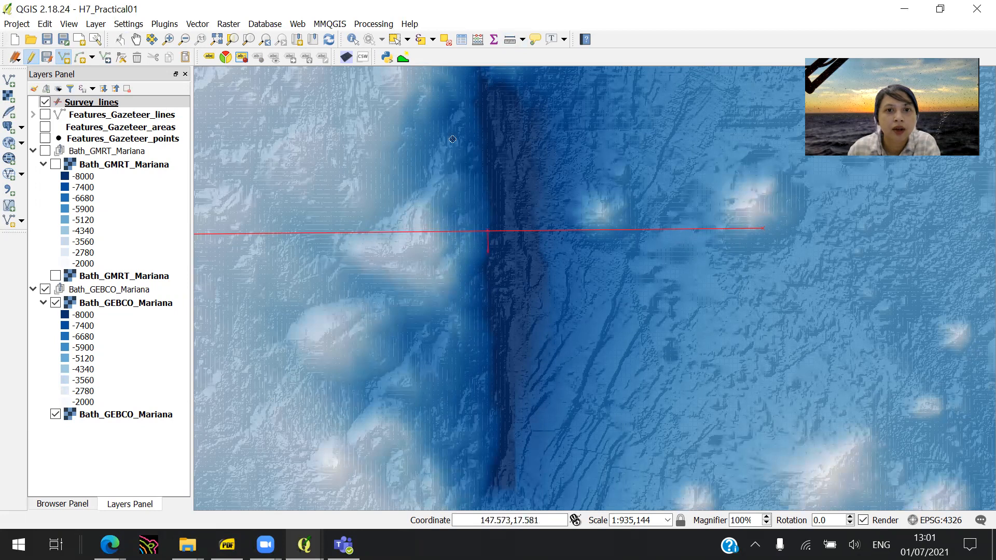
# Measure the length of the short north–south connecting line
pyautogui.click(508, 40)
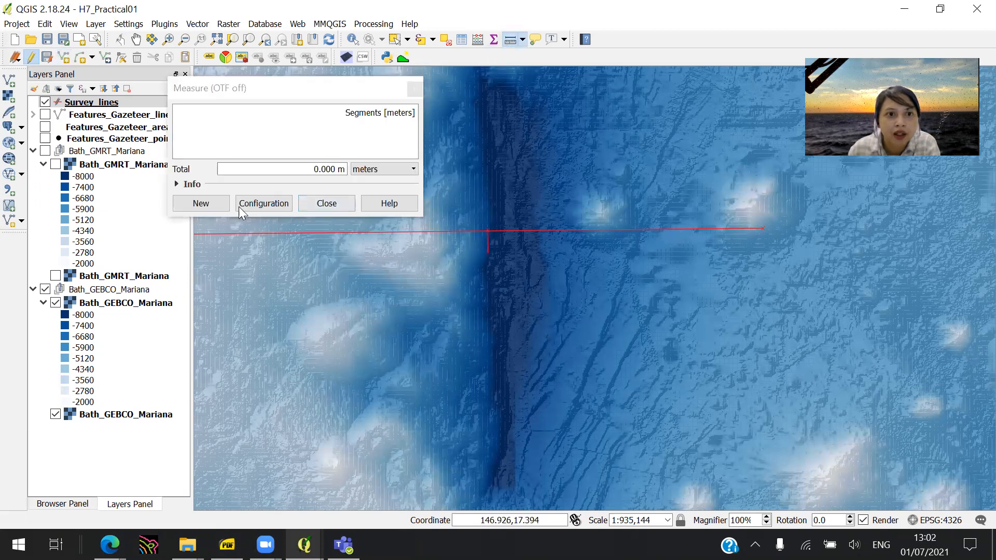
pyautogui.click(488, 231)
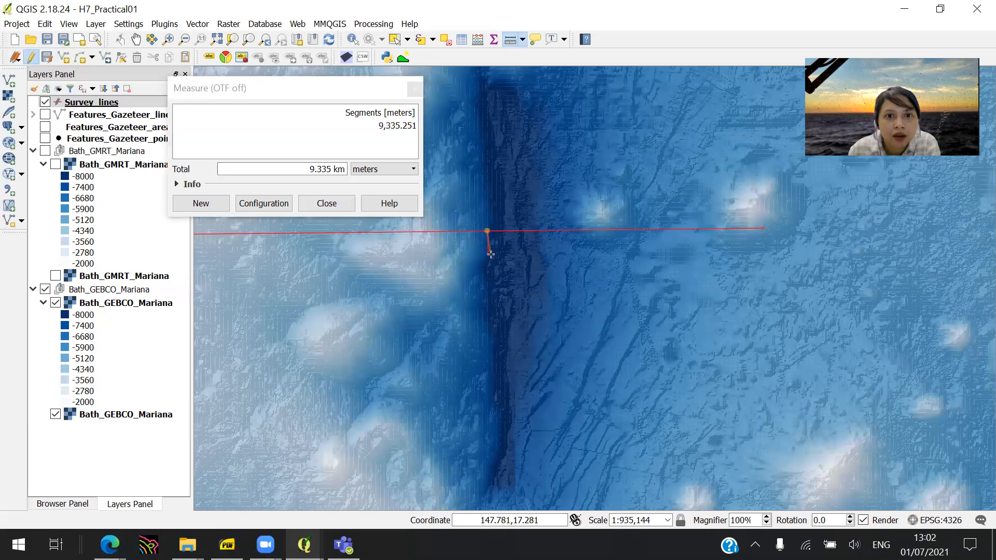
pyautogui.click(489, 253)
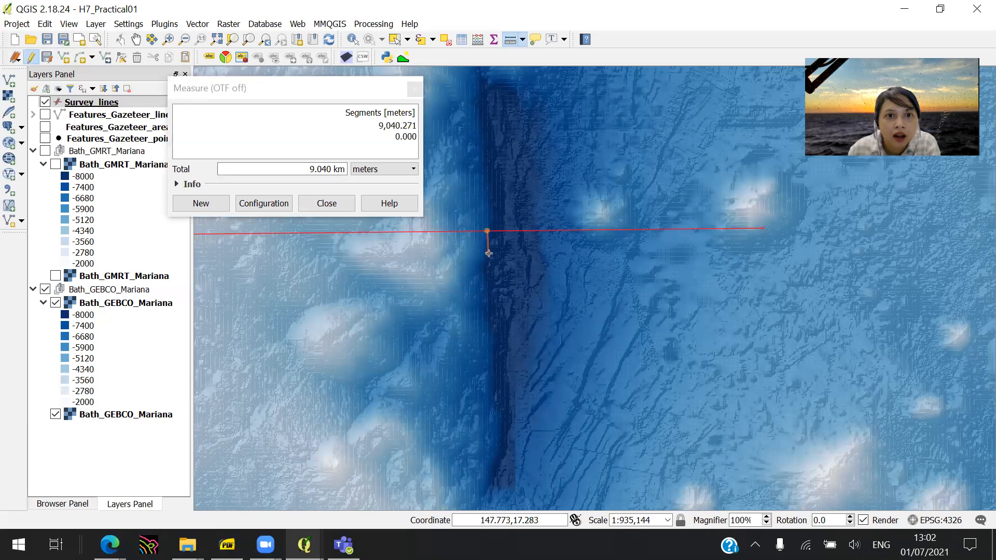
pyautogui.scroll(3, 488, 254)
pyautogui.click(414, 89)
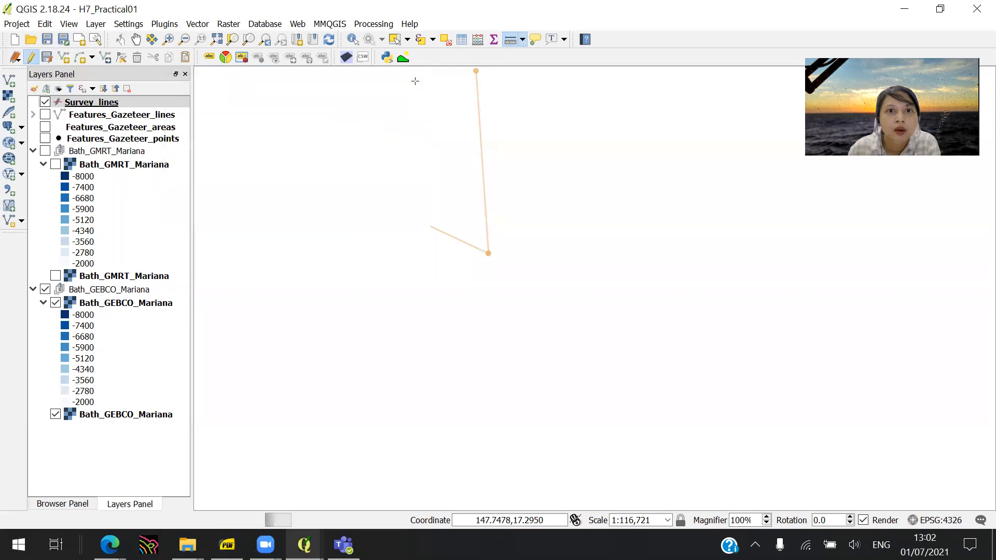
# Select the short north–south connecting line and open the attribute table of Survey_lines
pyautogui.scroll(-1, 362, 166)
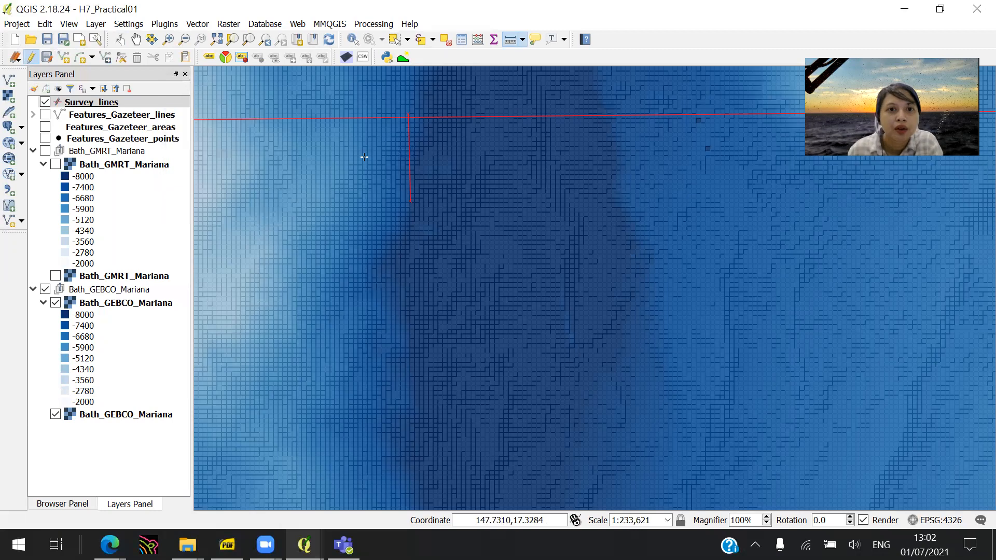
pyautogui.moveTo(364, 157); pyautogui.dragTo(416, 239)
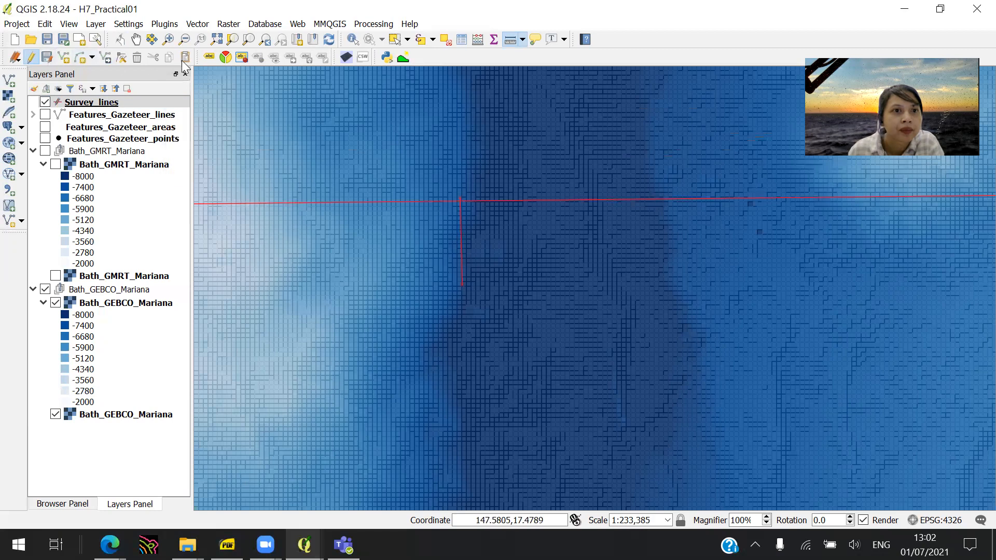
pyautogui.click(395, 39)
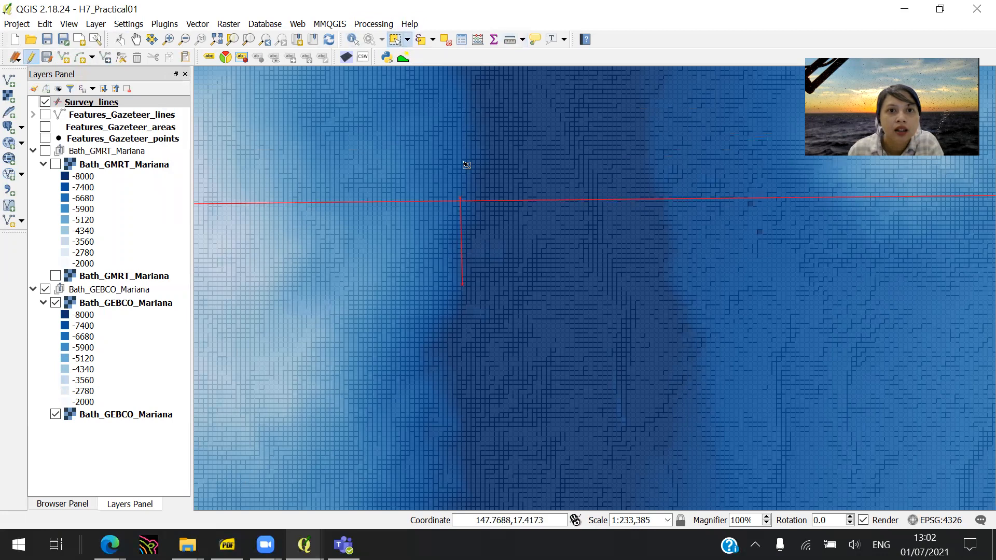
pyautogui.click(462, 246)
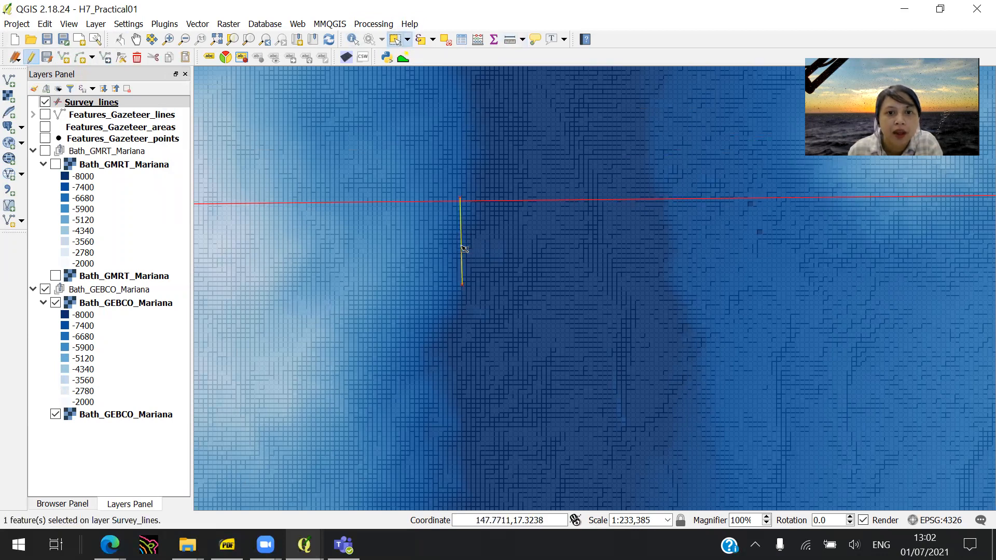
pyautogui.click(128, 100)
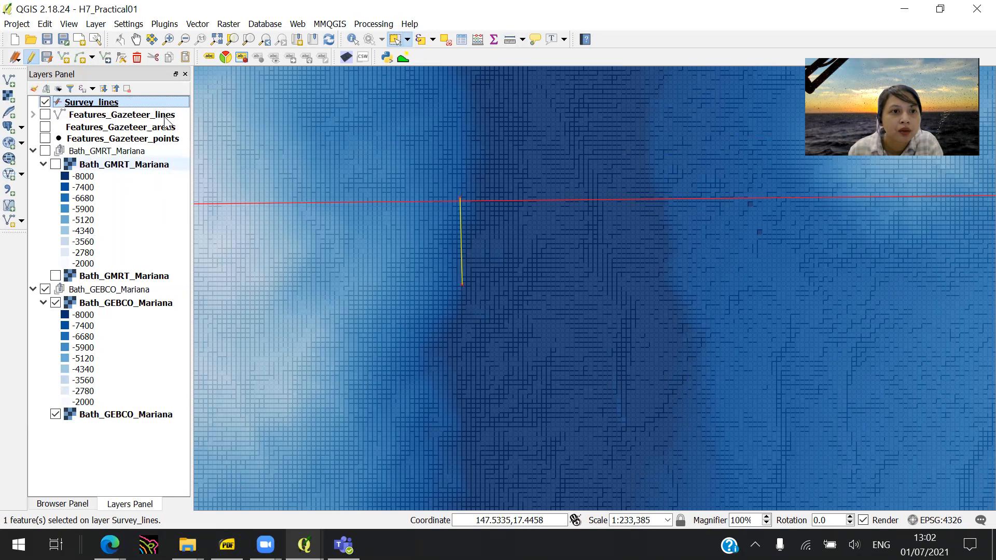
pyautogui.rightClick(170, 98)
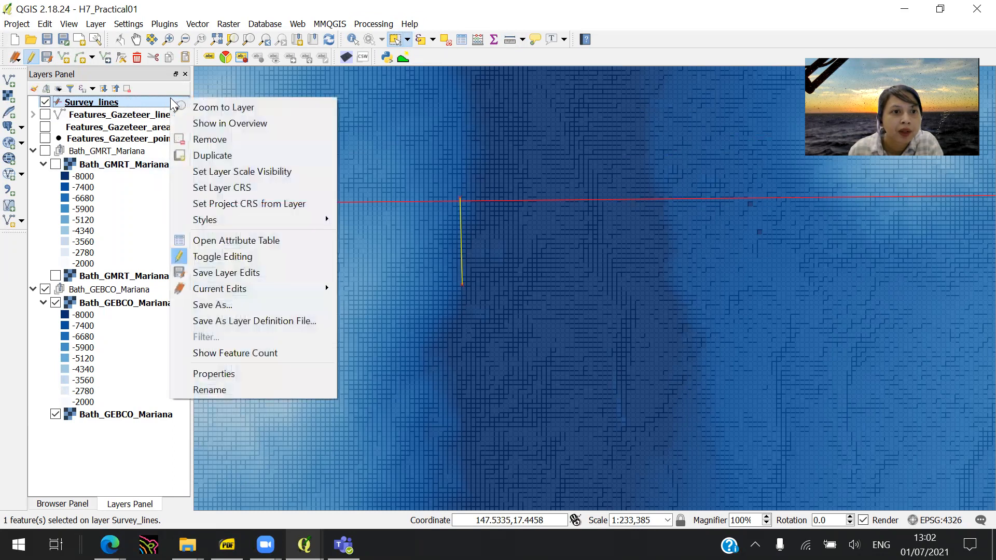
pyautogui.click(263, 242)
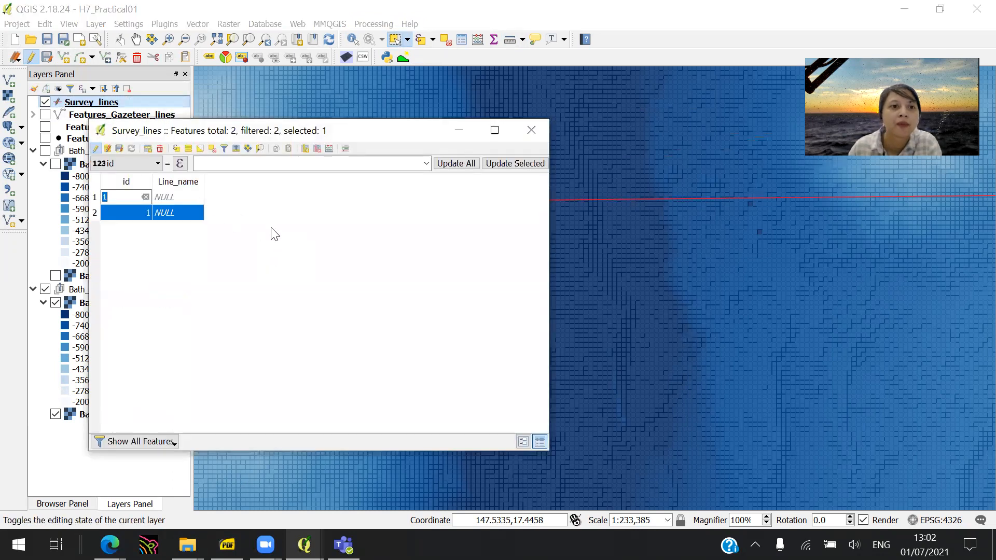
# Create a whole-number field named Length with the Field Calculator, filling it with $length for the selected line only
pyautogui.click(330, 149)
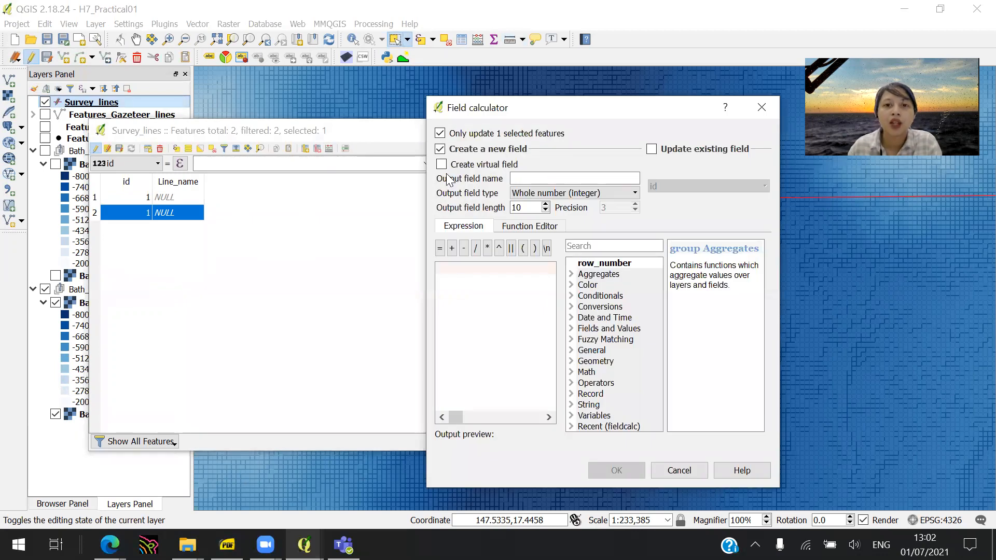
pyautogui.click(521, 176)
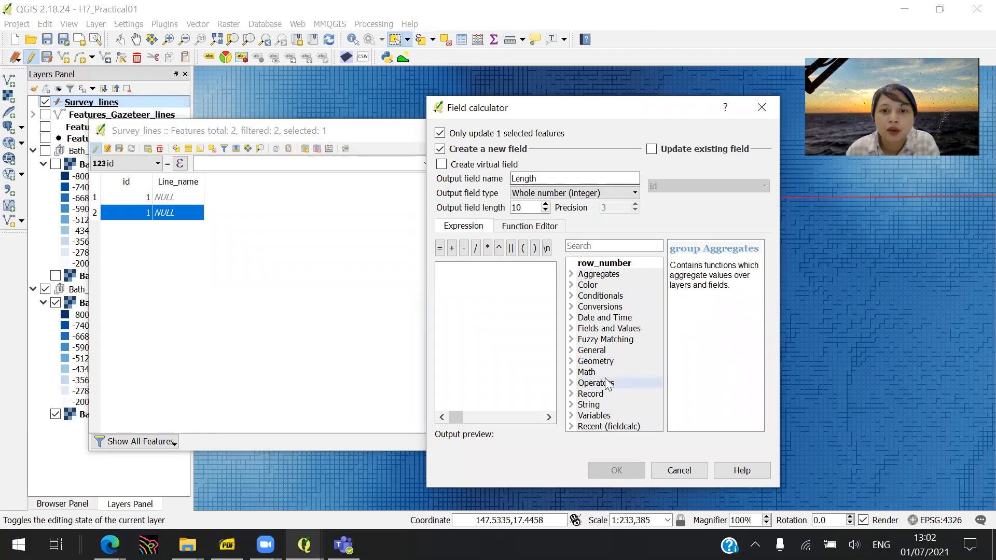
pyautogui.click(599, 247)
pyautogui.write('le')
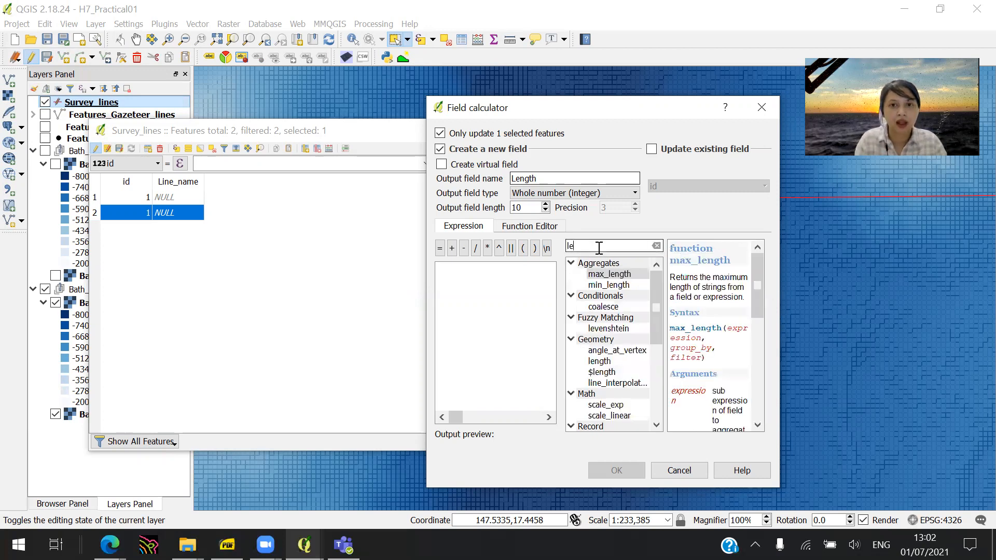
pyautogui.write('n')
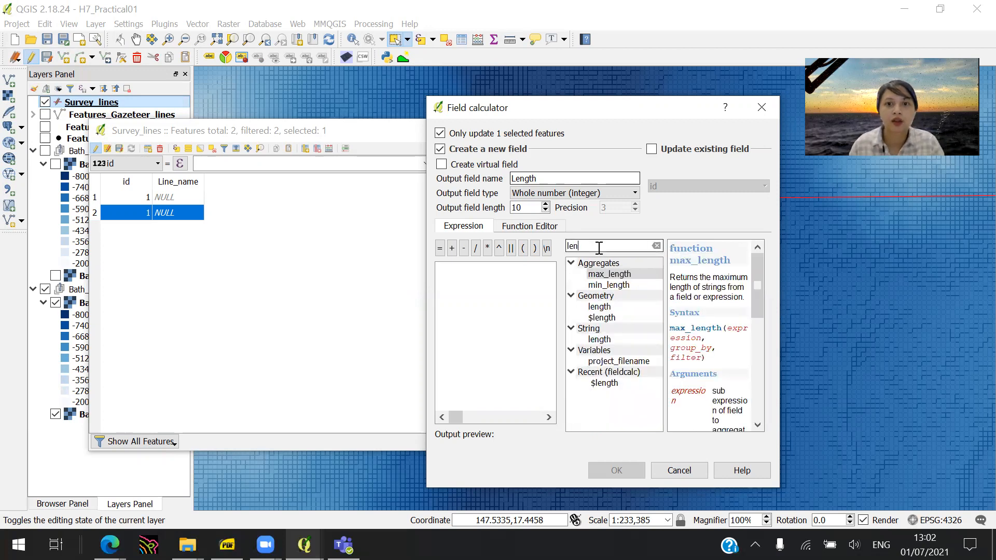
pyautogui.doubleClick(634, 317)
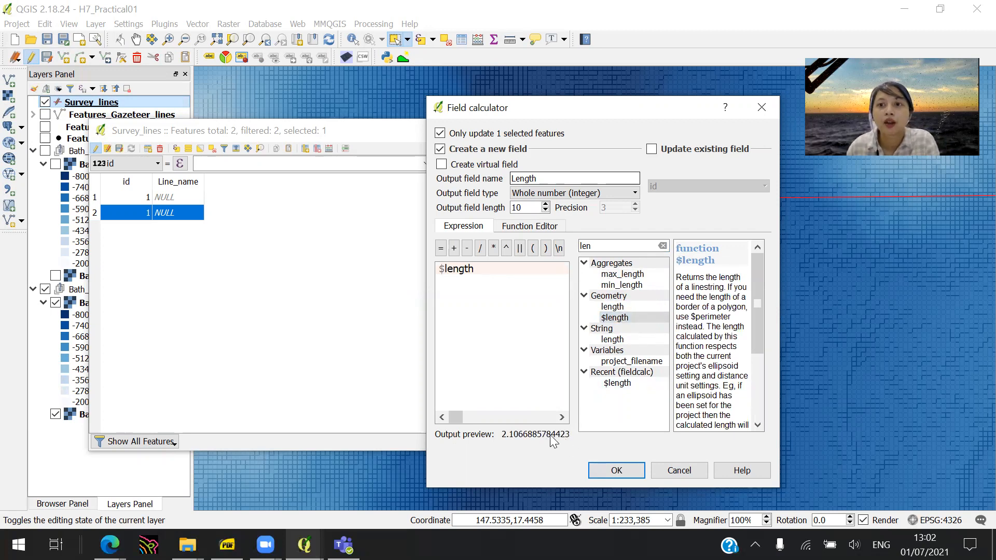
pyautogui.click(626, 470)
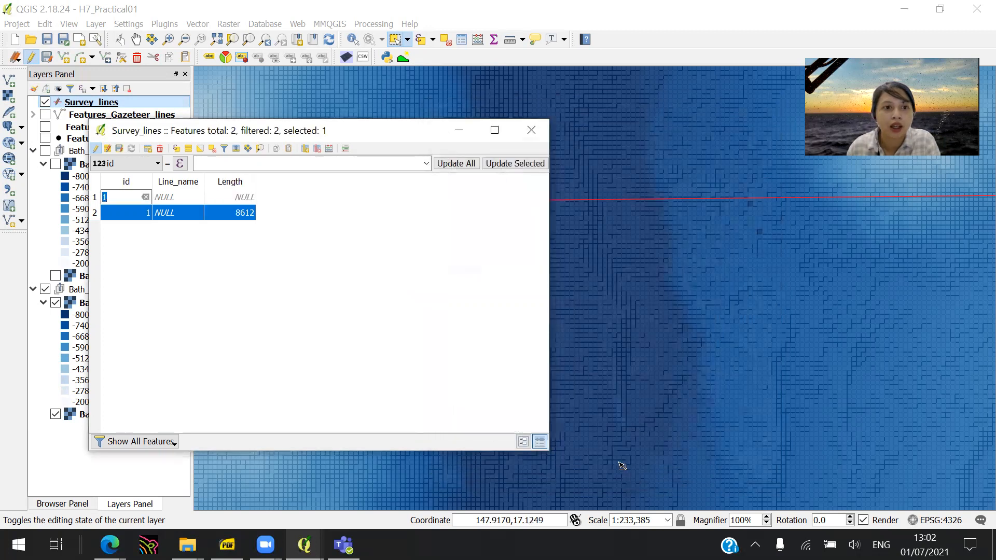
# Select both survey lines and update their existing Length field with the $length expression
pyautogui.click(97, 179)
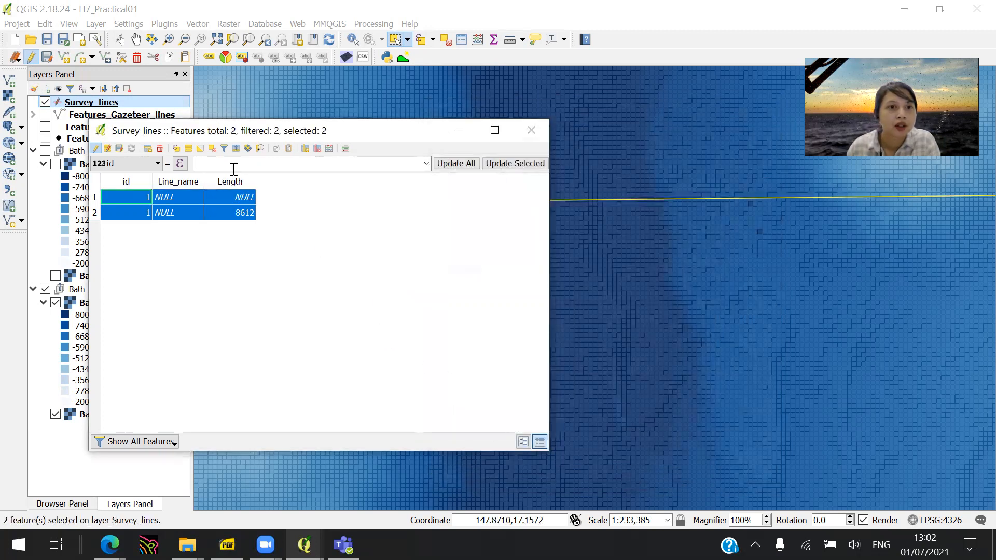
pyautogui.click(330, 149)
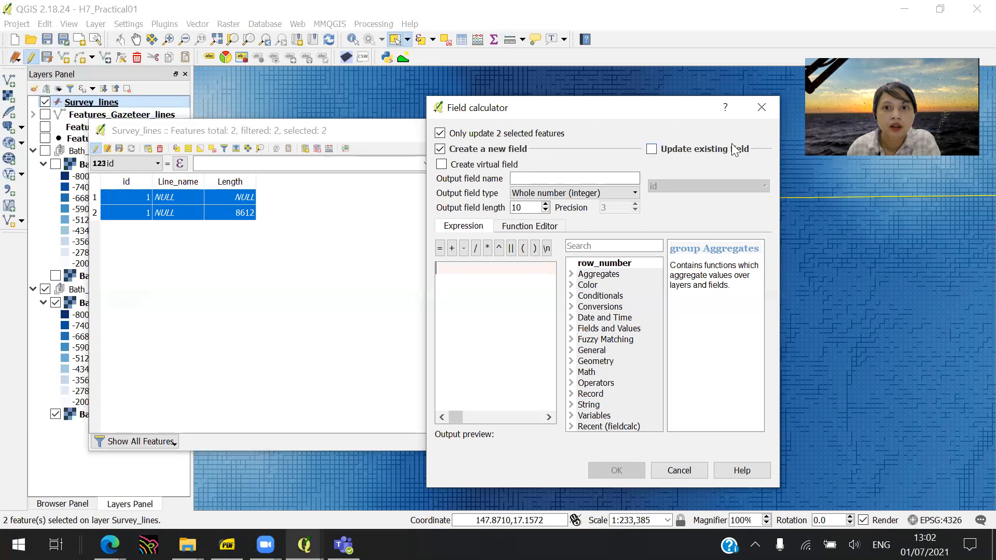
pyautogui.click(711, 187)
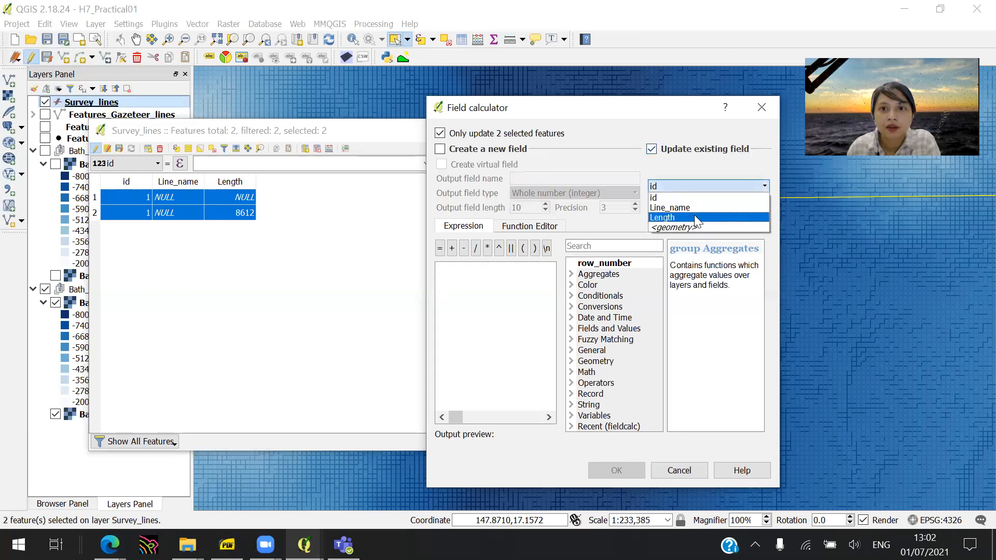
pyautogui.click(694, 224)
pyautogui.click(634, 246)
pyautogui.write('leng')
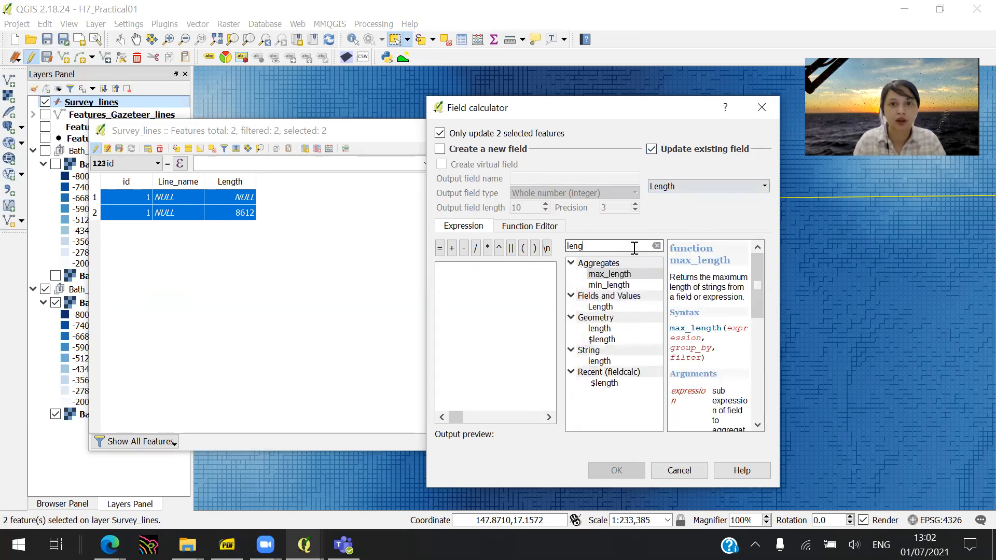
pyautogui.click(630, 340)
pyautogui.doubleClick(630, 338)
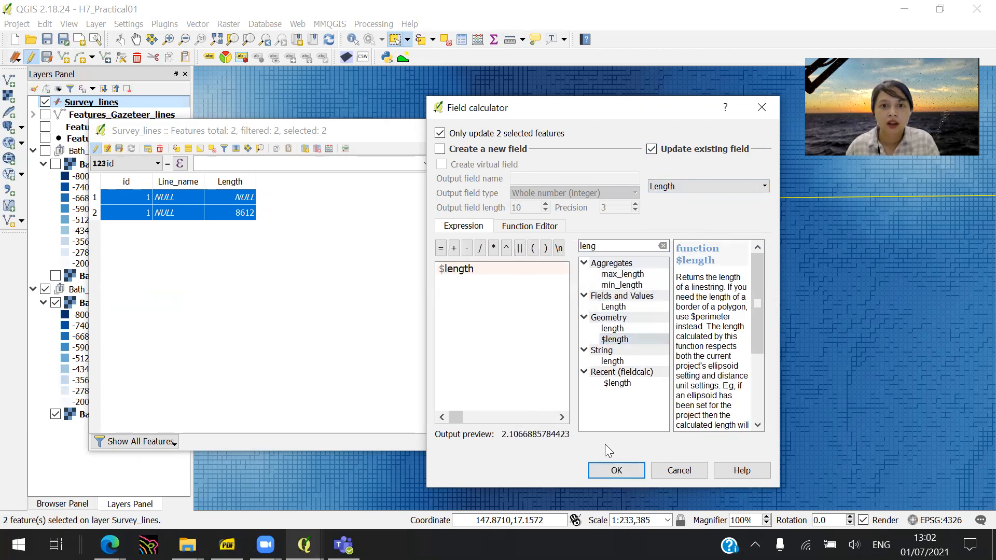
pyautogui.click(616, 470)
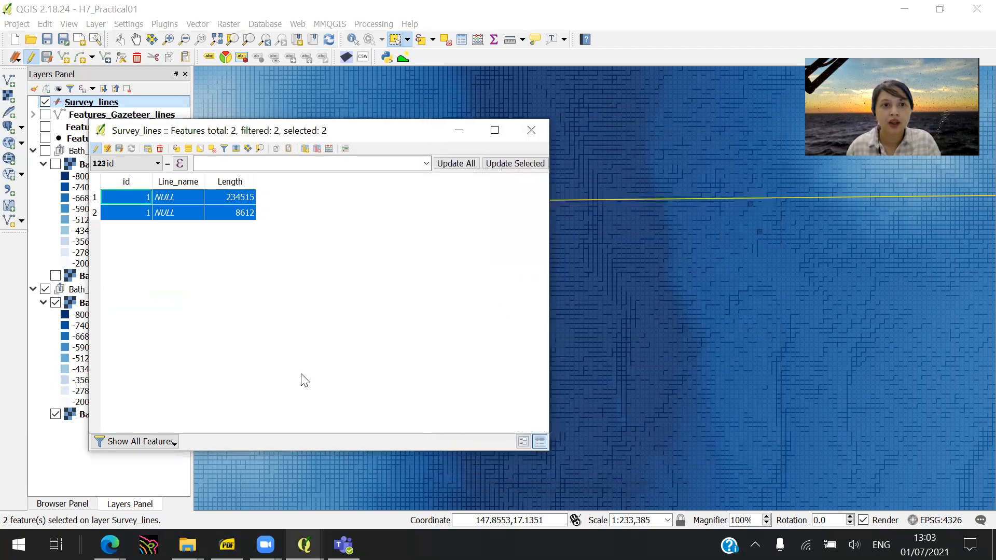
pyautogui.doubleClick(235, 201)
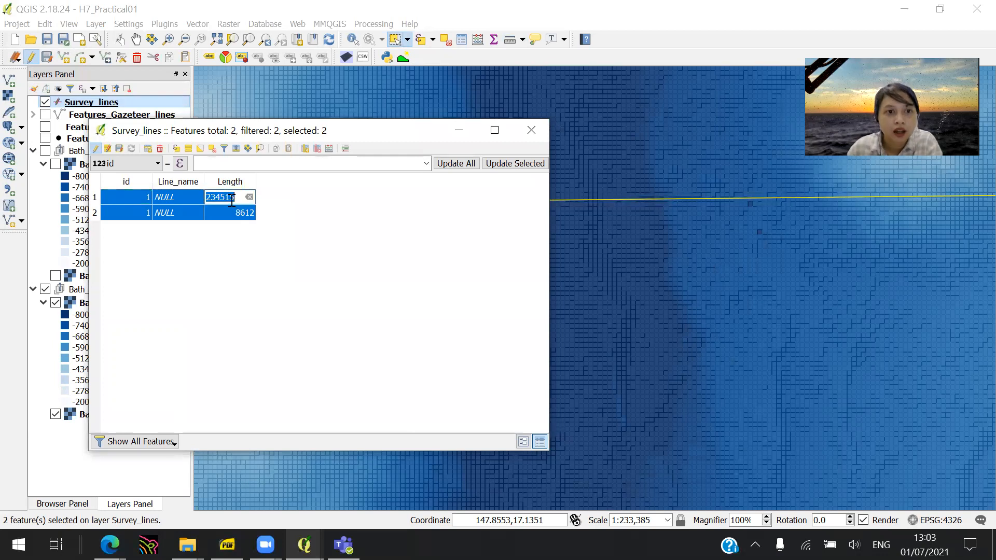
pyautogui.click(221, 197)
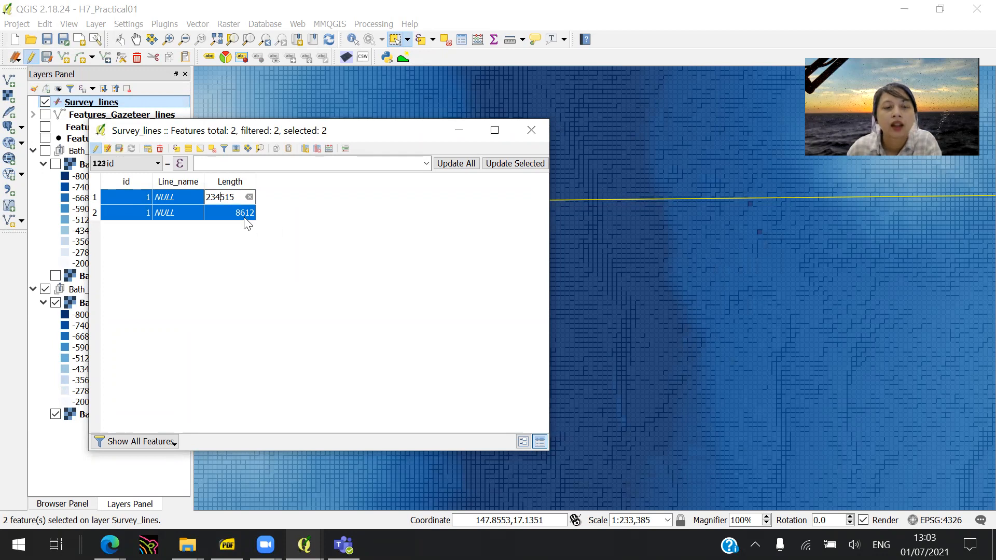
# Close the attribute table and shorten the north–south line by moving its upper vertex to 147.7706, 17.3634 and its lower vertex to 147.7711, 17.3031
pyautogui.doubleClick(246, 217)
pyautogui.click(232, 213)
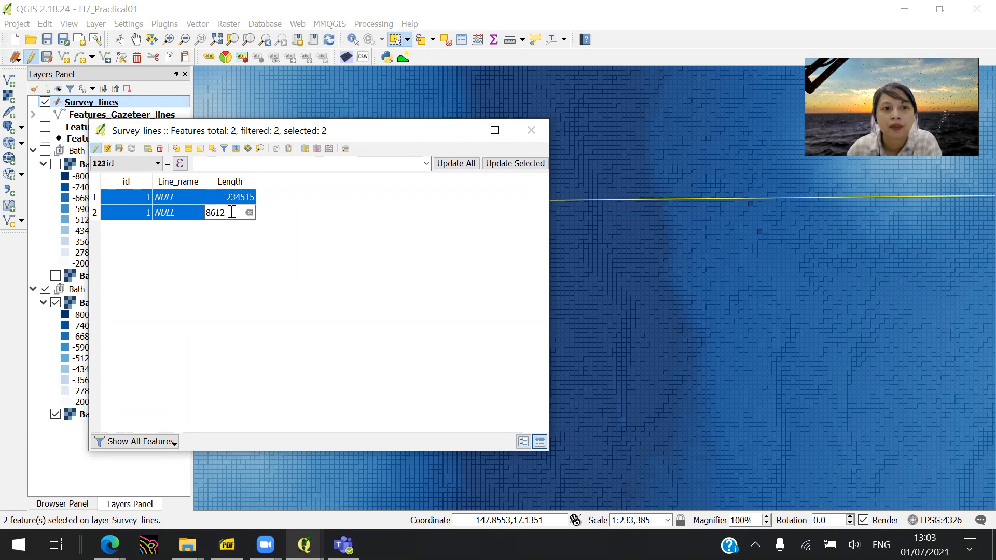
pyautogui.click(531, 130)
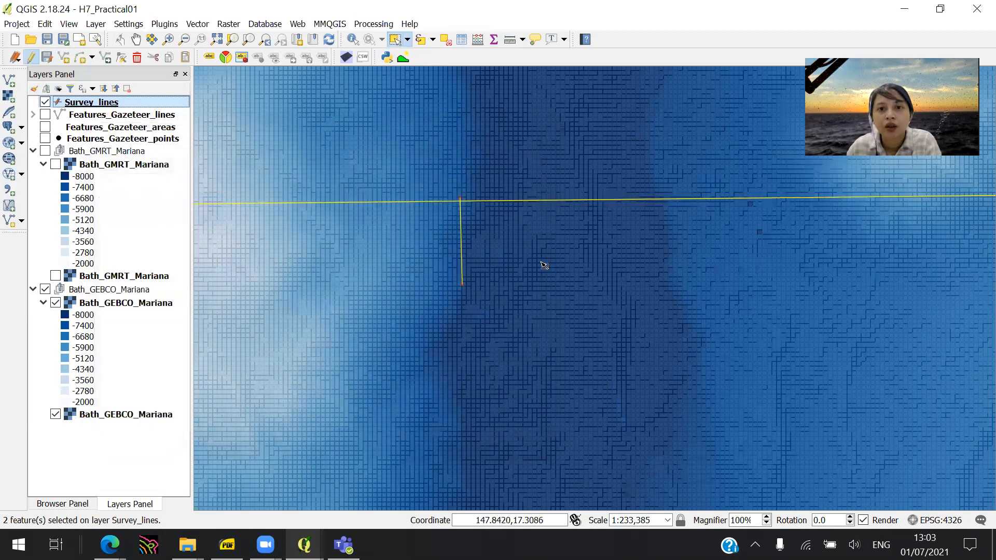
pyautogui.scroll(-1, 541, 265)
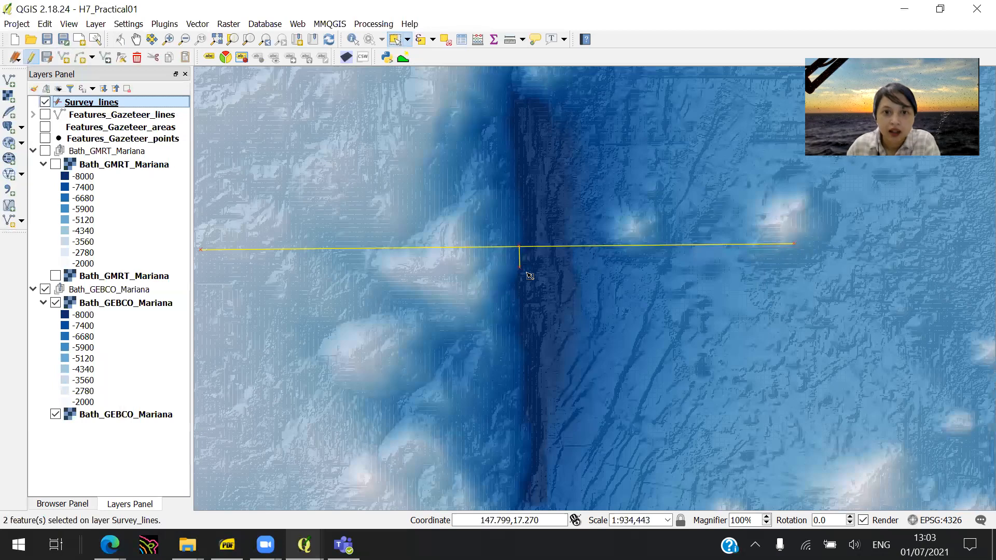
pyautogui.scroll(2, 519, 258)
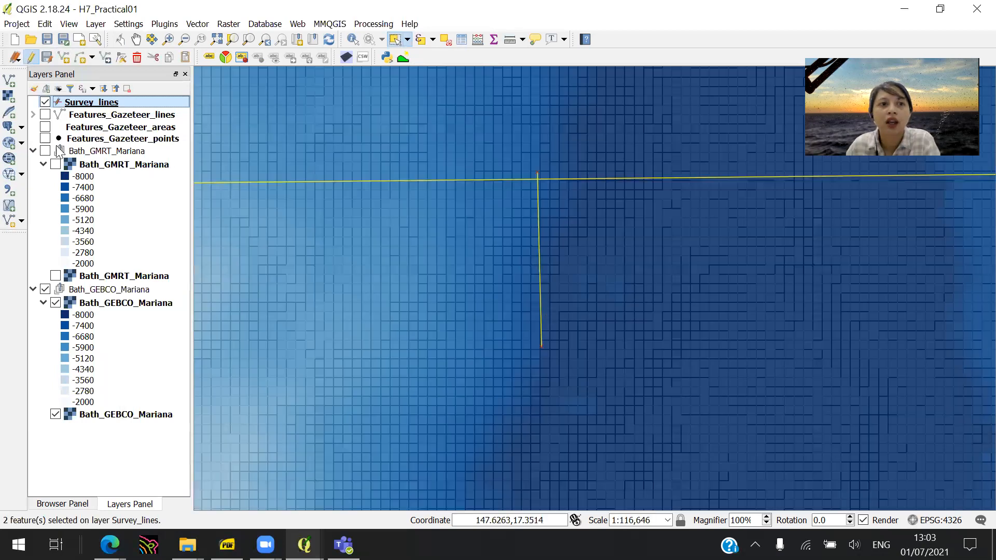
pyautogui.click(122, 57)
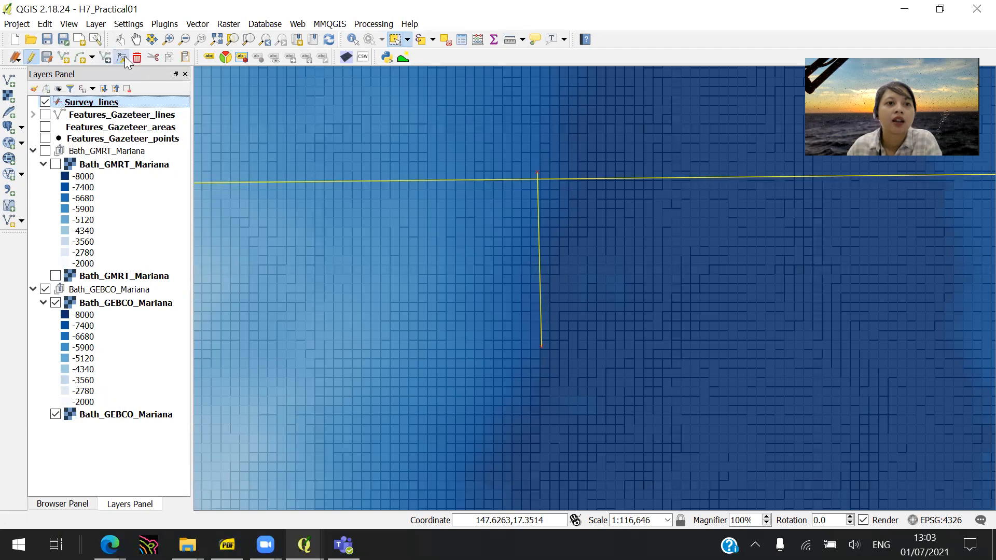
pyautogui.click(536, 174)
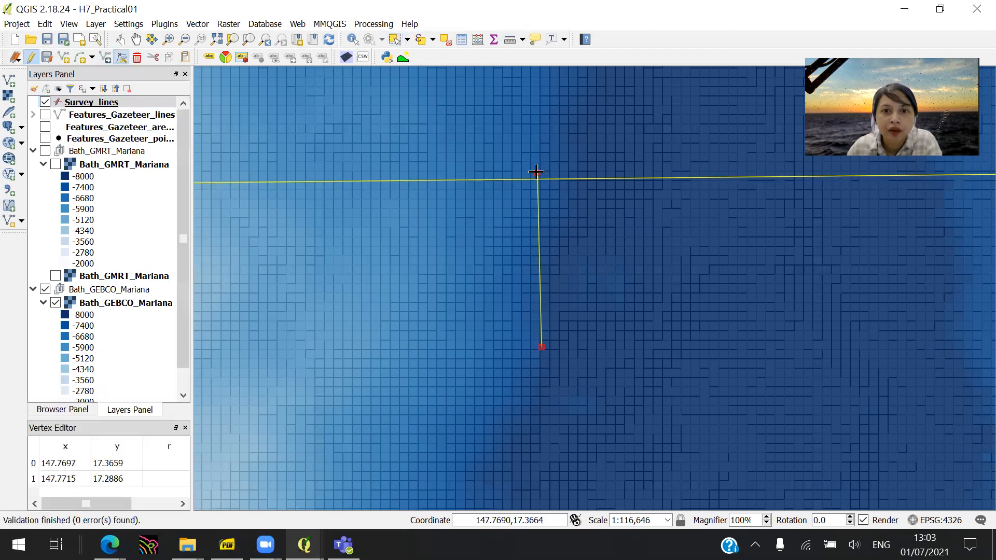
pyautogui.click(538, 176)
pyautogui.moveTo(538, 178); pyautogui.dragTo(540, 178)
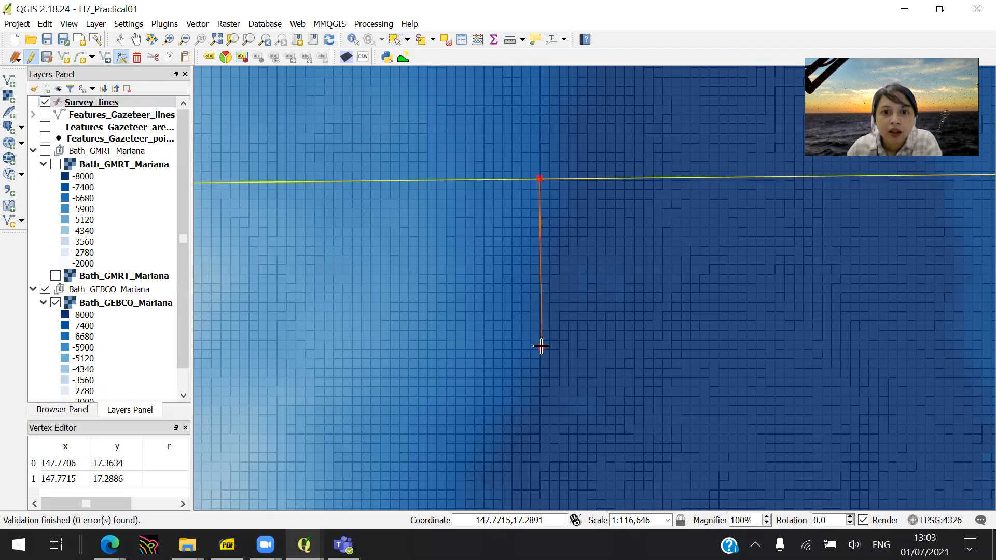
pyautogui.click(540, 345)
pyautogui.moveTo(540, 313); pyautogui.dragTo(540, 312)
# Shorten the long east–west line by moving its east vertex to 148.3387, 17.3696 and its west vertex to 147.2099, 17.3586, then save the edits
pyautogui.scroll(-2, 538, 312)
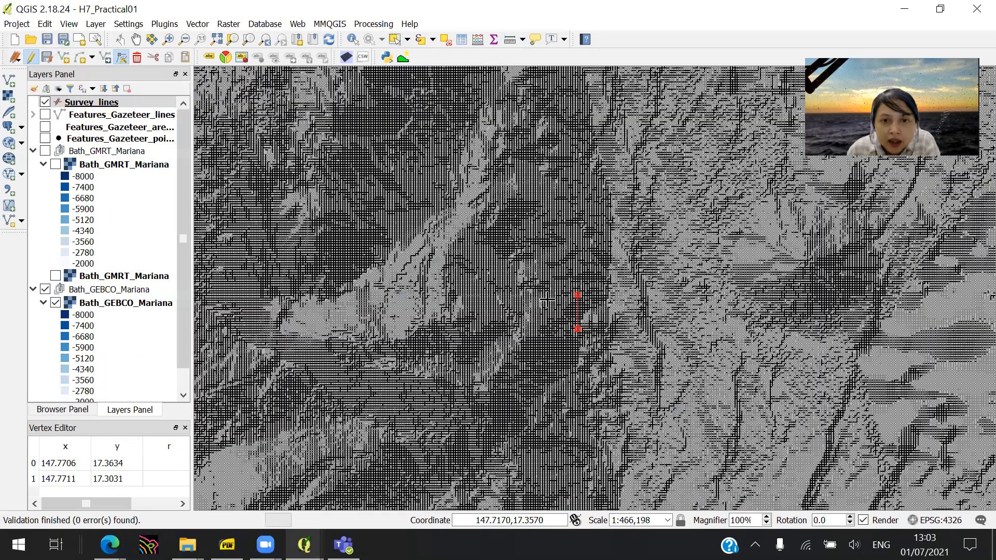
pyautogui.scroll(-1, 550, 298)
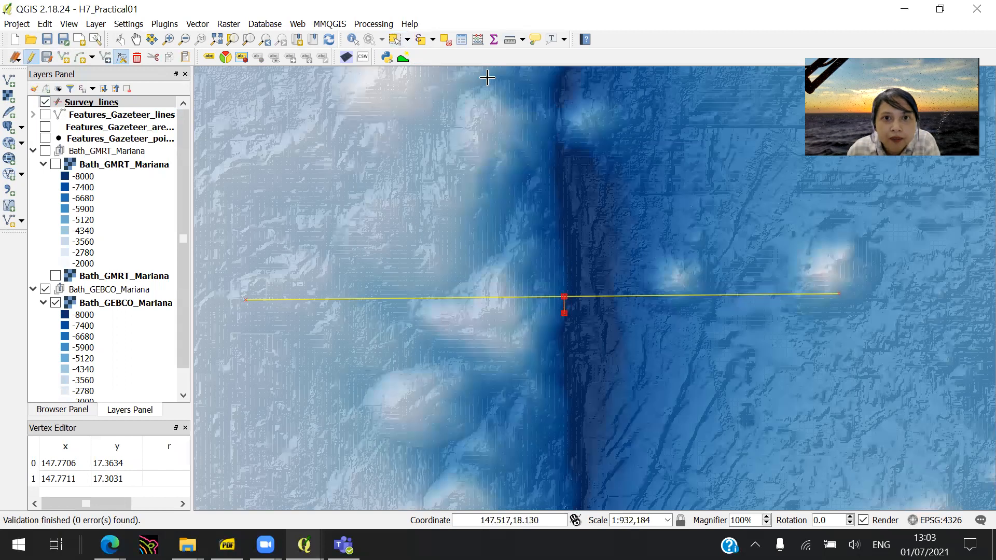
pyautogui.click(394, 39)
pyautogui.click(465, 297)
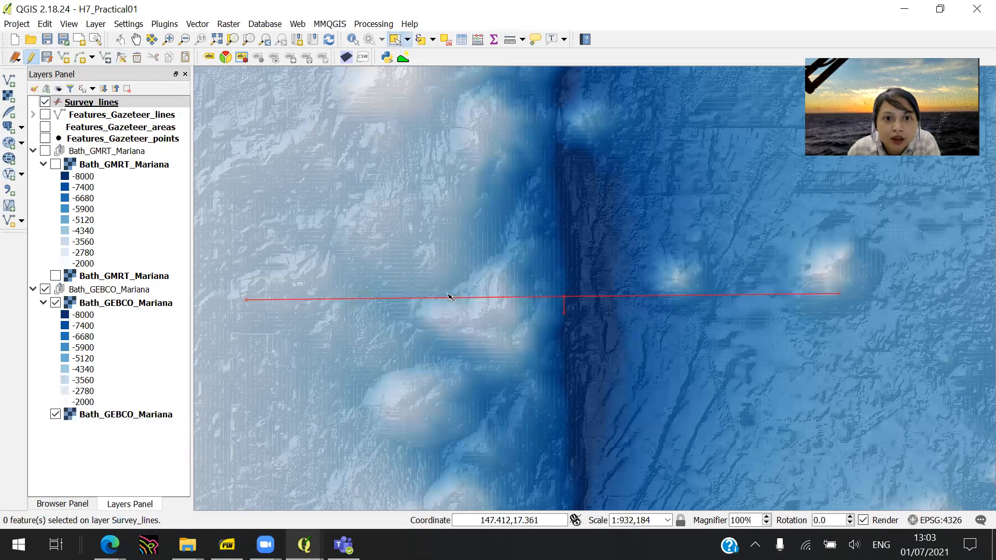
pyautogui.click(465, 299)
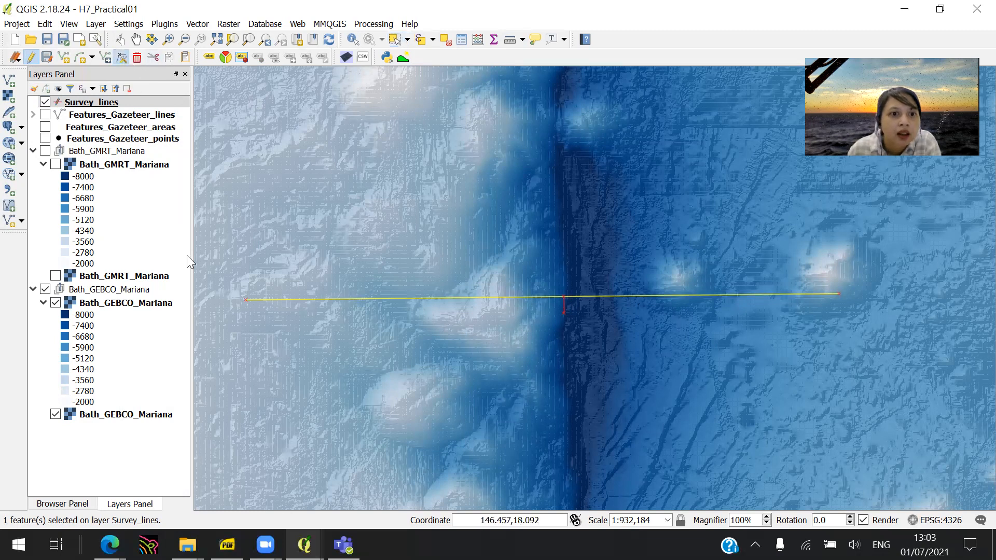
pyautogui.click(247, 300)
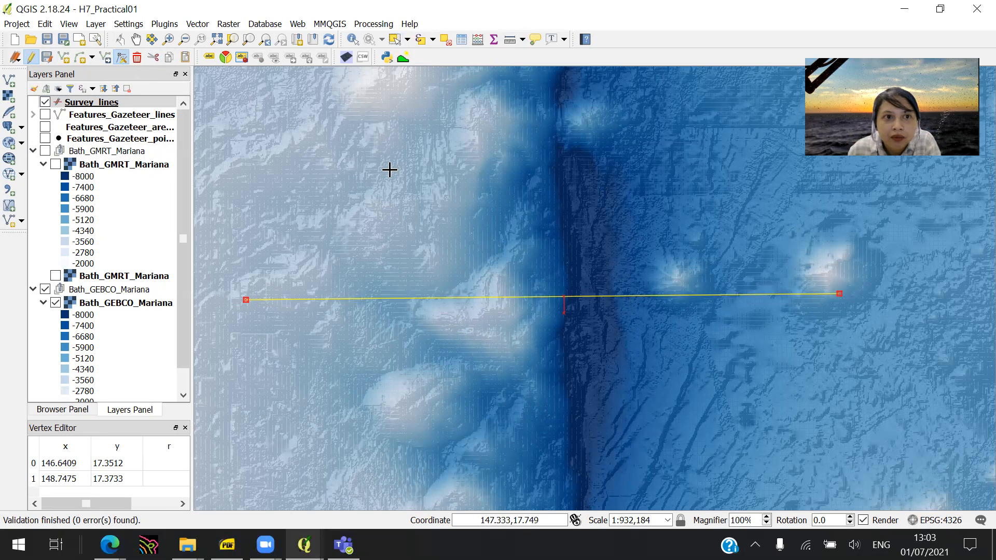
pyautogui.moveTo(840, 293); pyautogui.dragTo(724, 294)
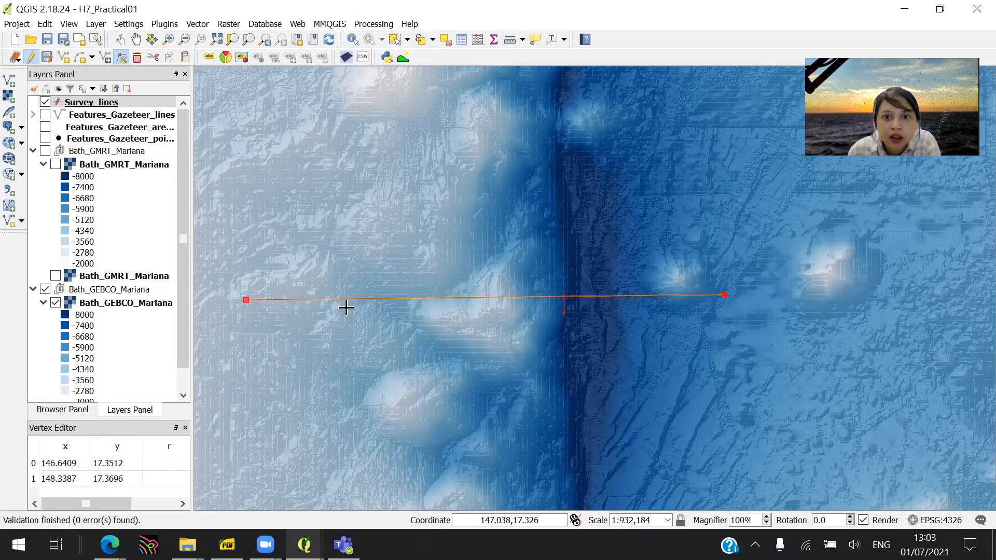
pyautogui.click(247, 299)
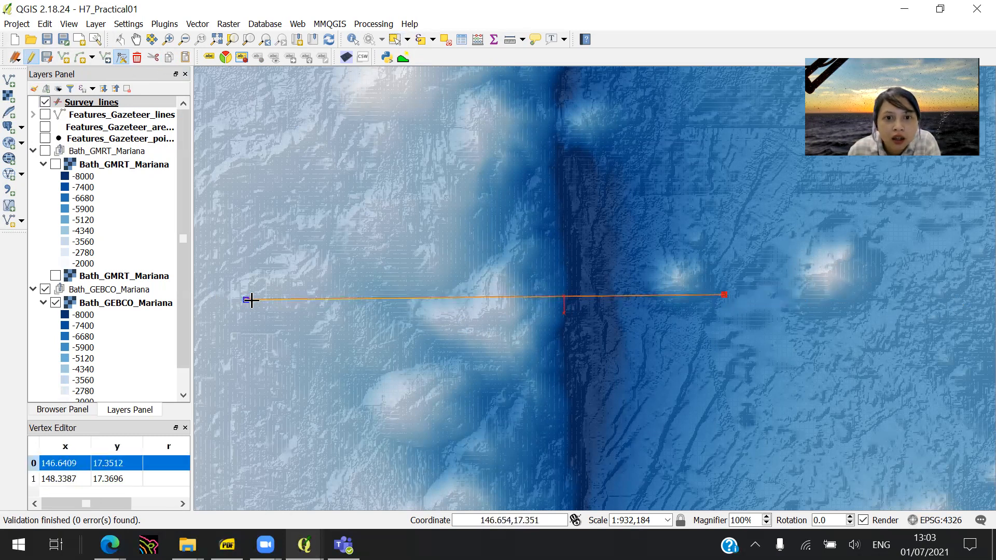
pyautogui.click(406, 298)
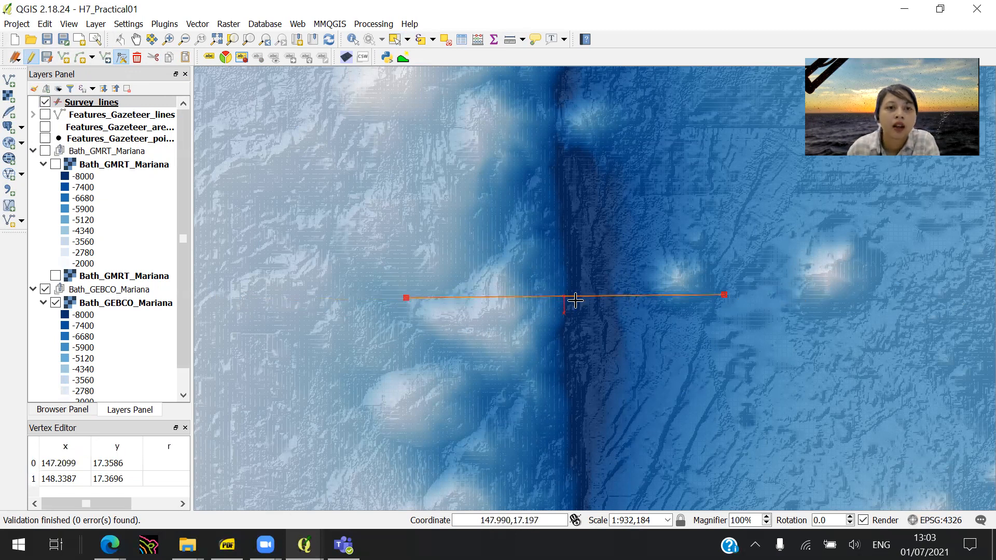
pyautogui.click(46, 57)
# Recalculate the existing Length field for both Survey_lines features with the $length expression, and close the attribute table
pyautogui.rightClick(147, 98)
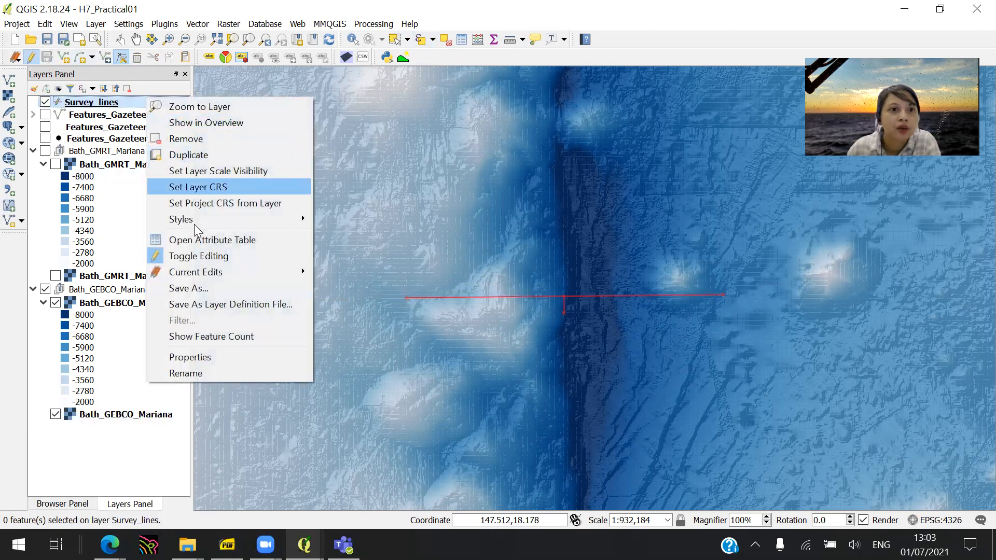
pyautogui.click(257, 238)
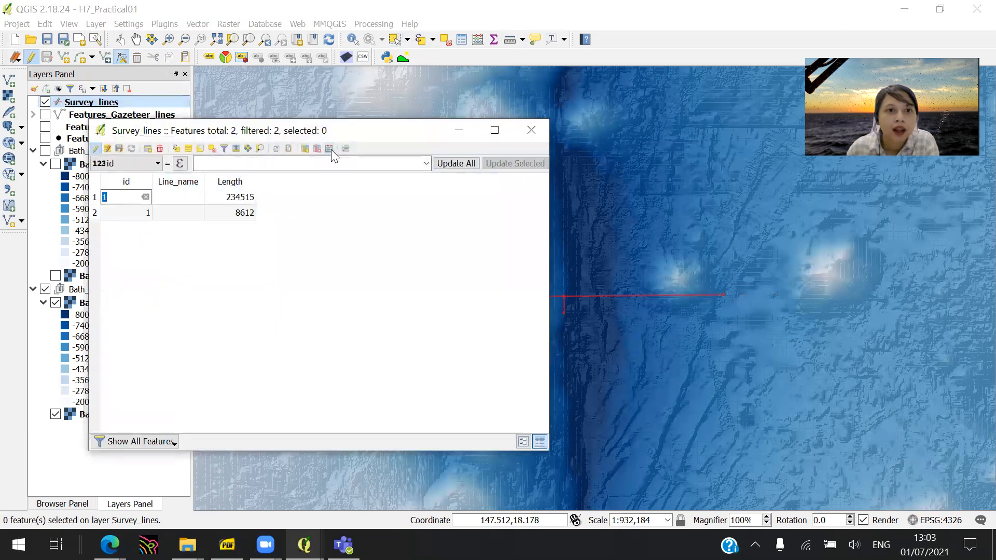
pyautogui.click(329, 150)
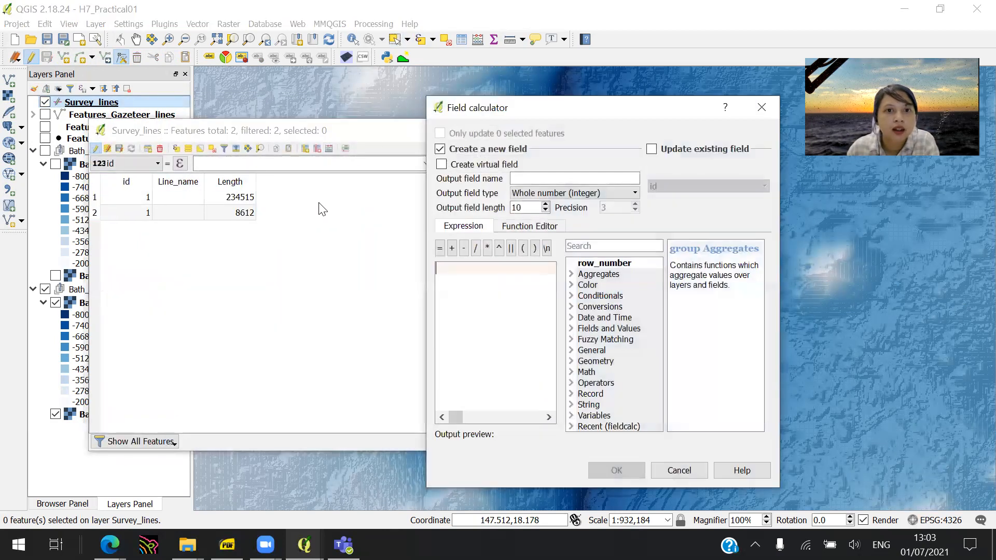
pyautogui.click(687, 149)
pyautogui.click(703, 192)
pyautogui.click(704, 220)
pyautogui.click(619, 243)
pyautogui.write('leng')
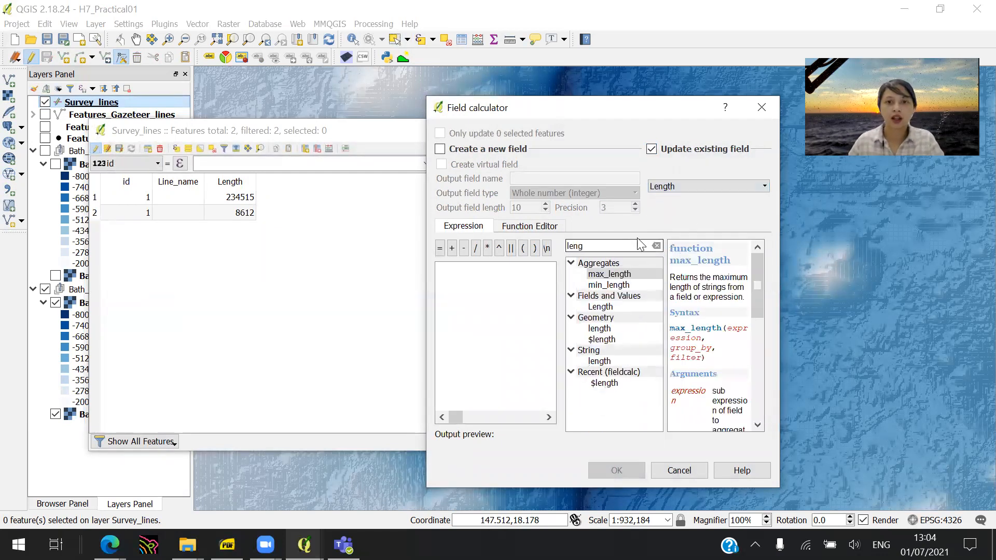
pyautogui.click(618, 338)
pyautogui.doubleClick(618, 337)
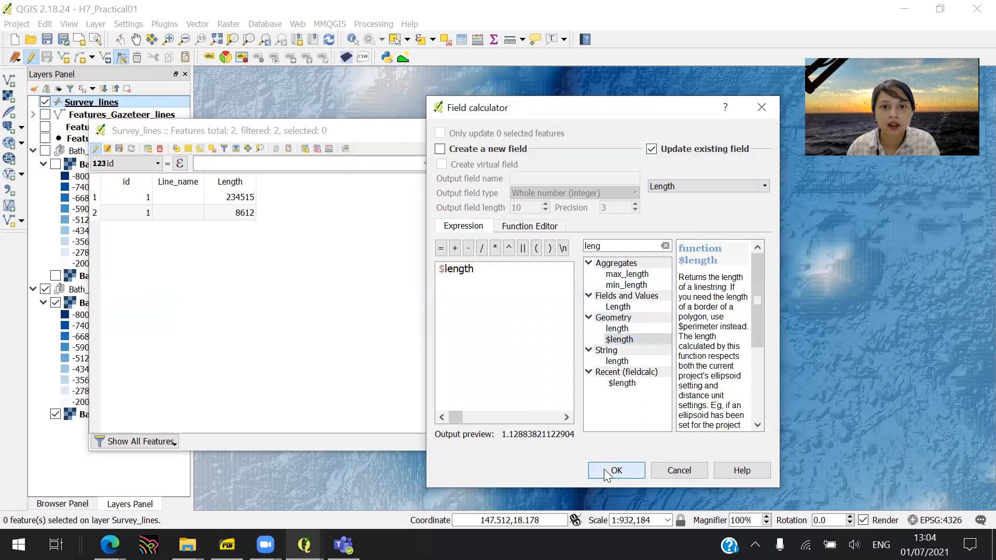
pyautogui.click(604, 468)
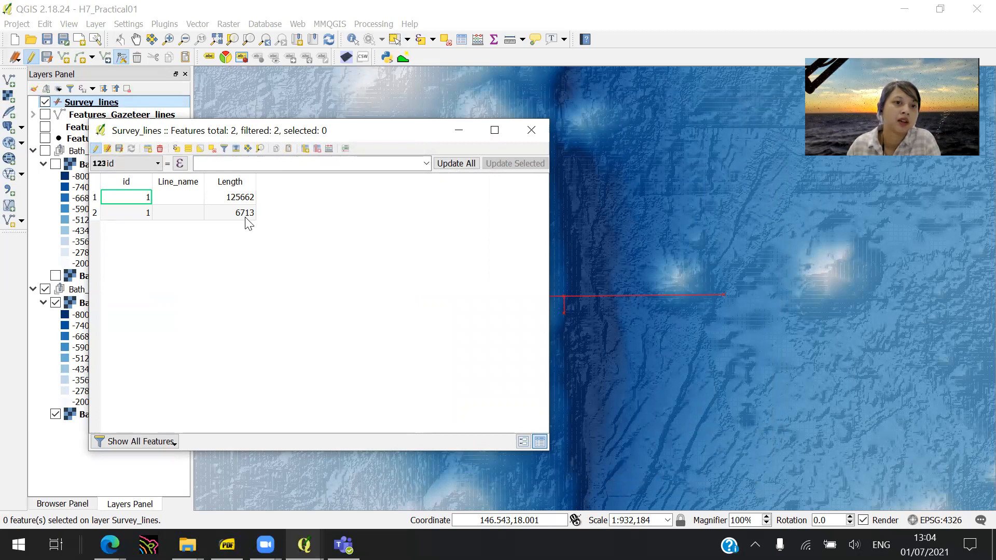
pyautogui.click(539, 130)
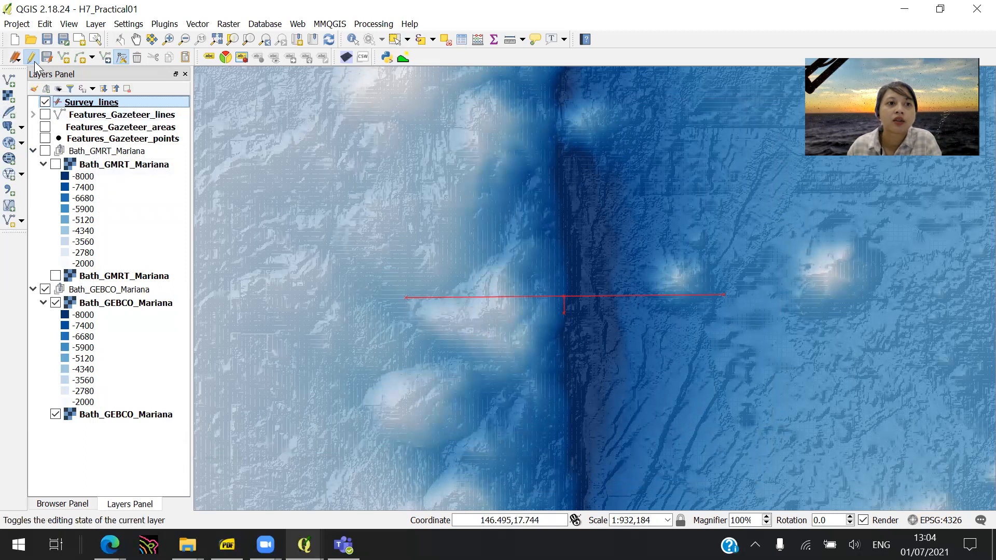
# Draw a new zigzag line feature of six evenly spaced east–west passes across the trench, running southward from the existing east–west line
pyautogui.click(64, 58)
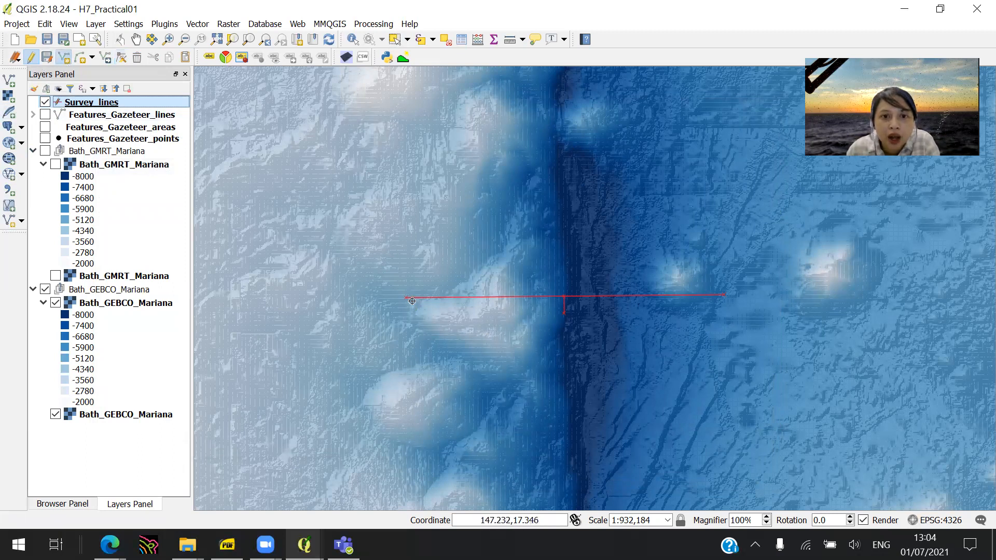
pyautogui.scroll(1, 415, 305)
pyautogui.scroll(-1, 411, 303)
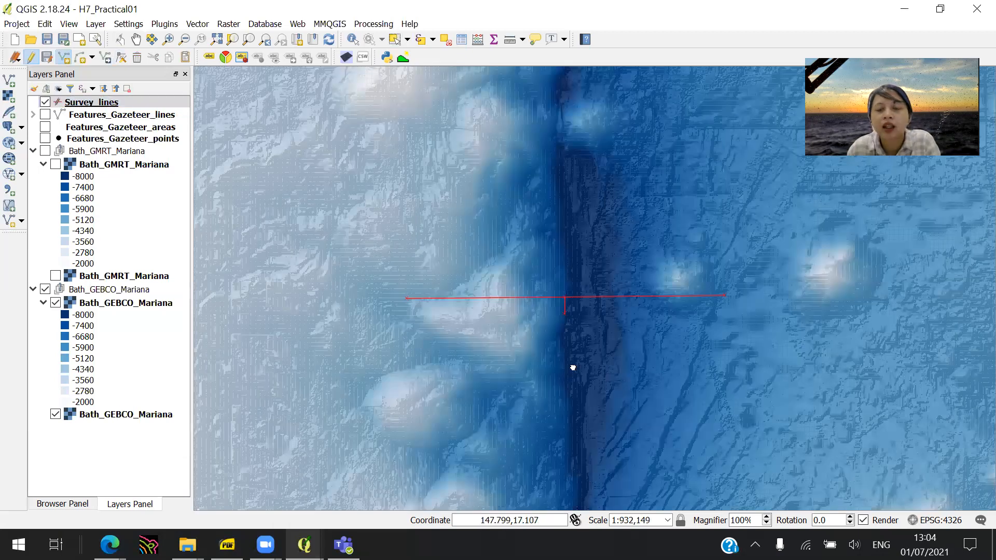
pyautogui.moveTo(573, 367); pyautogui.dragTo(534, 302)
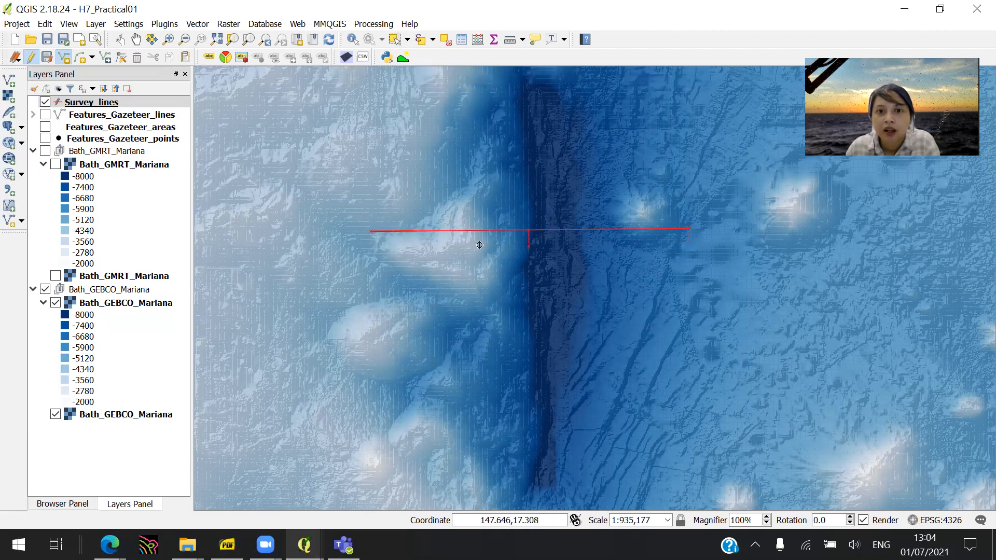
pyautogui.click(372, 243)
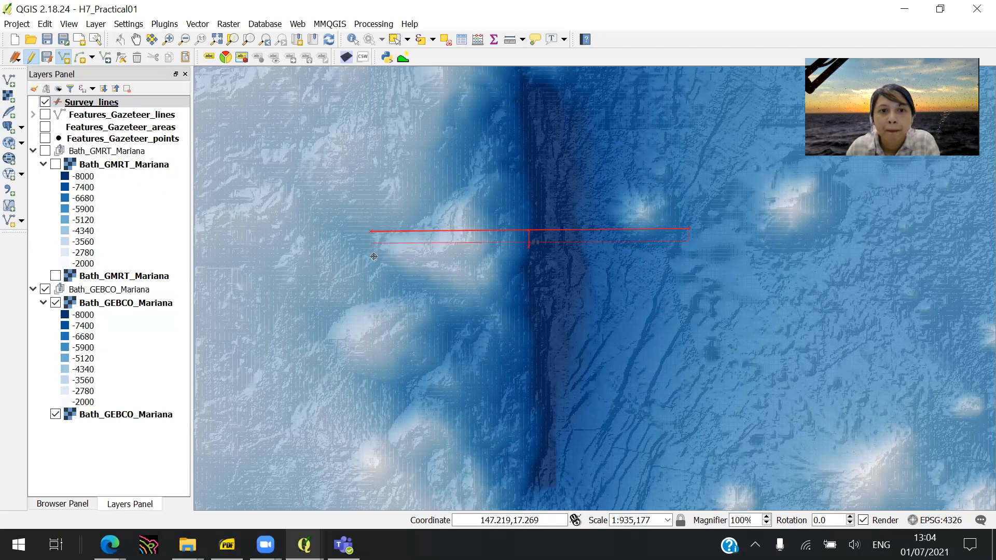
pyautogui.click(371, 255)
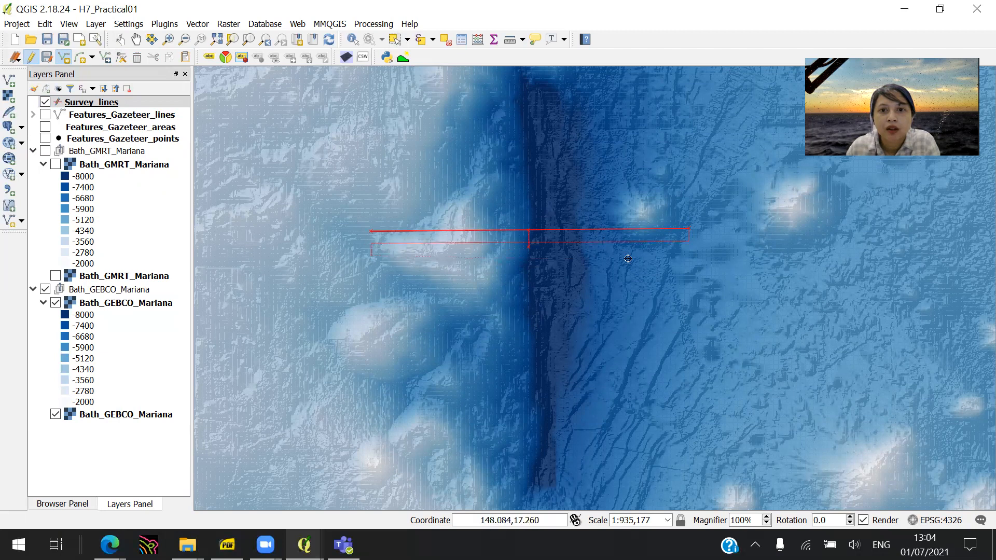
pyautogui.click(688, 254)
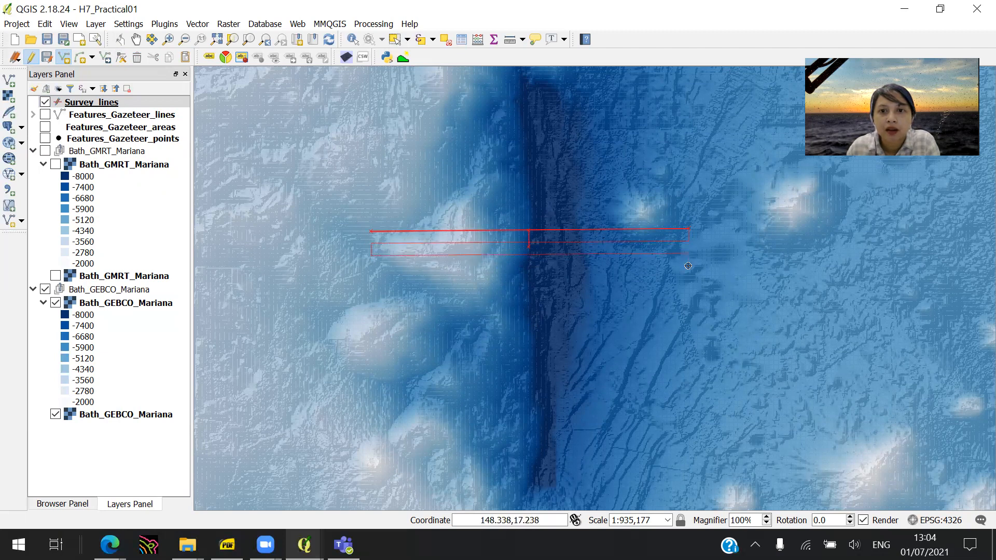
pyautogui.click(373, 268)
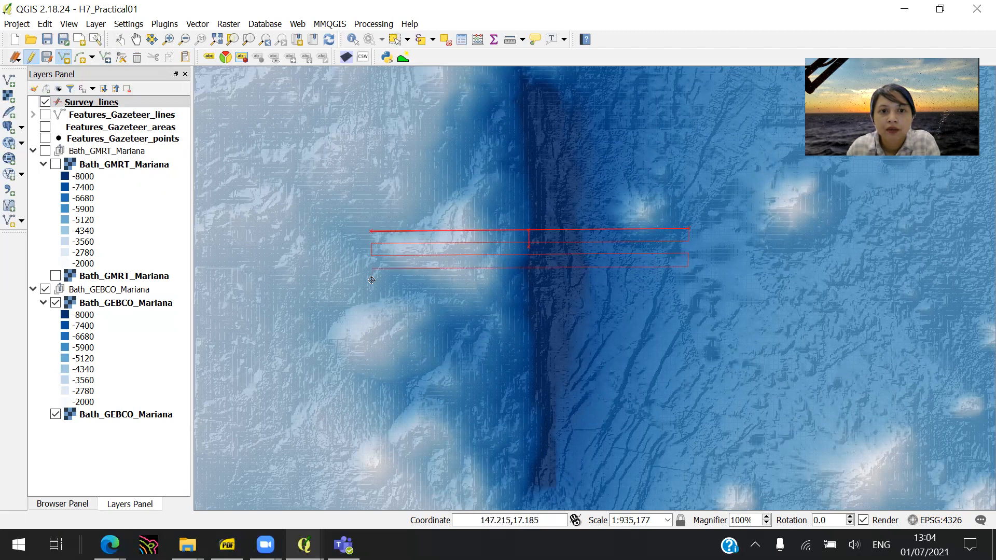
pyautogui.click(371, 280)
pyautogui.click(688, 280)
pyautogui.click(685, 290)
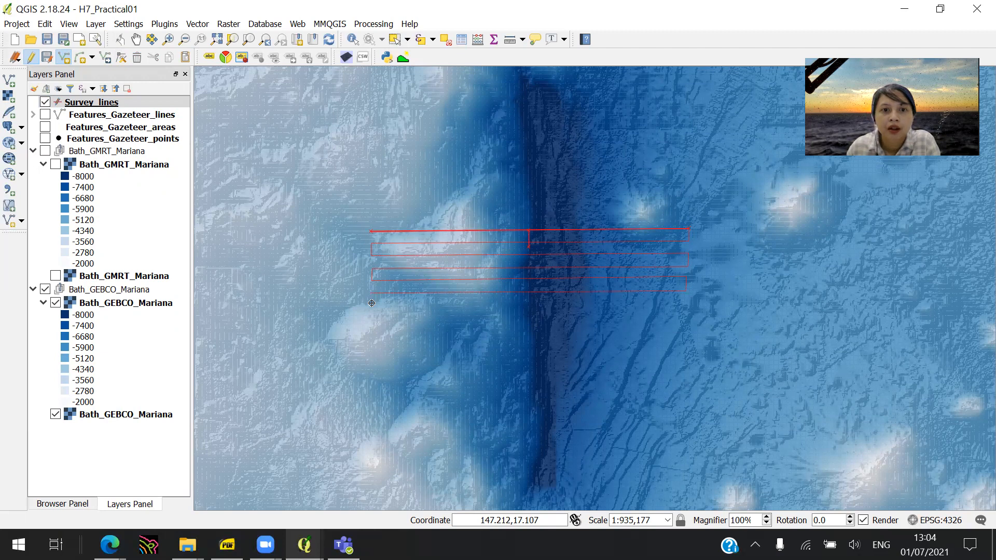
# Extend the zigzag line with three north–south cross lines over the east–west passes and finish the feature with id 1
pyautogui.click(372, 303)
pyautogui.click(452, 302)
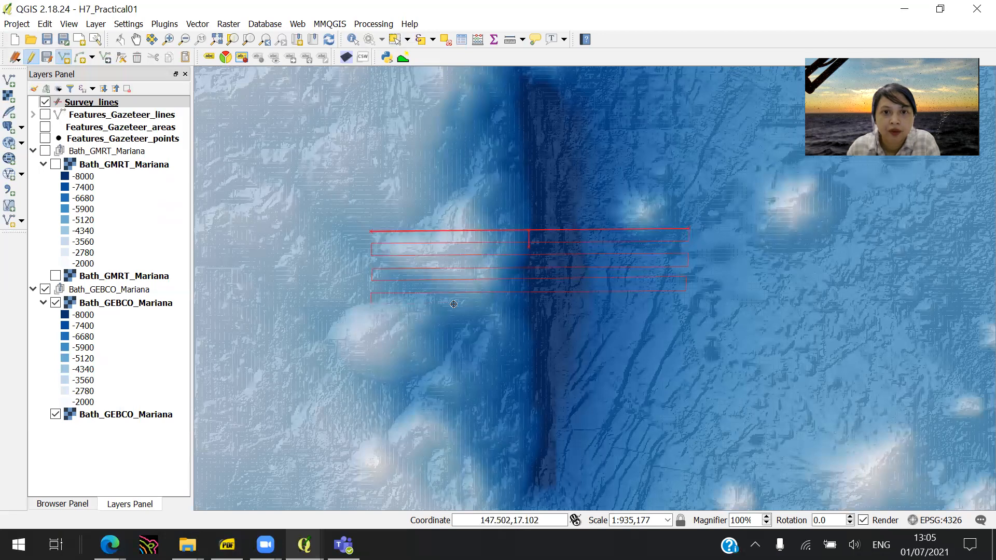
pyautogui.click(455, 223)
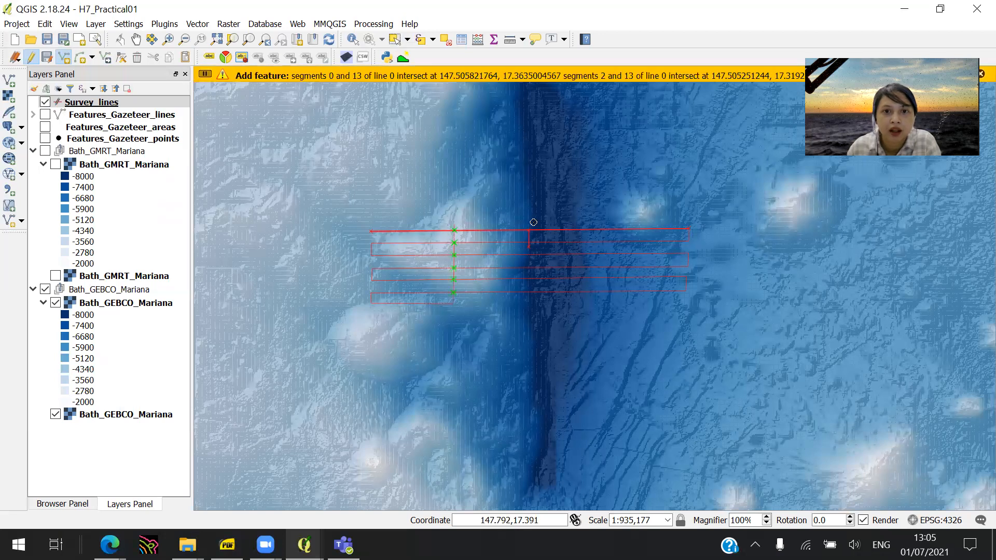
pyautogui.click(535, 222)
pyautogui.click(533, 302)
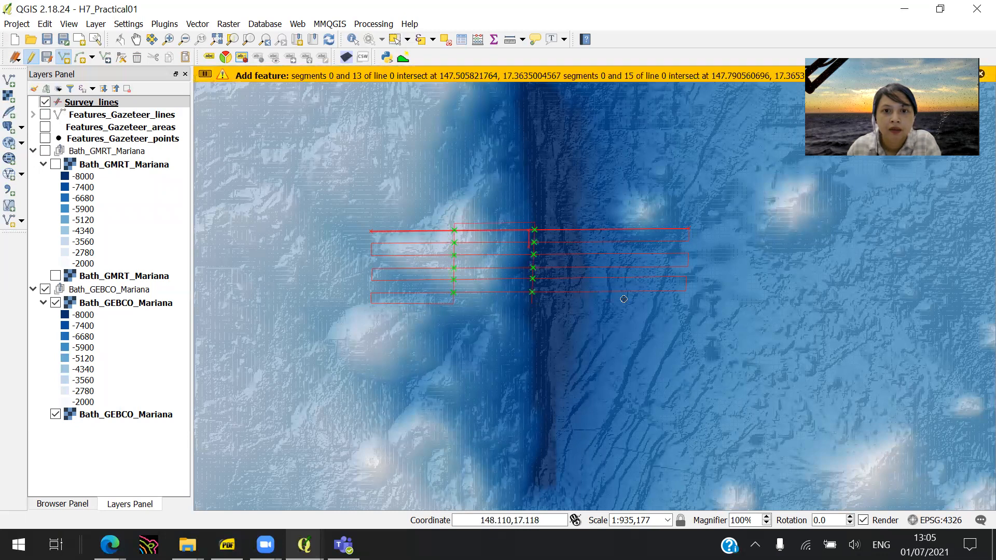
pyautogui.click(627, 301)
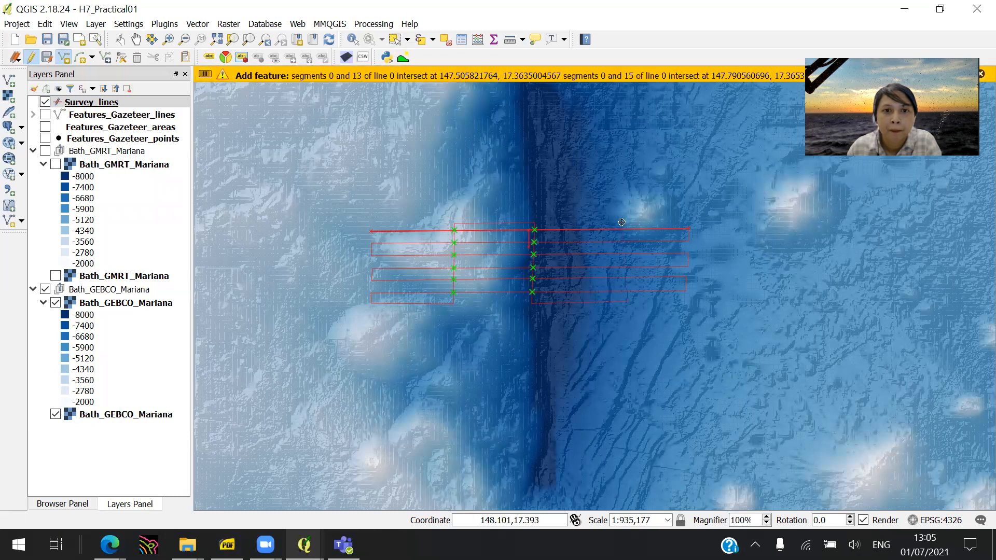
pyautogui.click(622, 222)
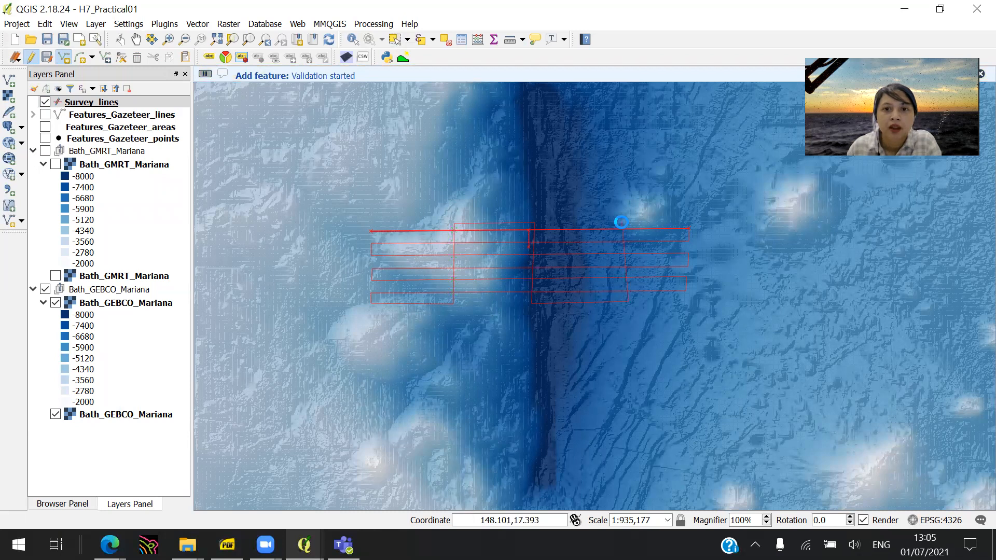
pyautogui.rightClick(621, 222)
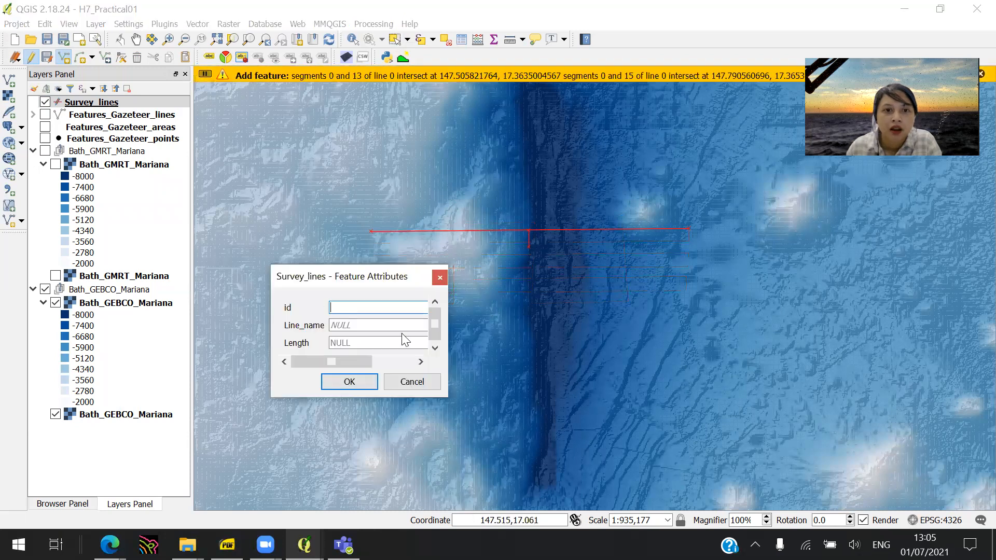
pyautogui.click(358, 378)
# Straighten the eastern and middle cross lines by adjusting their north vertices, and save the layer edits
pyautogui.click(122, 57)
pyautogui.click(622, 222)
pyautogui.click(623, 223)
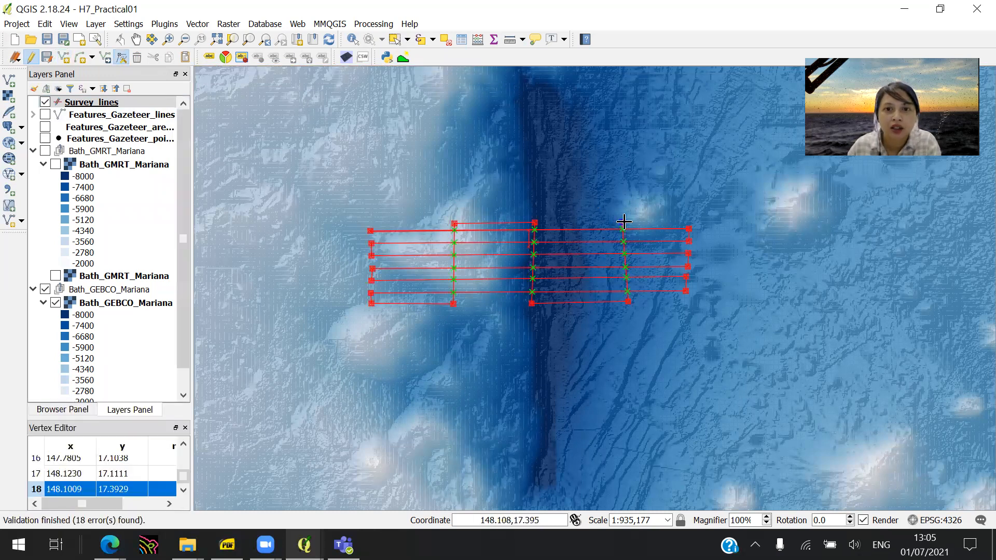
pyautogui.click(533, 224)
pyautogui.moveTo(531, 224); pyautogui.dragTo(531, 223)
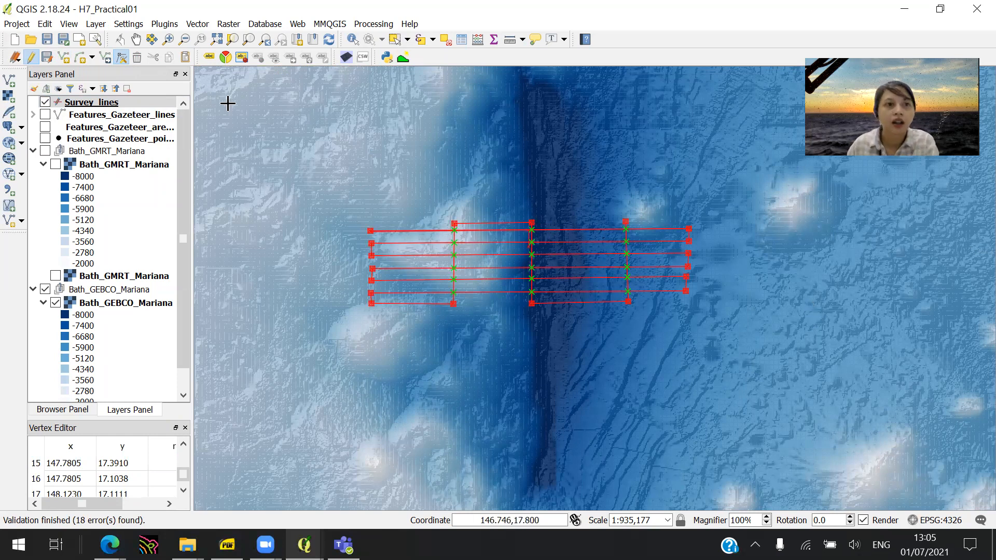
pyautogui.click(49, 56)
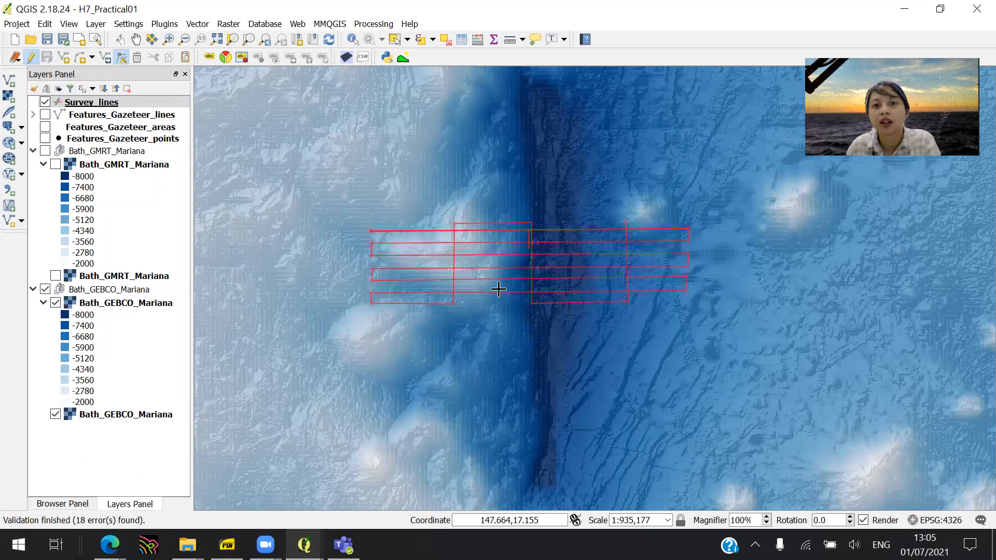
# Delete the two old single lines, the long east–west and short north–south one, from the Survey_lines attribute table
pyautogui.click(394, 39)
pyautogui.click(531, 242)
pyautogui.click(529, 238)
pyautogui.scroll(3, 535, 241)
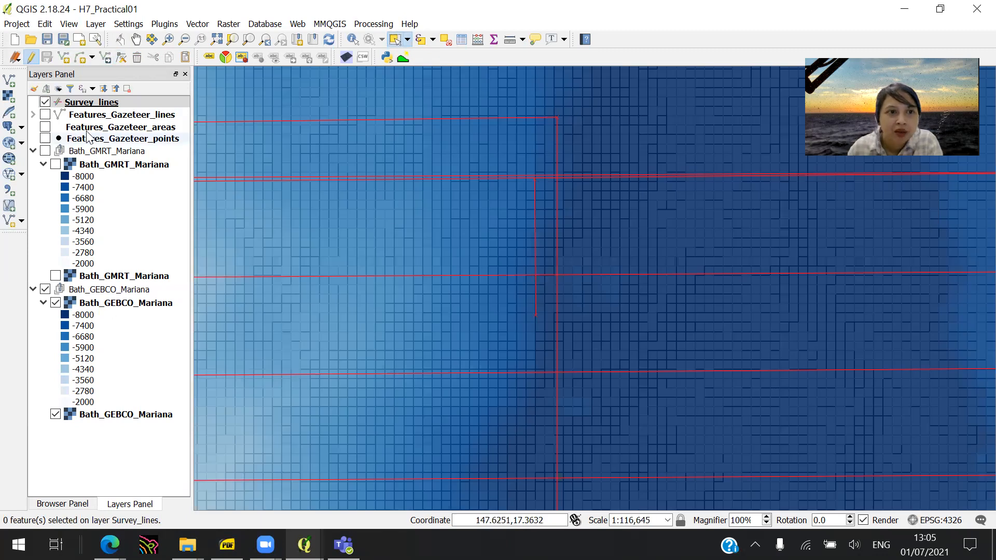
pyautogui.rightClick(126, 102)
pyautogui.click(187, 245)
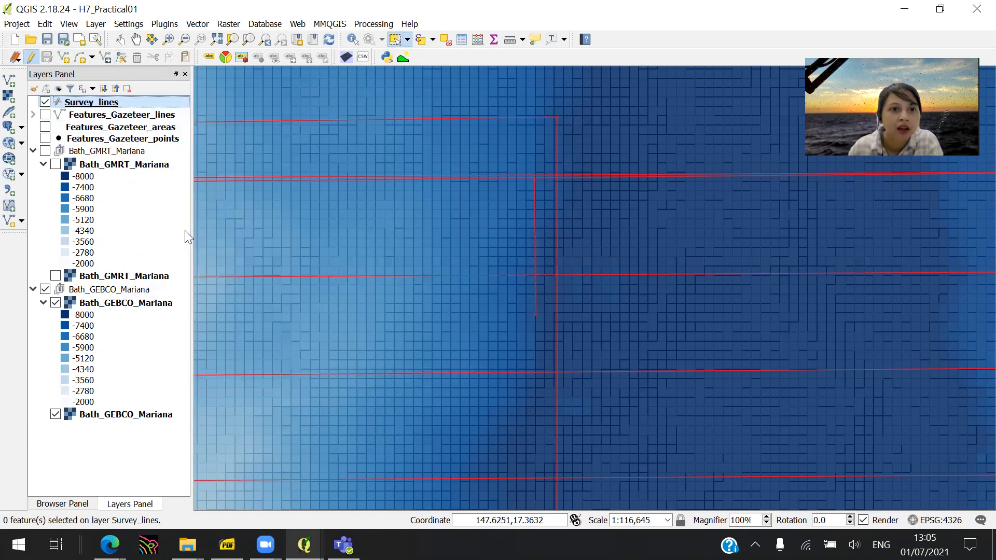
pyautogui.click(94, 197)
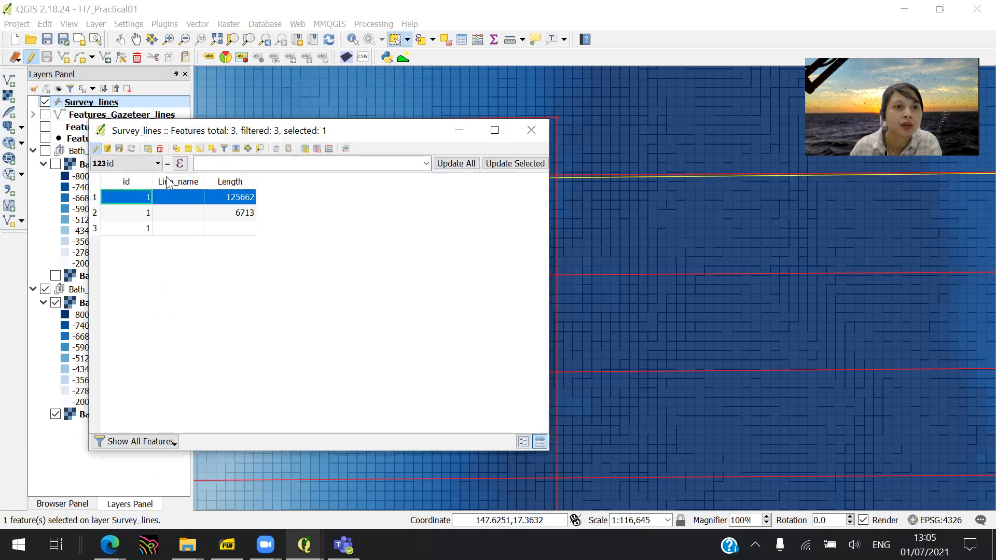
pyautogui.click(161, 149)
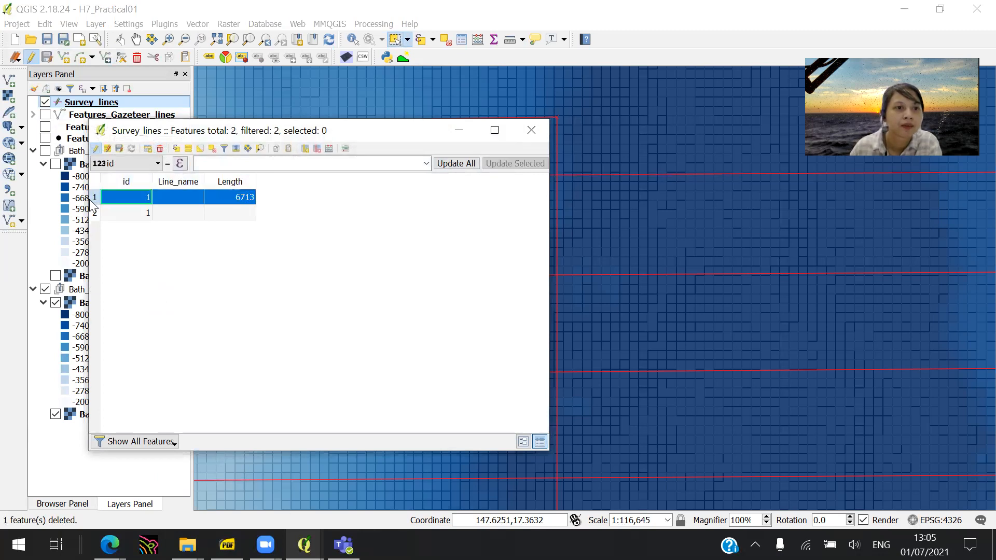
pyautogui.click(161, 149)
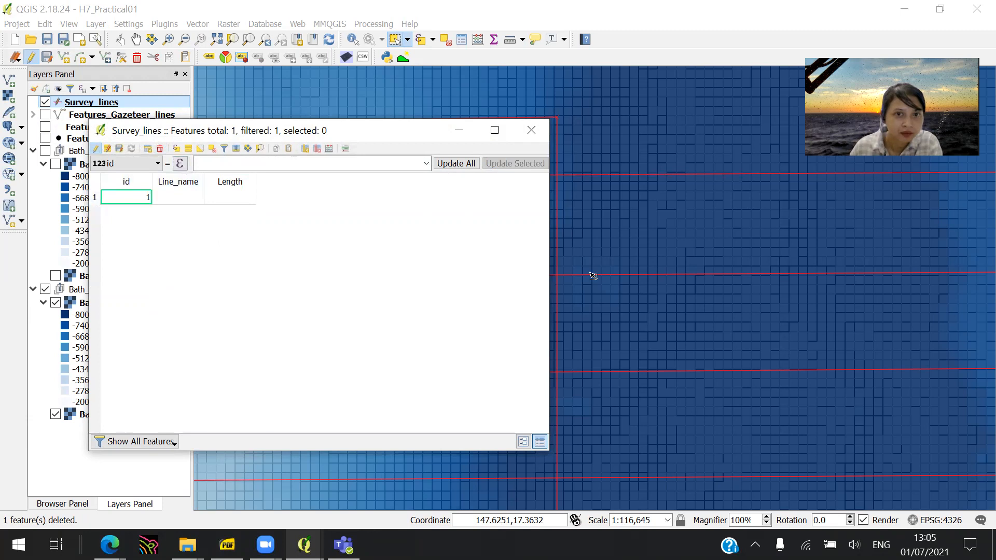
# Set the Line_name of the remaining survey grid feature to All
pyautogui.scroll(-2, 600, 273)
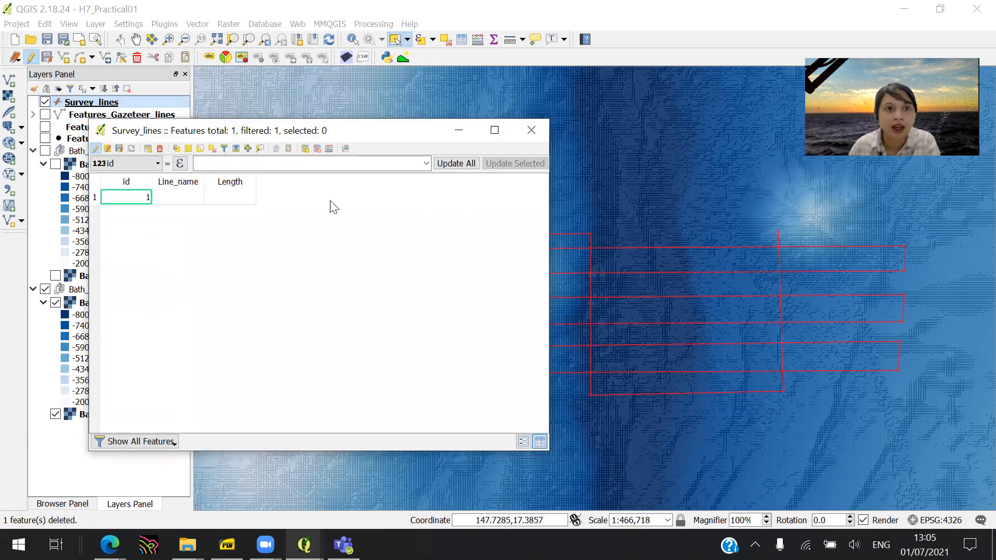
pyautogui.doubleClick(193, 197)
pyautogui.write('All')
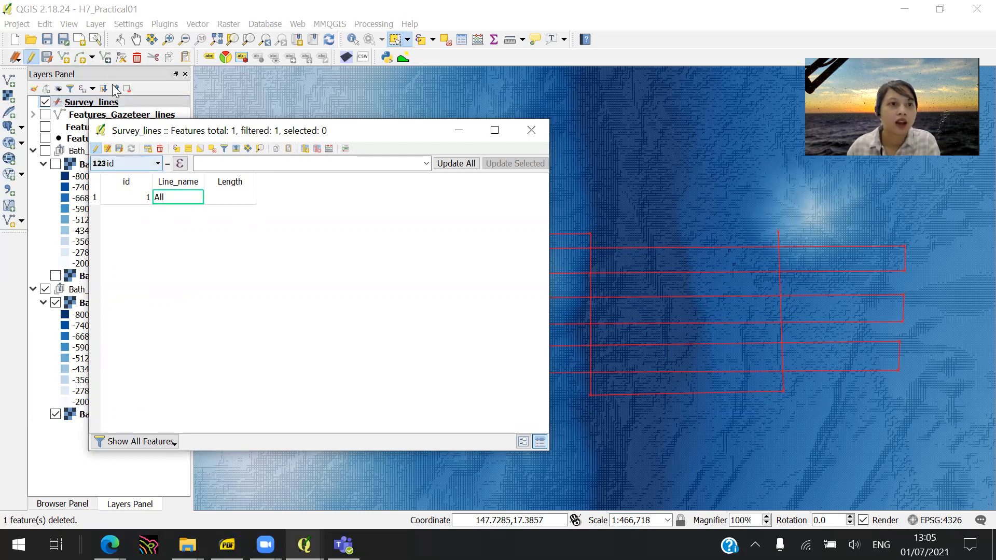
pyautogui.moveTo(177, 133); pyautogui.dragTo(138, 145)
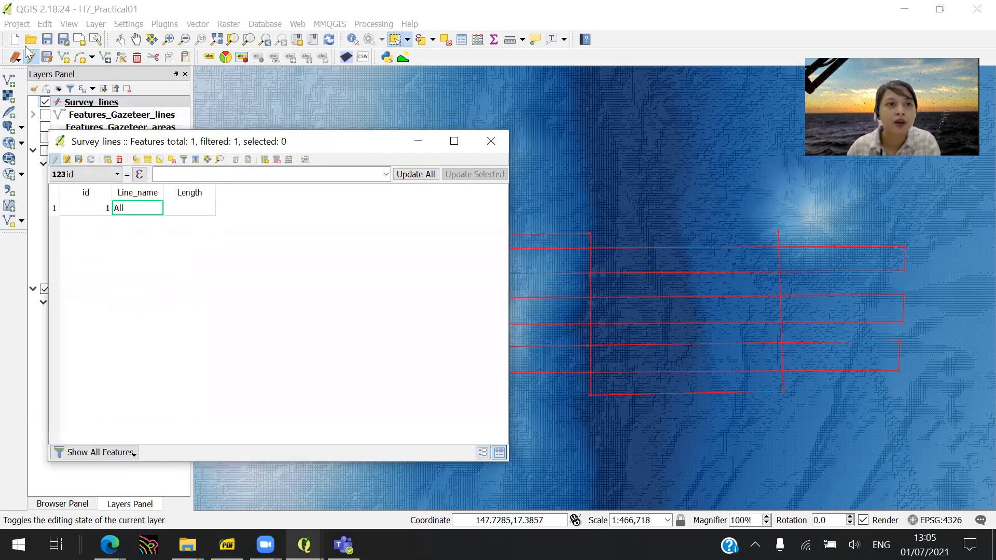
# Draw a separate line feature along the northernmost east–west pass, from west to east, with Line_name Line-1
pyautogui.click(64, 58)
pyautogui.click(268, 250)
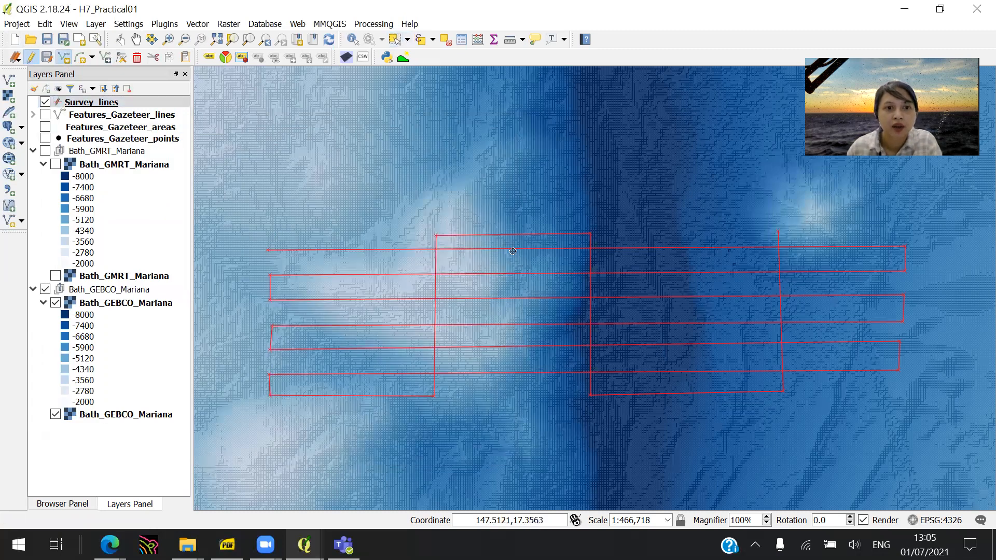
pyautogui.rightClick(906, 246)
pyautogui.click(352, 327)
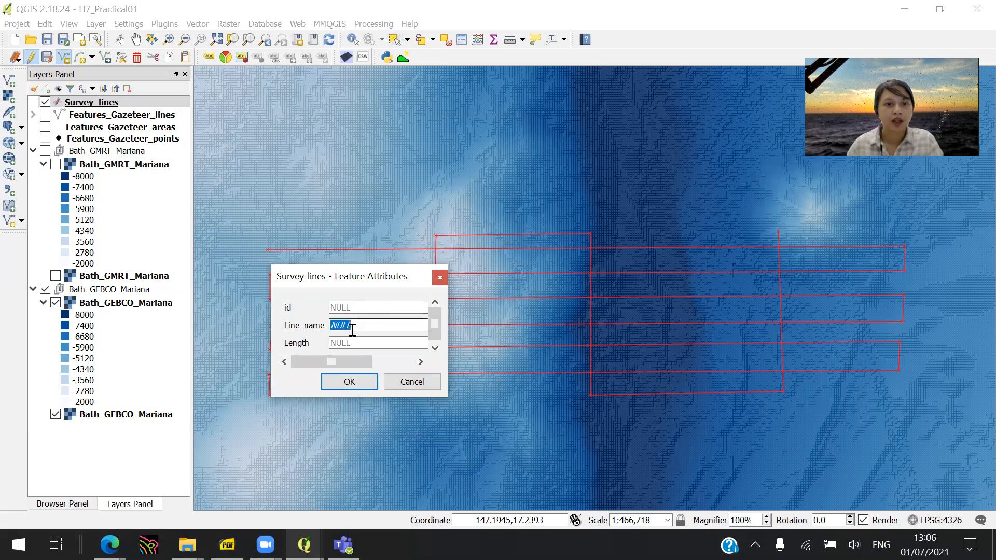
pyautogui.write('Line-')
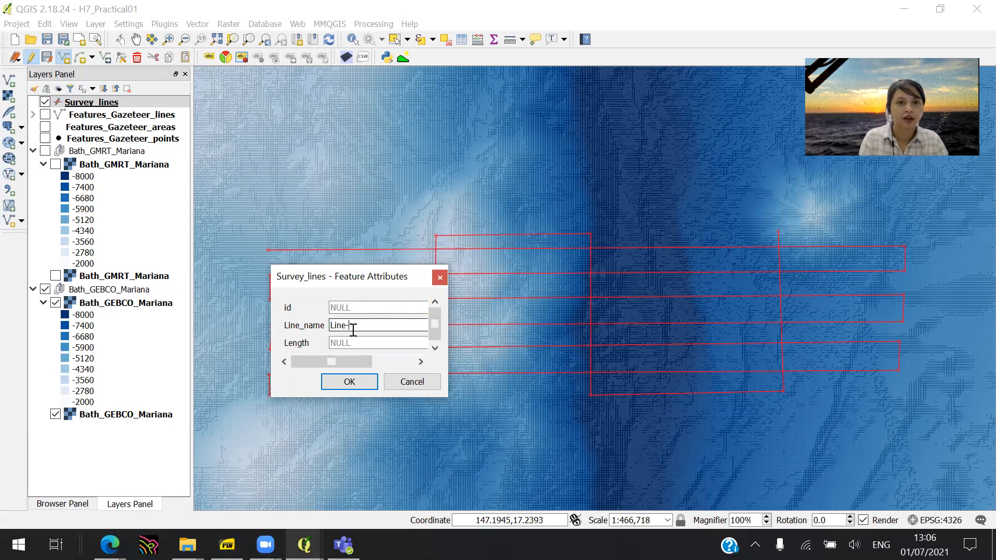
pyautogui.press('Return')
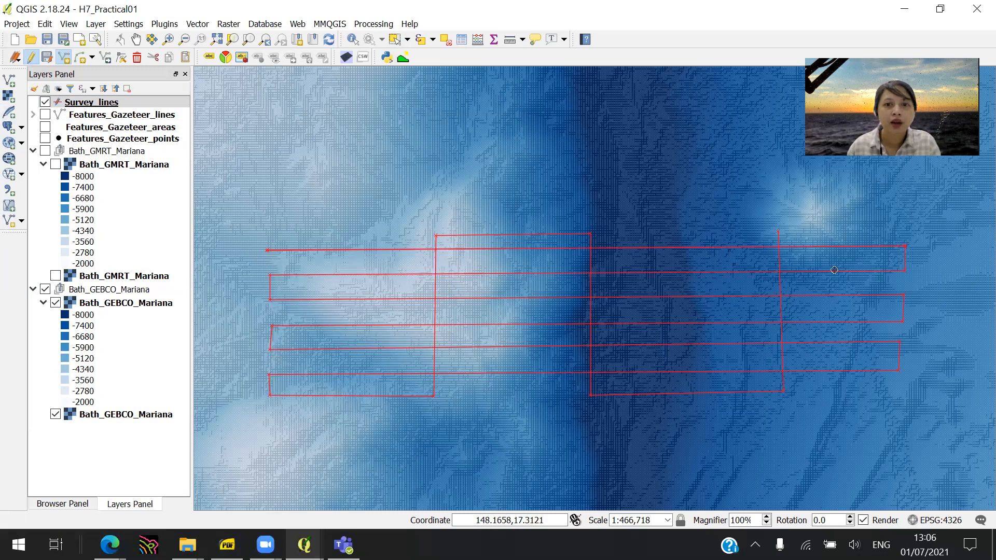
# Draw a separate line feature along the second east–west pass with Line_name Line-2
pyautogui.rightClick(904, 269)
pyautogui.click(356, 307)
pyautogui.click(357, 324)
pyautogui.write('Line-2')
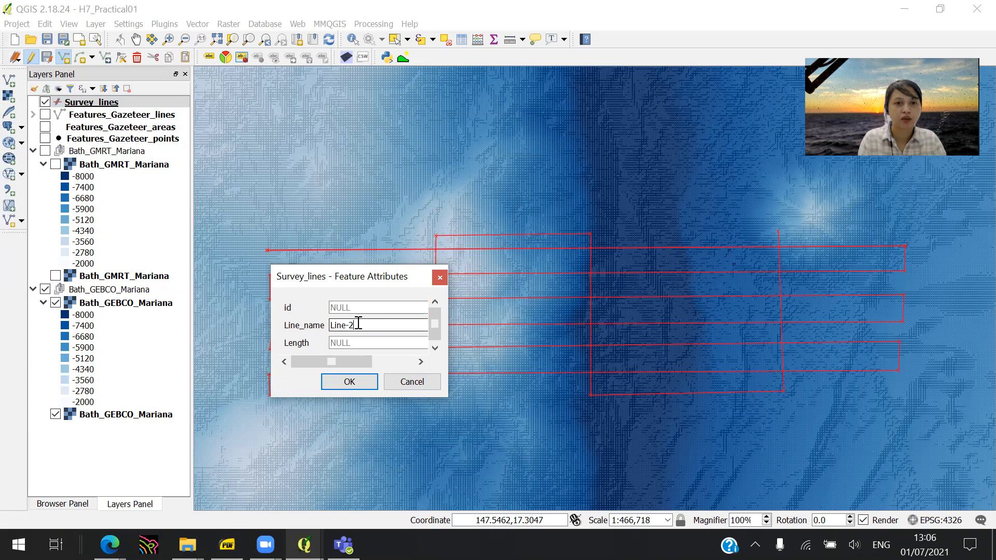
pyautogui.press('Return')
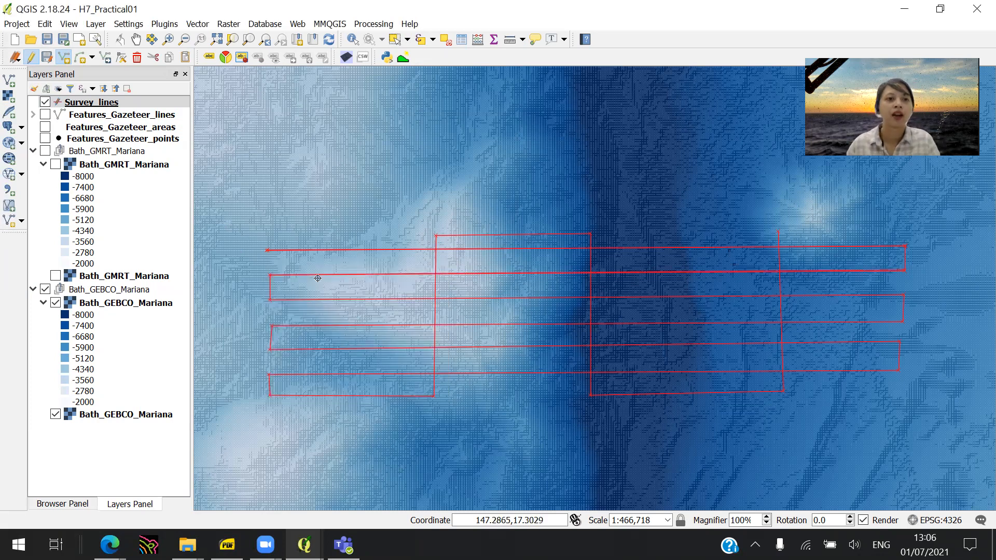
# Set the id of Line-1 and Line-2 to 2 in the attribute table, save the edits and close the table
pyautogui.rightClick(135, 102)
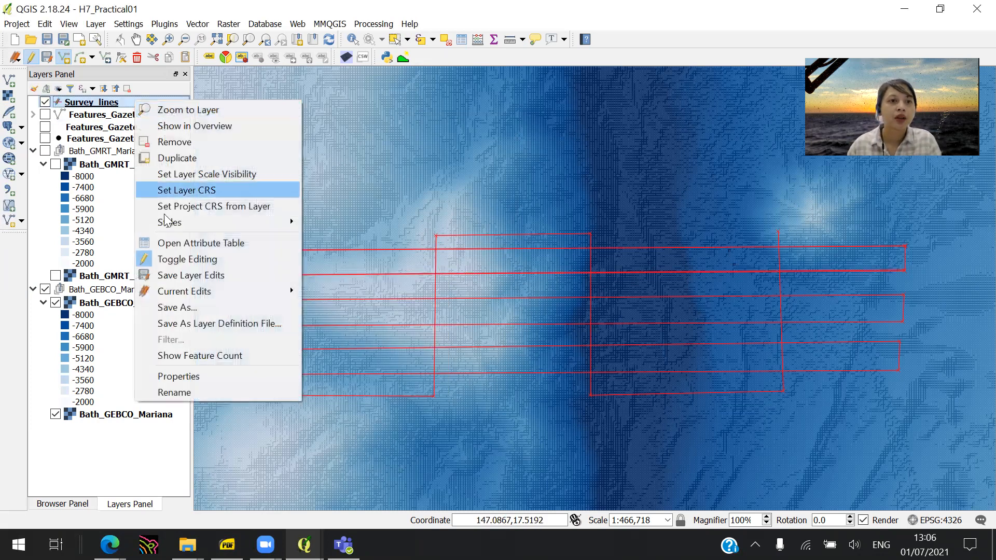
pyautogui.click(210, 247)
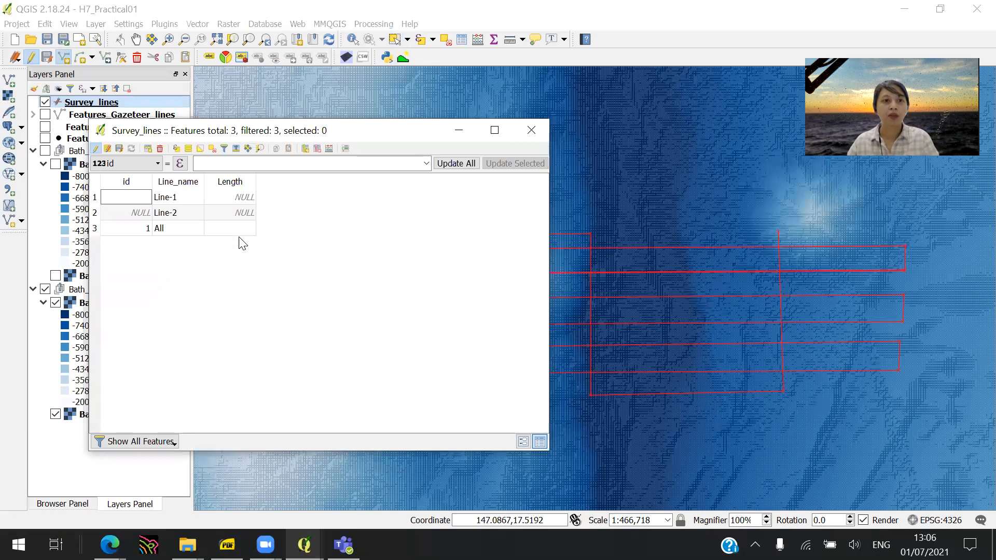
pyautogui.doubleClick(140, 229)
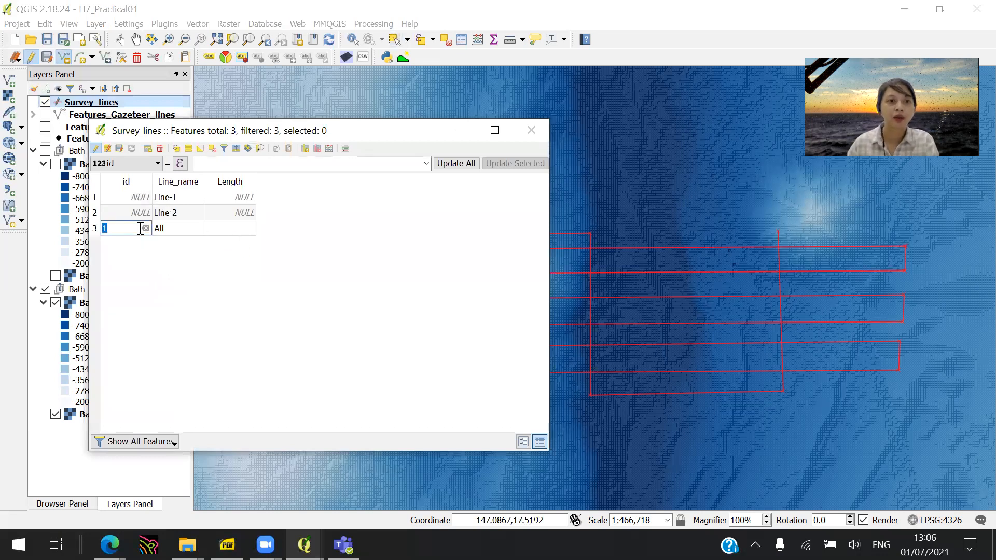
pyautogui.doubleClick(135, 217)
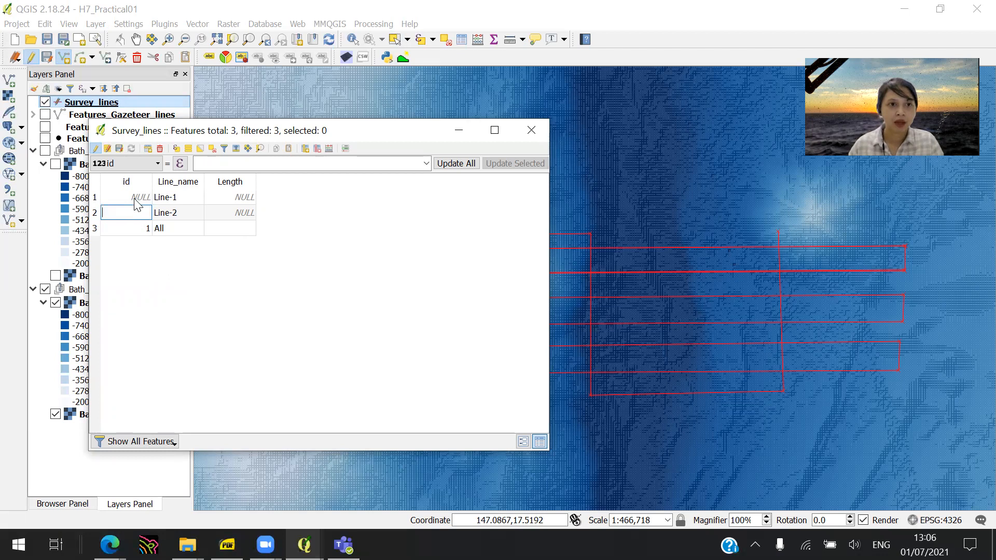
pyautogui.click(134, 199)
pyautogui.write('2')
pyautogui.click(326, 285)
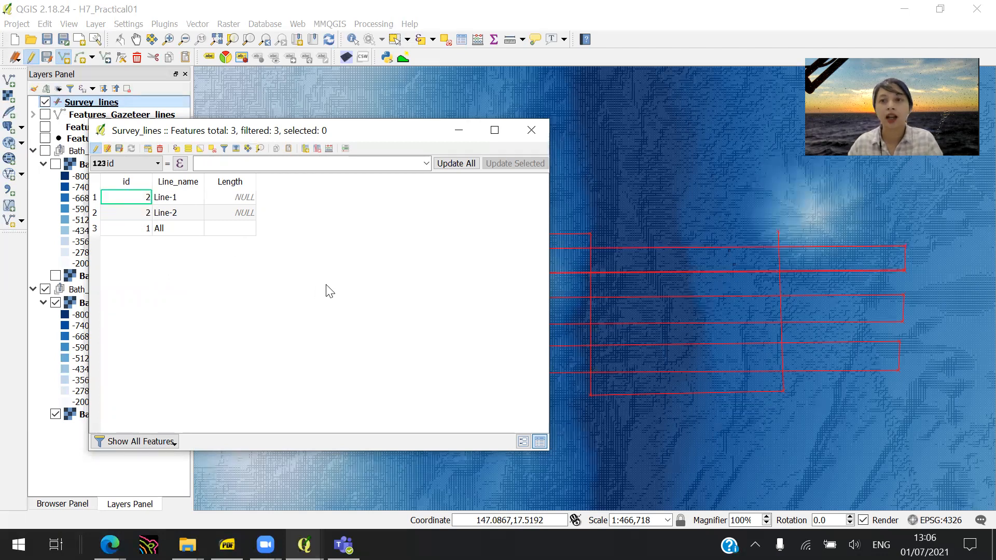
pyautogui.click(119, 148)
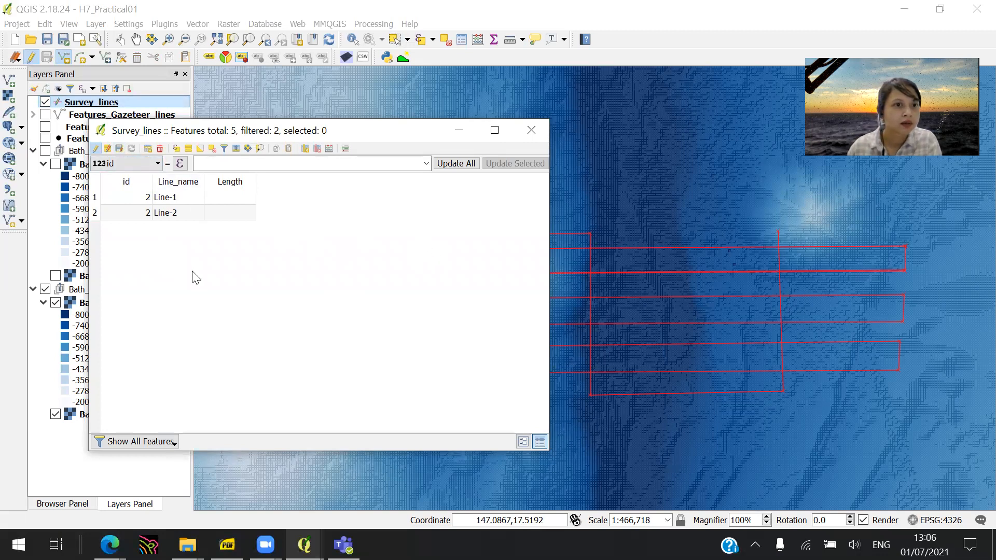
pyautogui.click(95, 150)
pyautogui.click(95, 149)
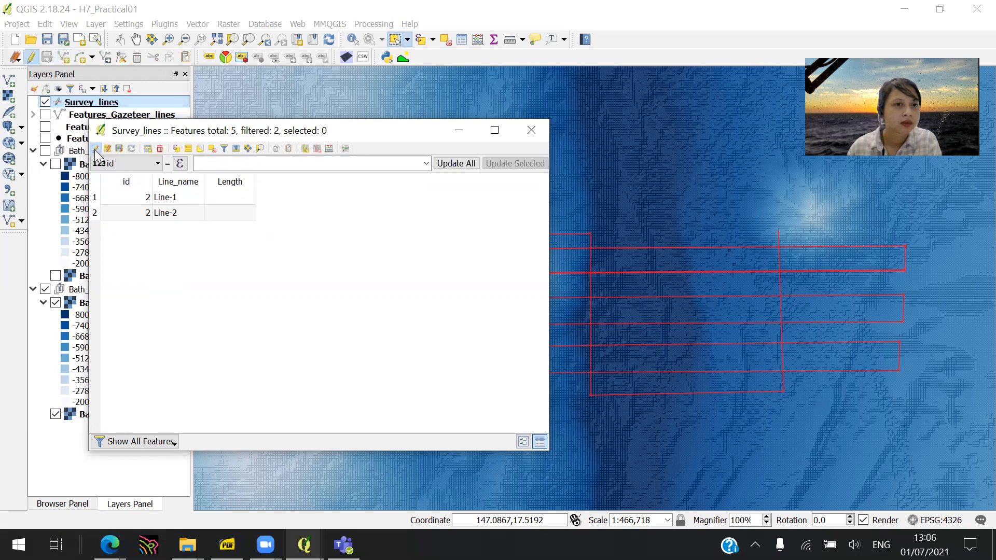
pyautogui.click(531, 130)
# Switch the Survey_lines style to Categorized on the id column with random colors and classify its values
pyautogui.click(45, 102)
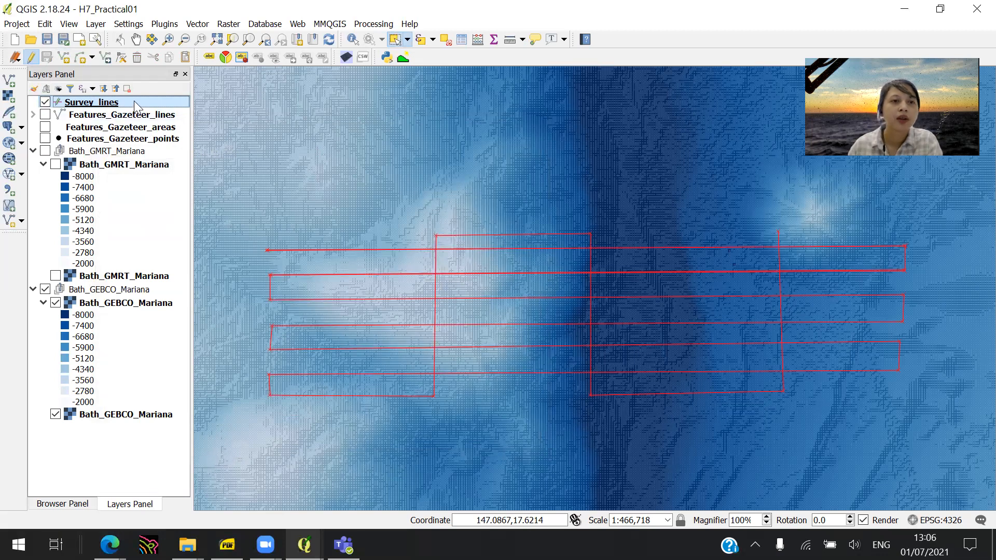
pyautogui.doubleClick(167, 103)
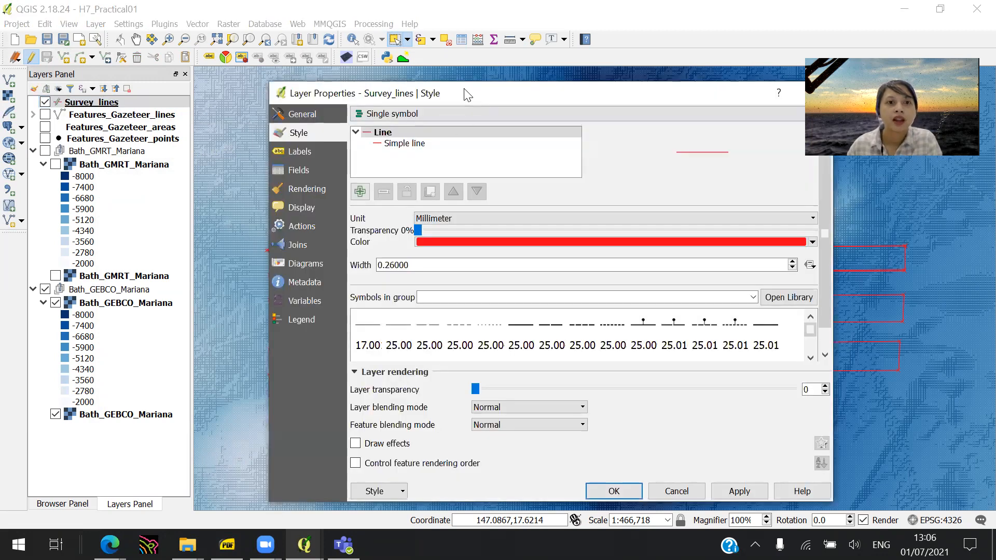
pyautogui.moveTo(467, 95); pyautogui.dragTo(287, 81)
pyautogui.click(286, 102)
pyautogui.click(279, 133)
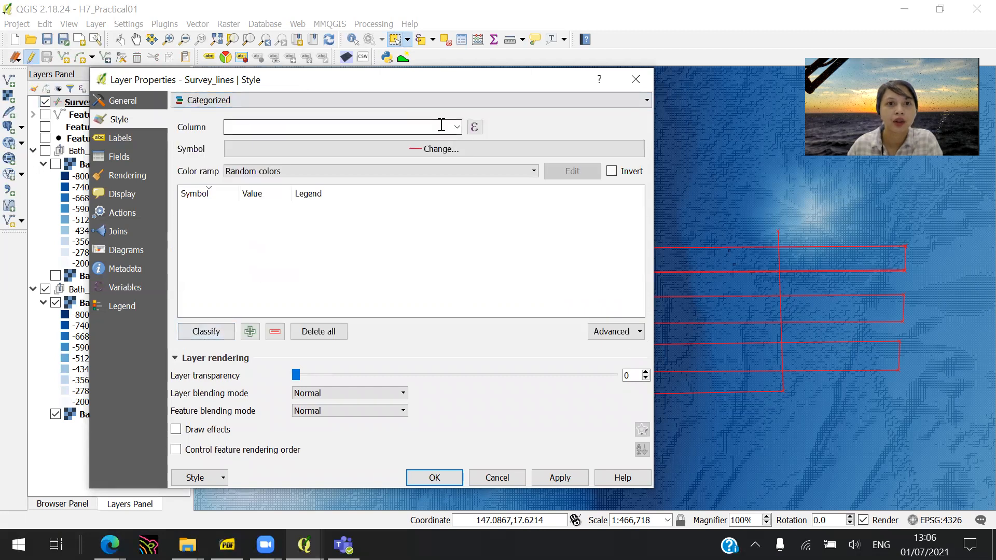
pyautogui.click(457, 131)
pyautogui.click(435, 152)
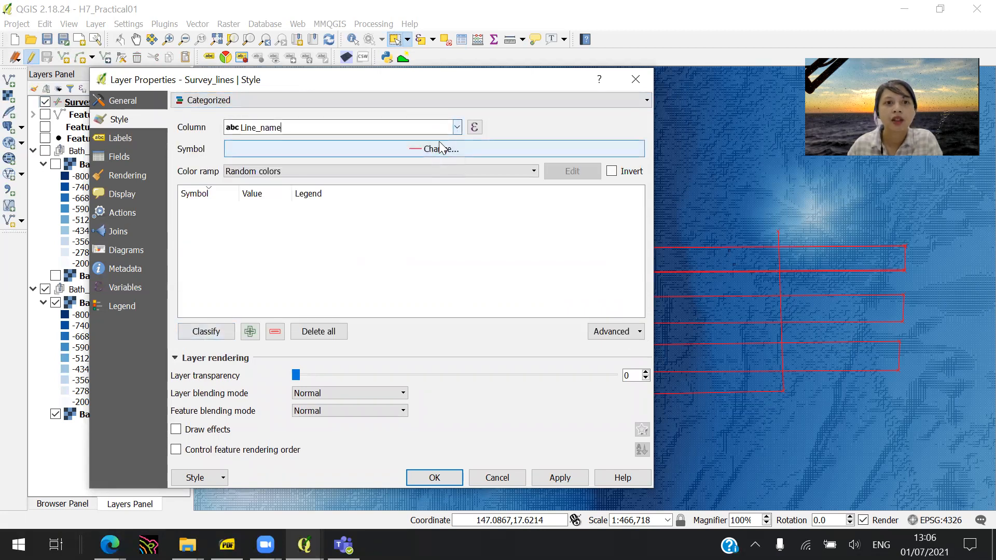
pyautogui.click(456, 129)
pyautogui.click(429, 139)
pyautogui.click(220, 330)
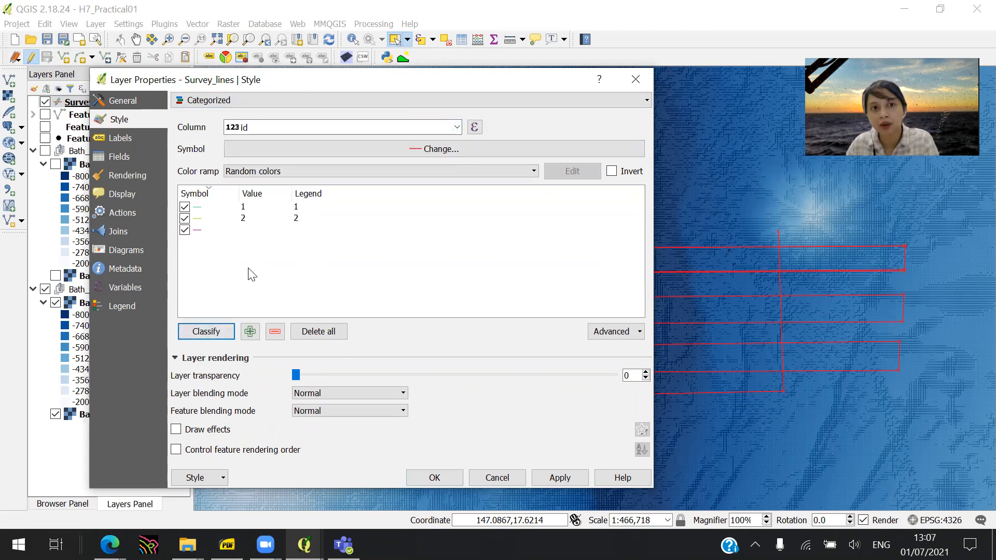
# Apply the categorized style to Survey_lines and hide category 2 and the category without a value
pyautogui.click(559, 478)
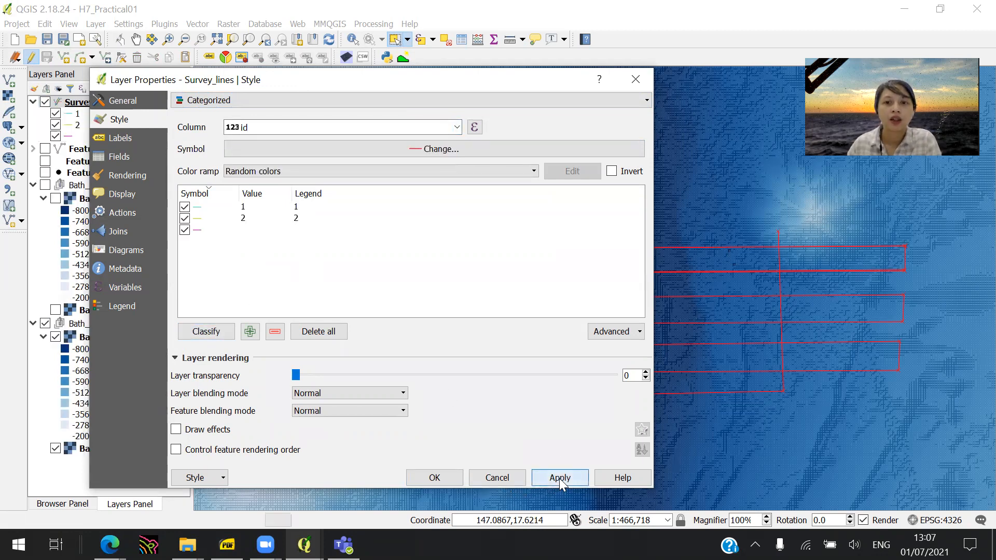
pyautogui.click(435, 477)
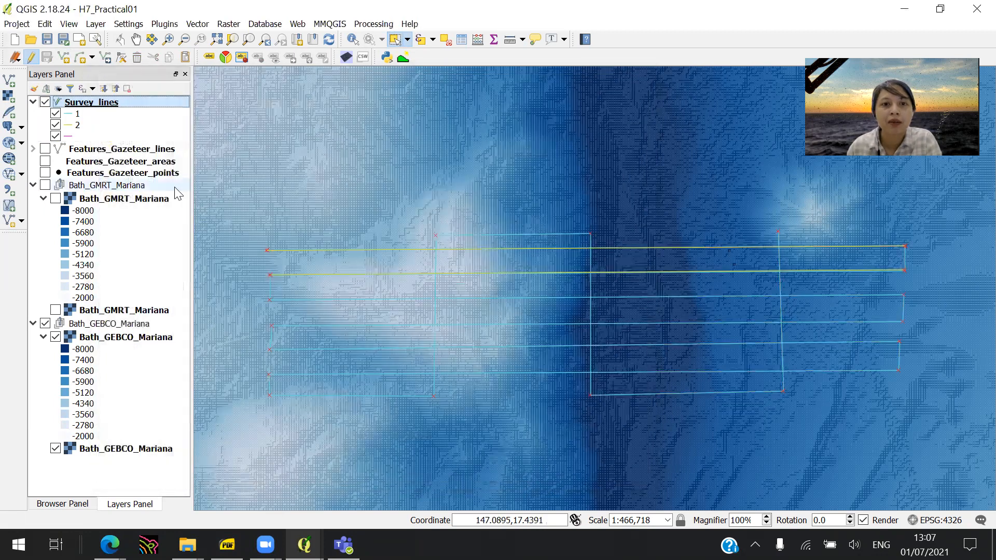
pyautogui.click(55, 136)
pyautogui.click(55, 124)
# Change the category 1 line symbol to black (#000000) with the Dash Line pen style
pyautogui.click(94, 116)
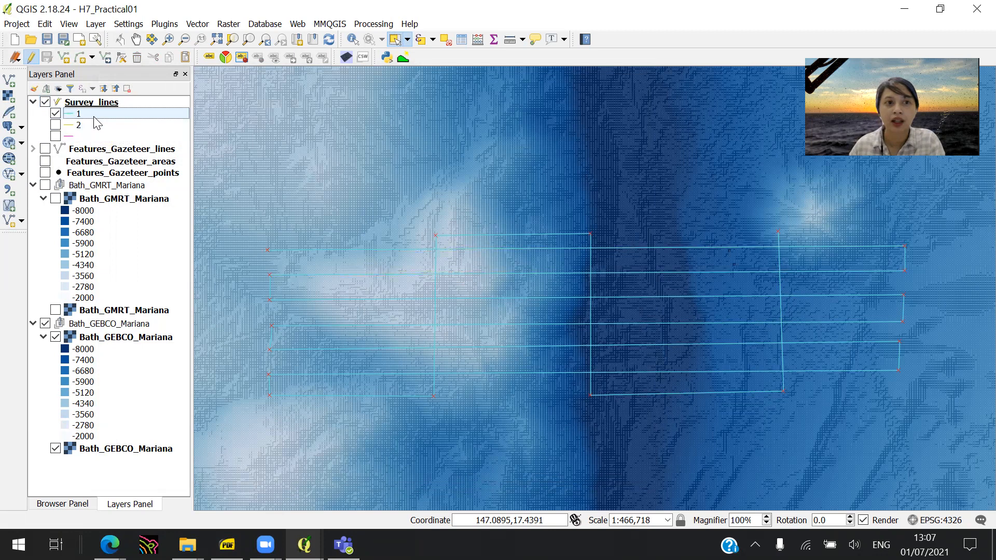
pyautogui.doubleClick(94, 118)
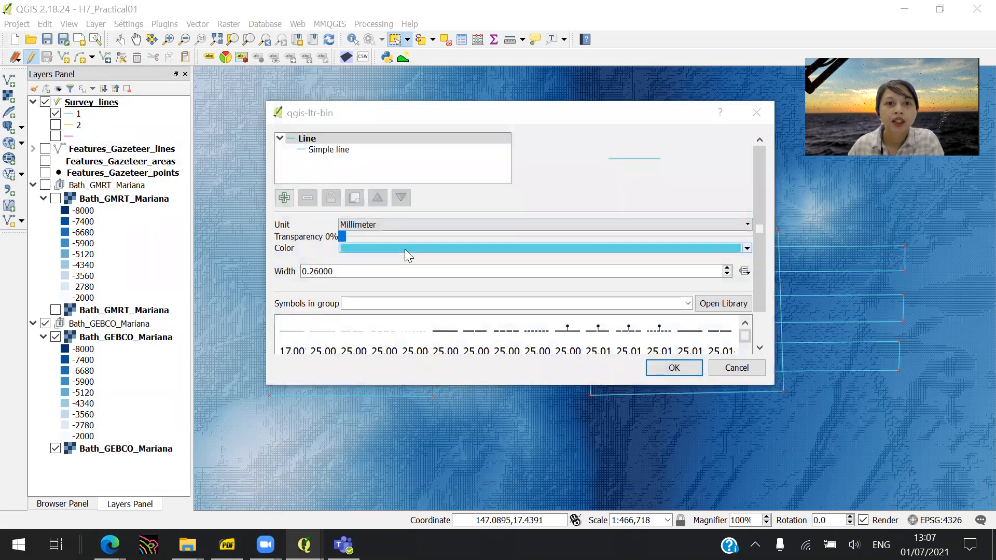
pyautogui.click(405, 249)
pyautogui.moveTo(482, 253)
pyautogui.mouseDown()
pyautogui.moveTo(506, 265)
pyautogui.moveTo(550, 332)
pyautogui.mouseUp()
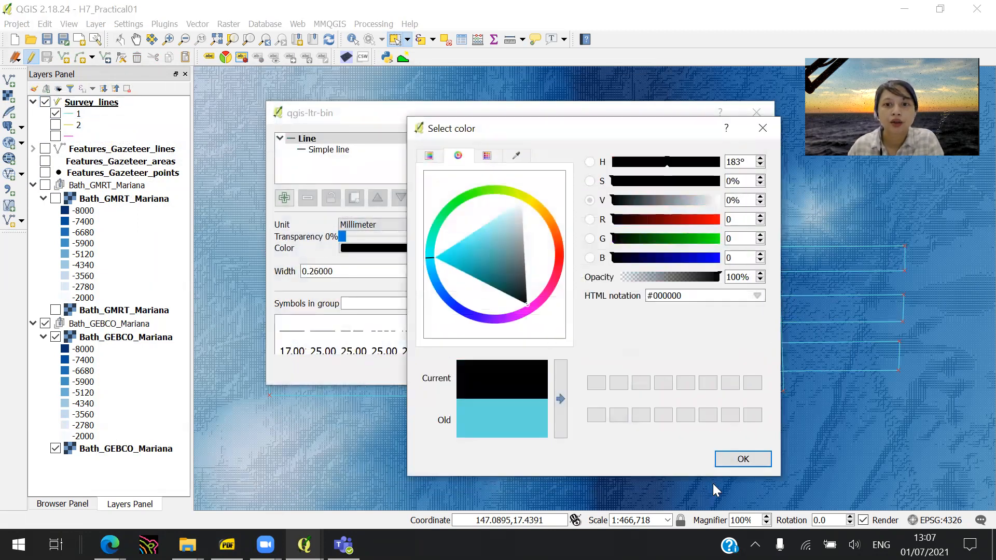
pyautogui.click(744, 460)
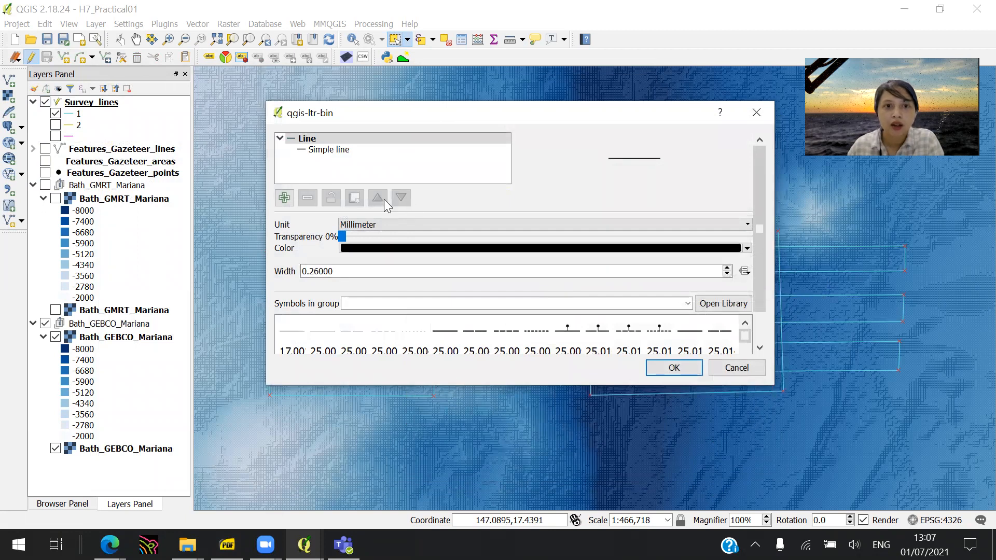
pyautogui.click(346, 152)
pyautogui.click(480, 301)
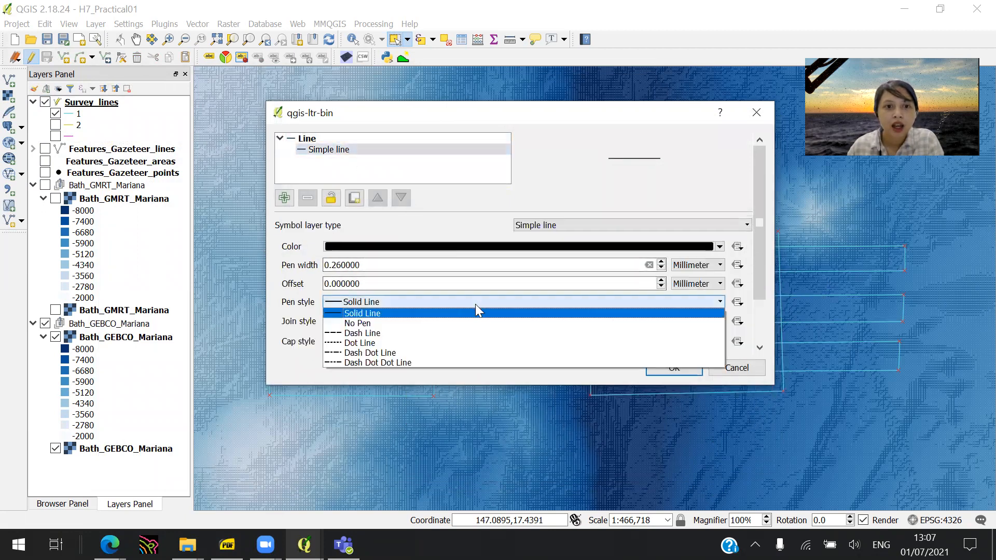
pyautogui.click(457, 333)
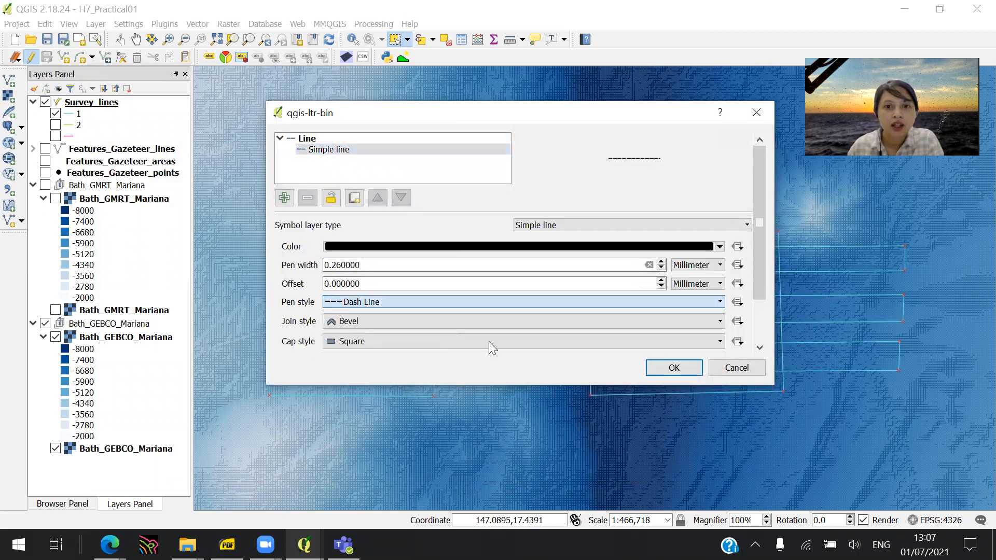
pyautogui.click(692, 369)
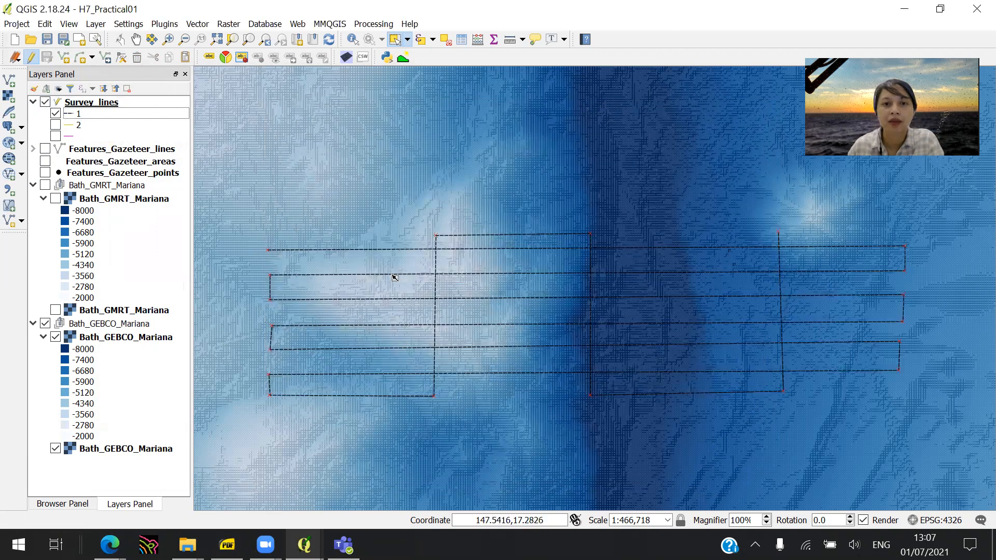
# Show category 2 of Survey_lines instead of category 1 and set its line color to red (#ff010d)
pyautogui.click(56, 125)
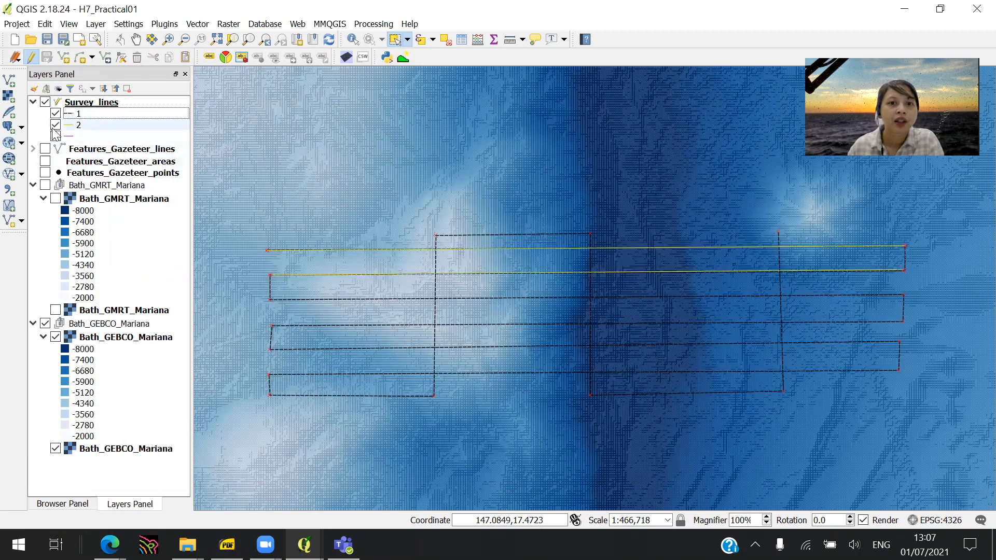
pyautogui.click(55, 113)
pyautogui.click(72, 126)
pyautogui.doubleClick(71, 126)
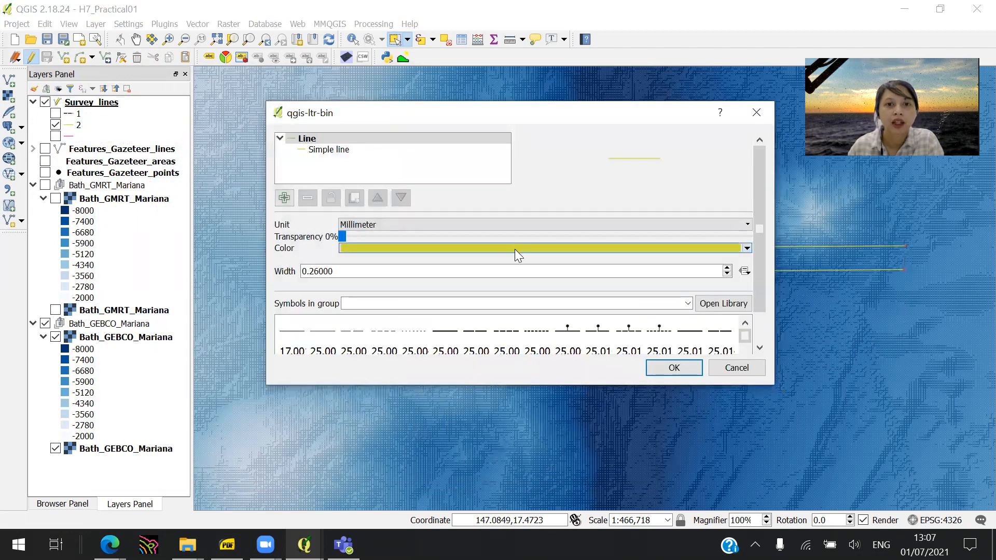
pyautogui.click(514, 249)
pyautogui.click(515, 249)
pyautogui.click(560, 257)
pyautogui.moveTo(506, 257); pyautogui.dragTo(555, 258)
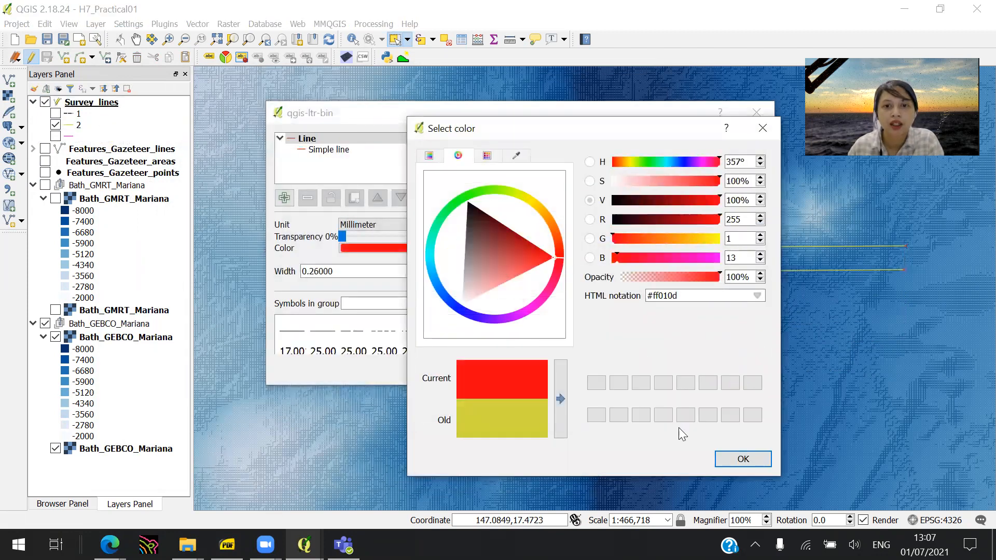
pyautogui.click(740, 458)
pyautogui.click(673, 368)
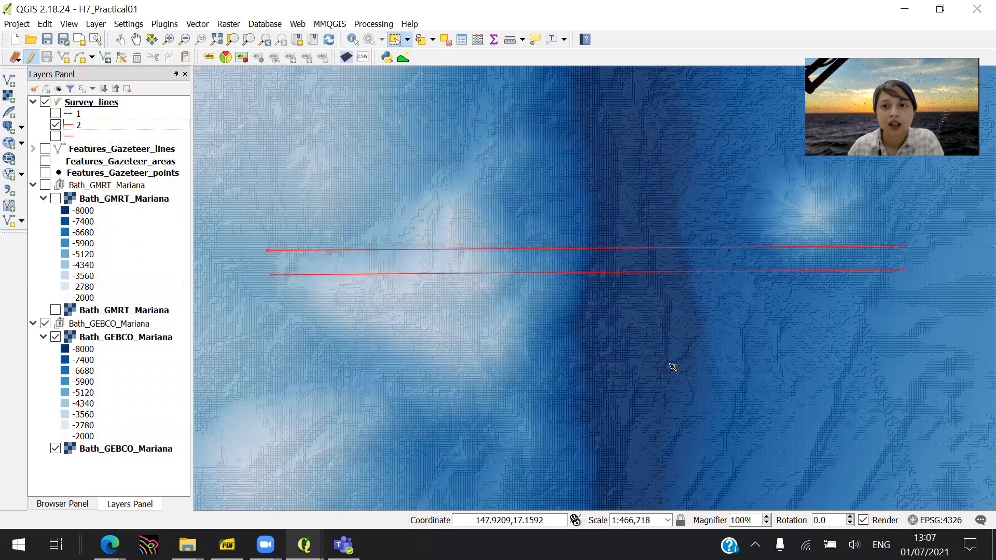
# Show category 1 of Survey_lines instead of category 2 and set its dashed line color to red (#ff0101)
pyautogui.scroll(-3, 478, 290)
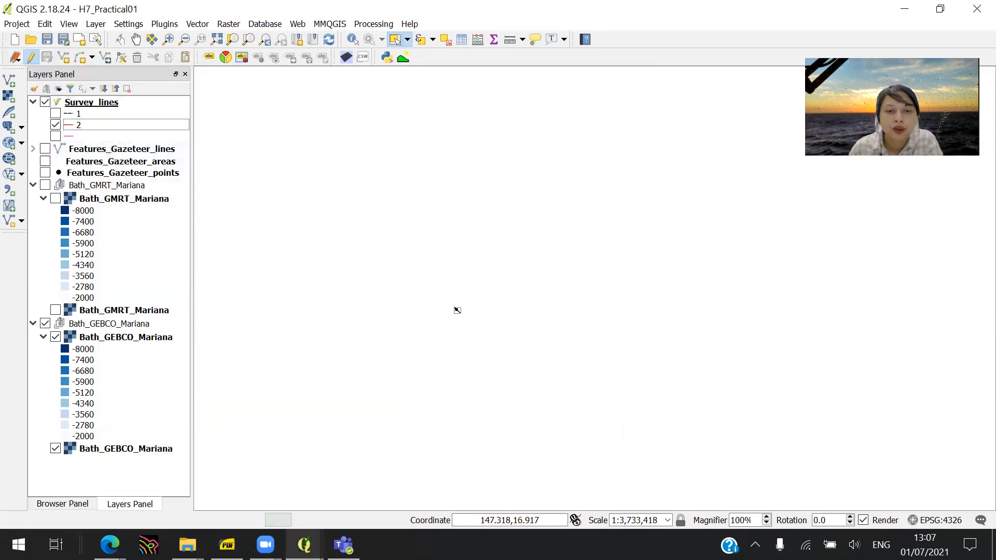
pyautogui.moveTo(445, 316); pyautogui.dragTo(576, 310)
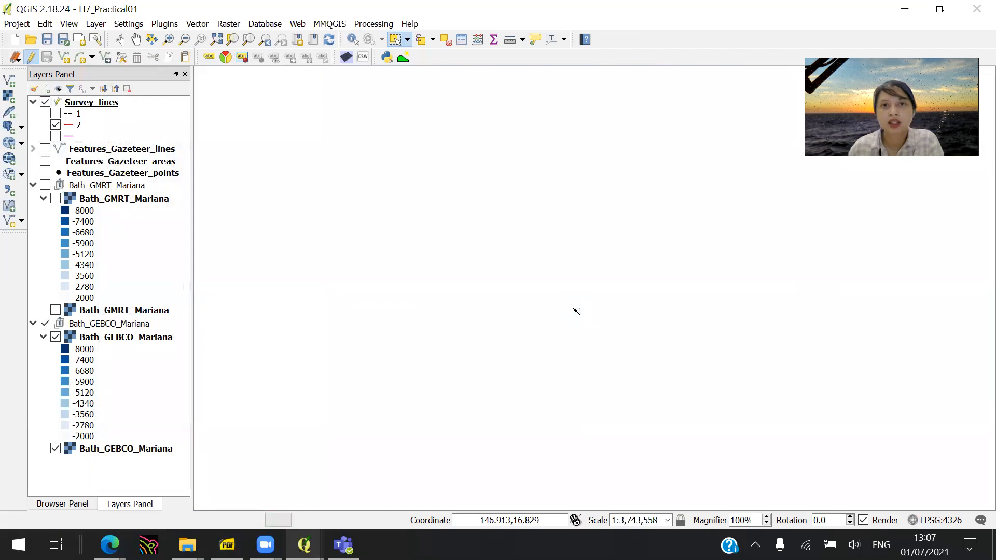
pyautogui.click(56, 113)
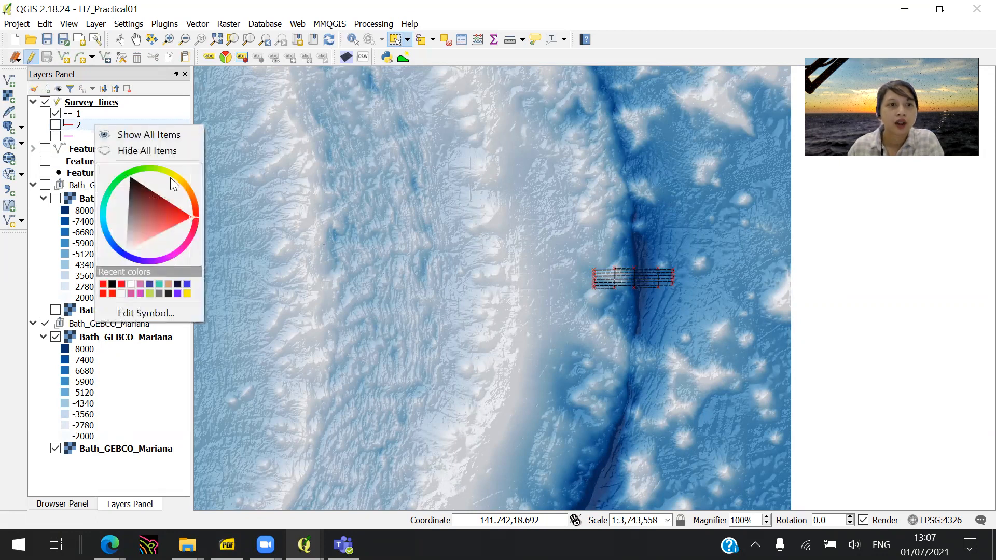
pyautogui.click(79, 114)
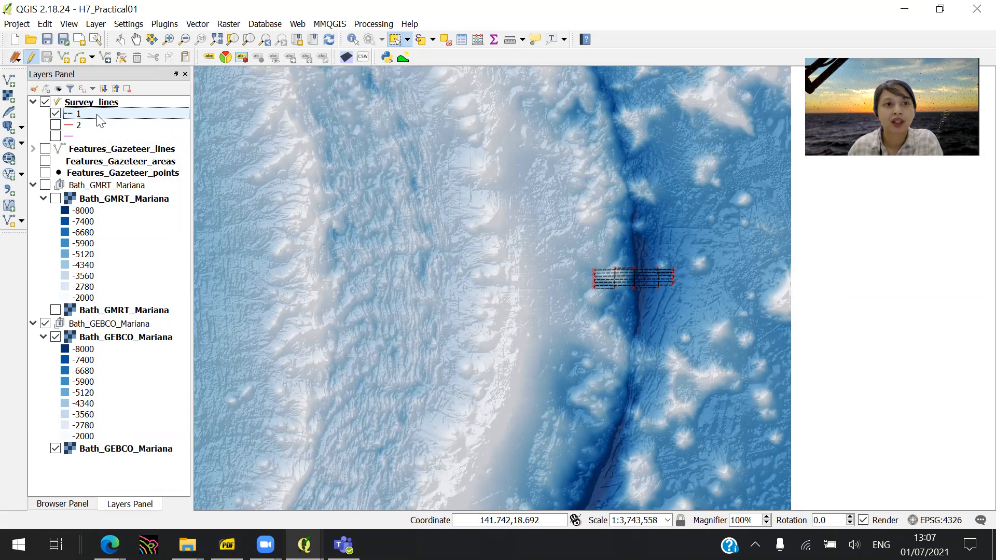
pyautogui.doubleClick(93, 114)
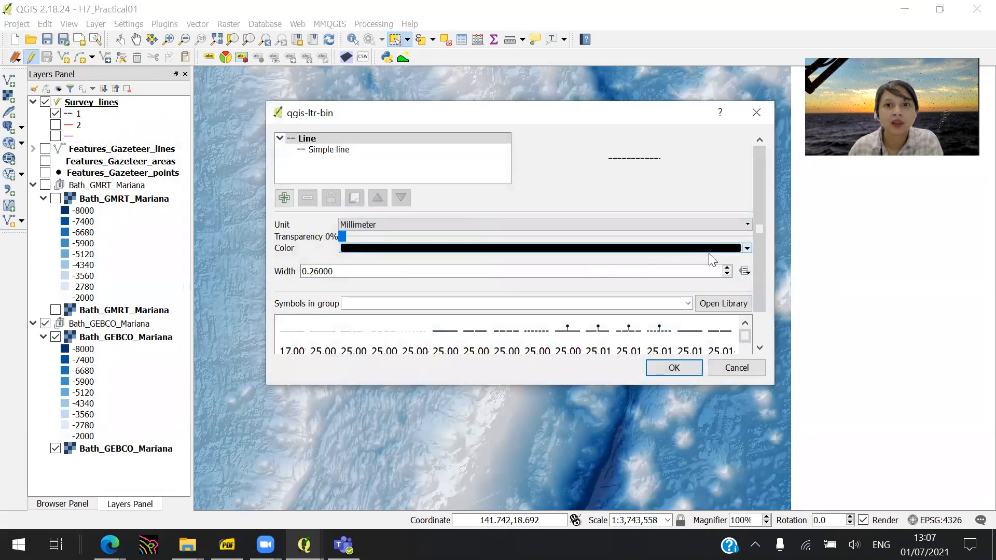
pyautogui.click(669, 248)
pyautogui.click(556, 253)
pyautogui.click(552, 254)
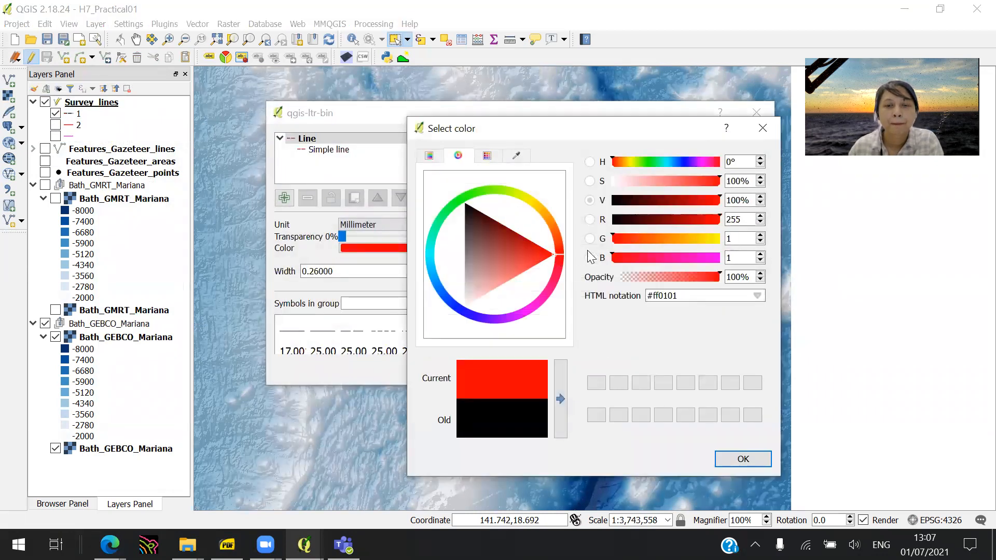
pyautogui.click(743, 462)
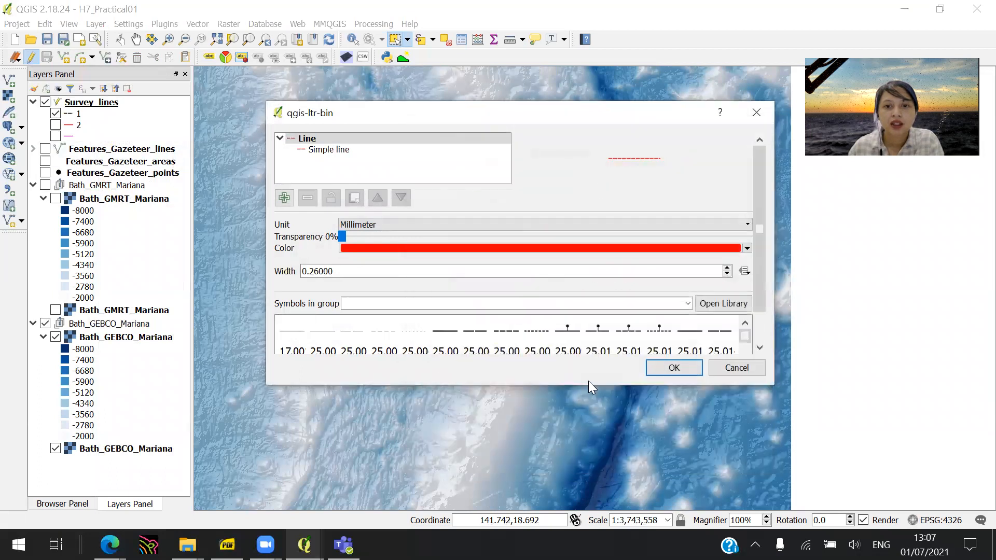
pyautogui.click(660, 368)
pyautogui.scroll(1, 704, 280)
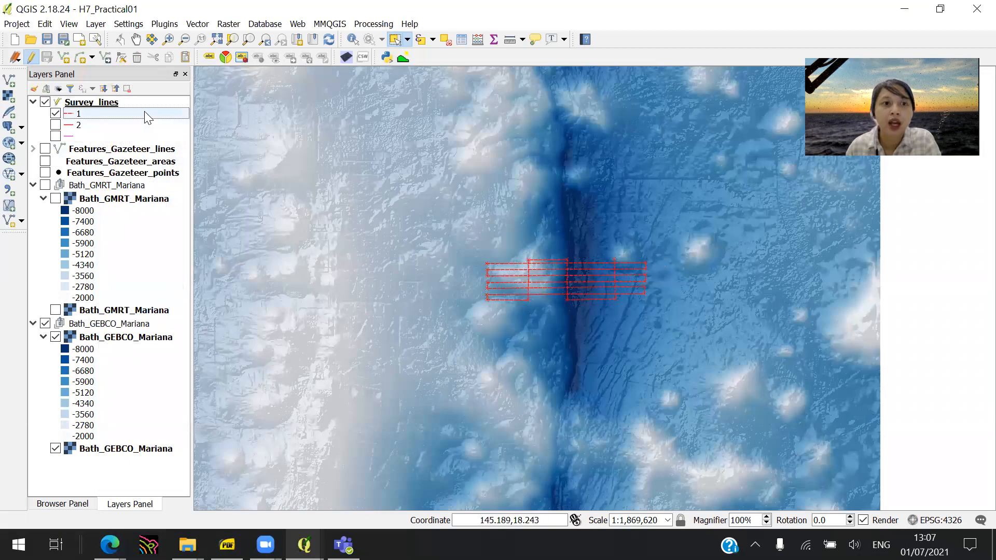
# Add a Text (string) field named Time with length 80 to the Survey_lines attribute table
pyautogui.click(151, 102)
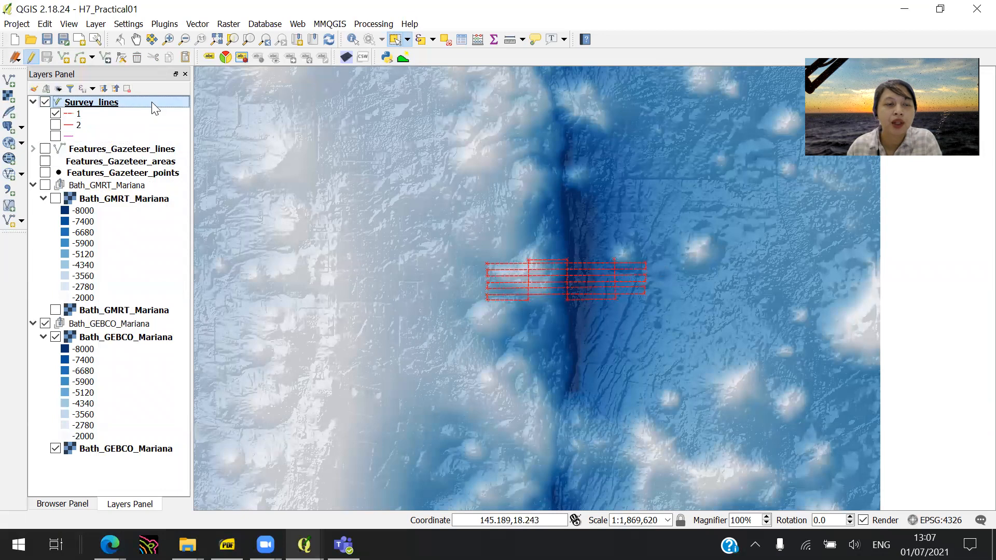
pyautogui.rightClick(151, 101)
pyautogui.click(223, 248)
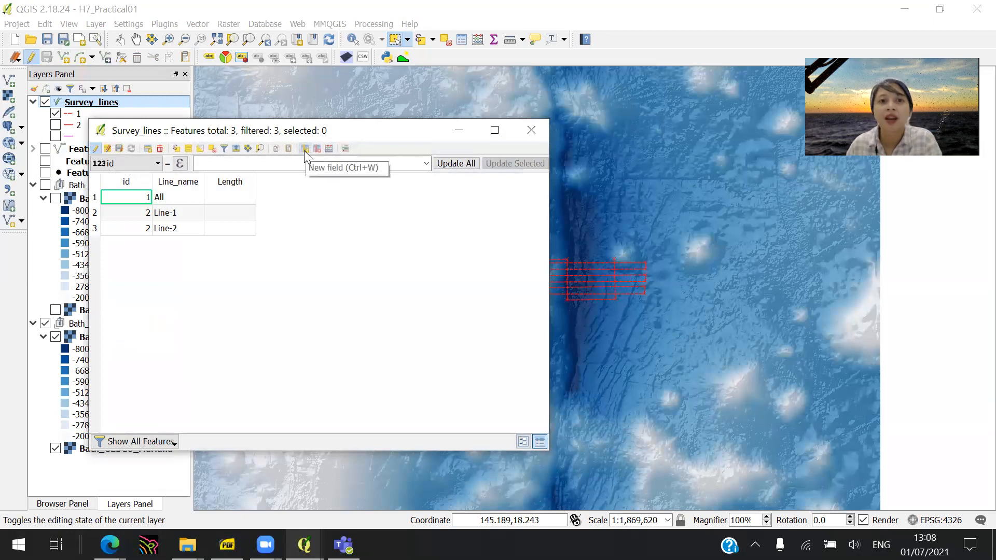
pyautogui.click(305, 149)
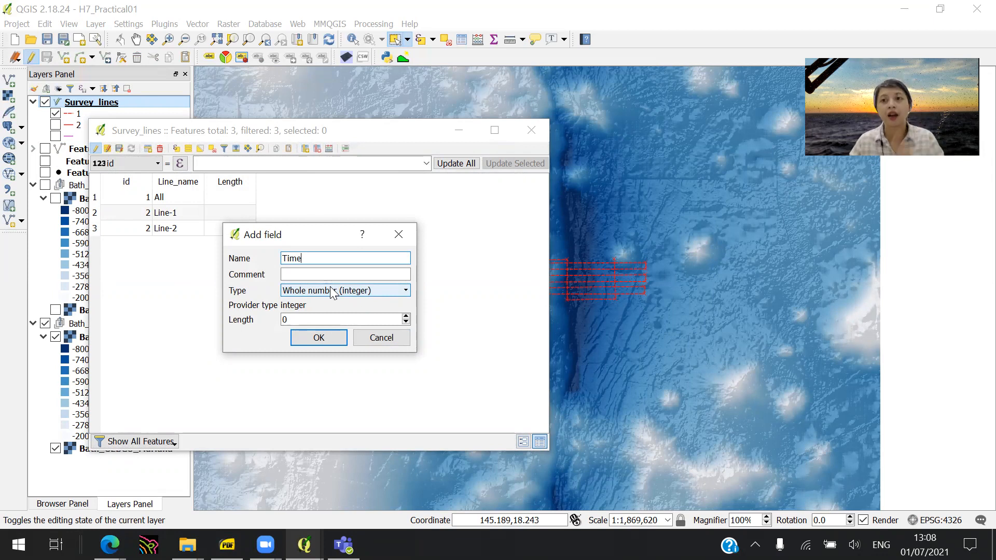
pyautogui.click(332, 292)
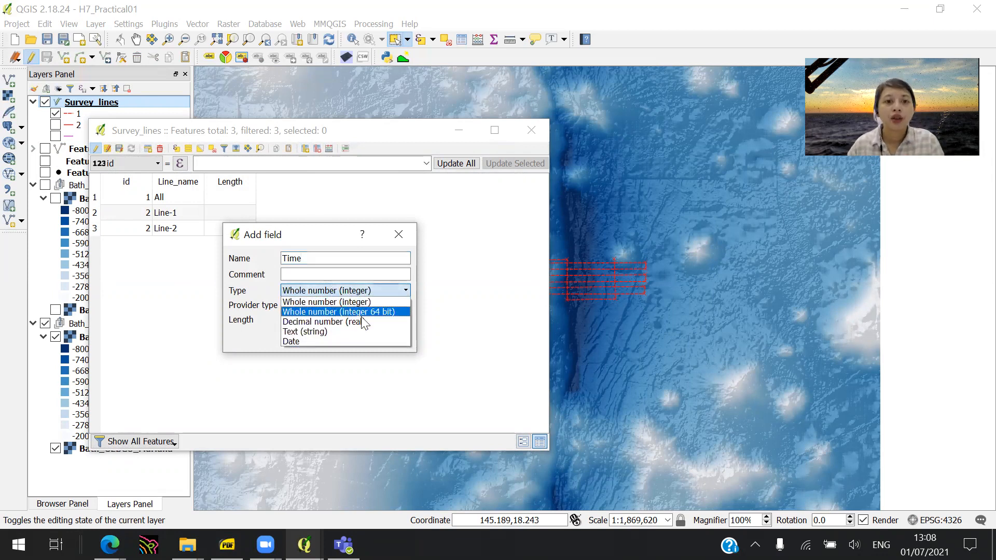
pyautogui.click(368, 332)
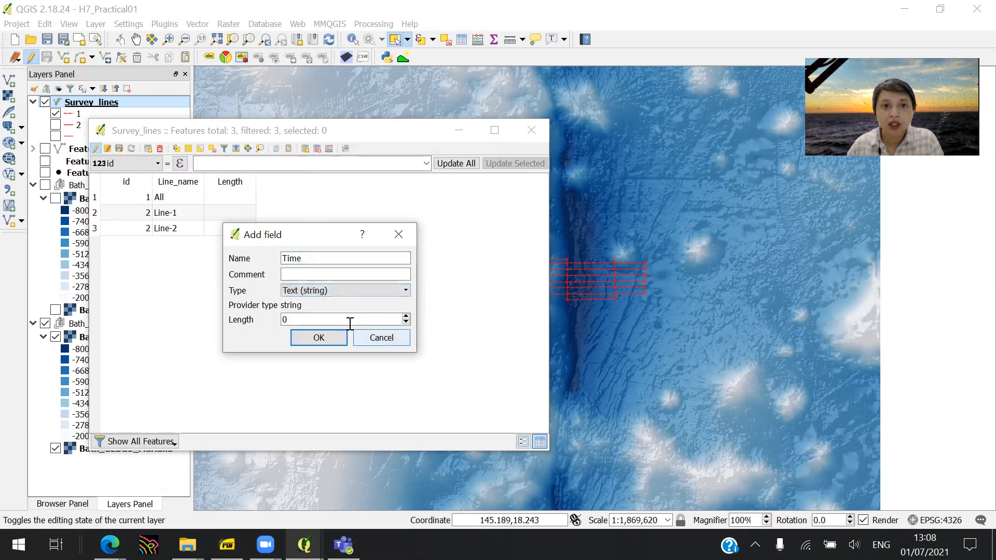
pyautogui.write('80')
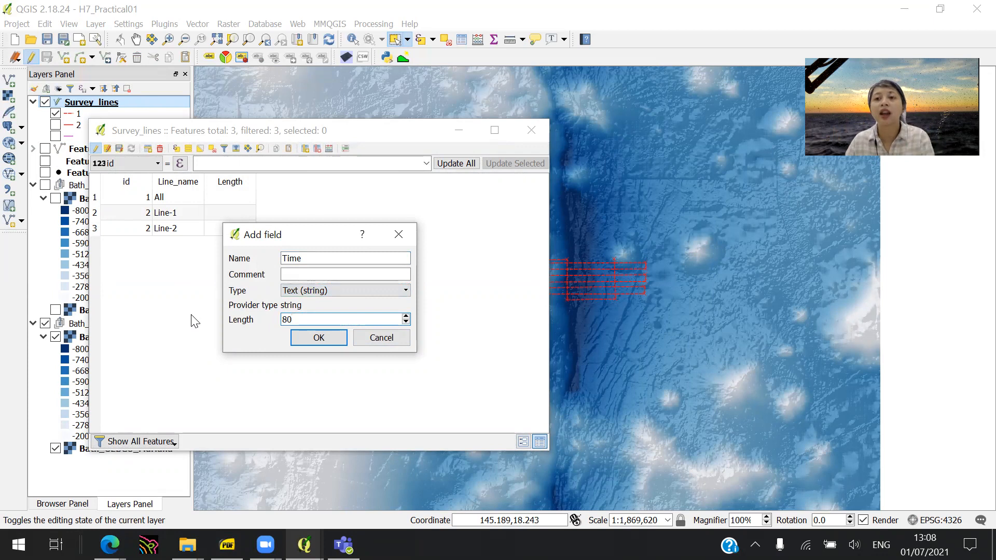
pyautogui.click(329, 336)
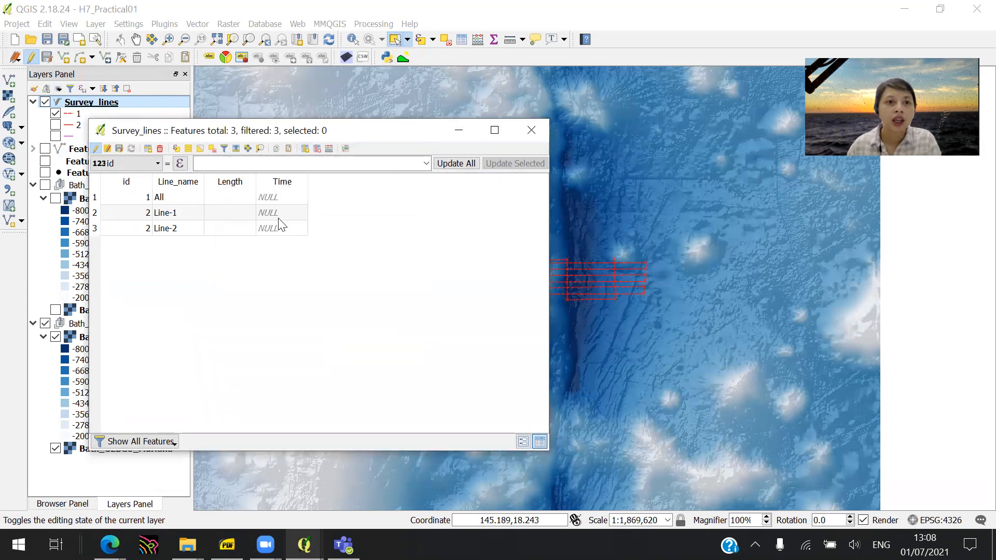
# Enter Time 10:00 for the All line and 10:05 for Line-1, and save the edits
pyautogui.doubleClick(283, 198)
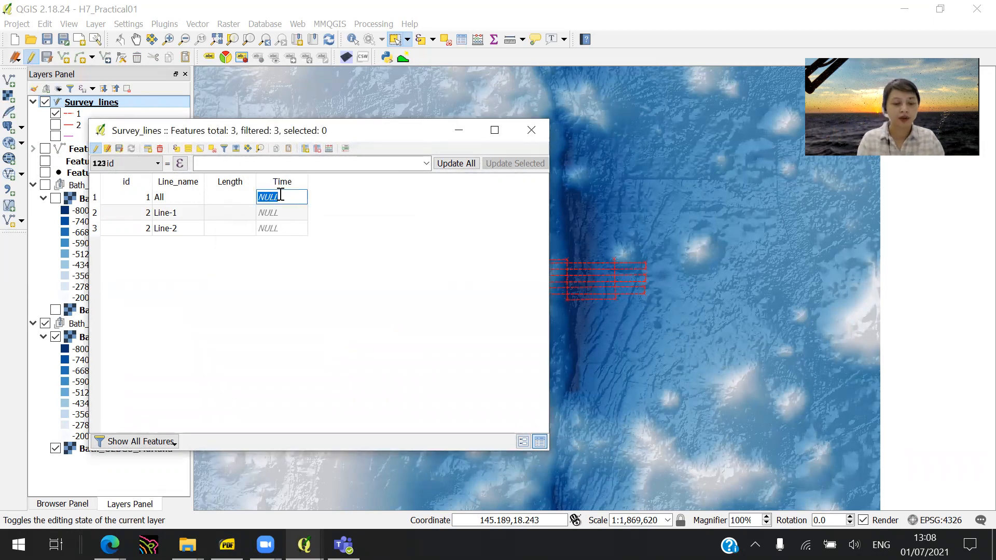
pyautogui.write('10:00')
pyautogui.press('Tab')
pyautogui.press('Tab')
pyautogui.press('Tab')
pyautogui.press('Tab')
pyautogui.write('10:0')
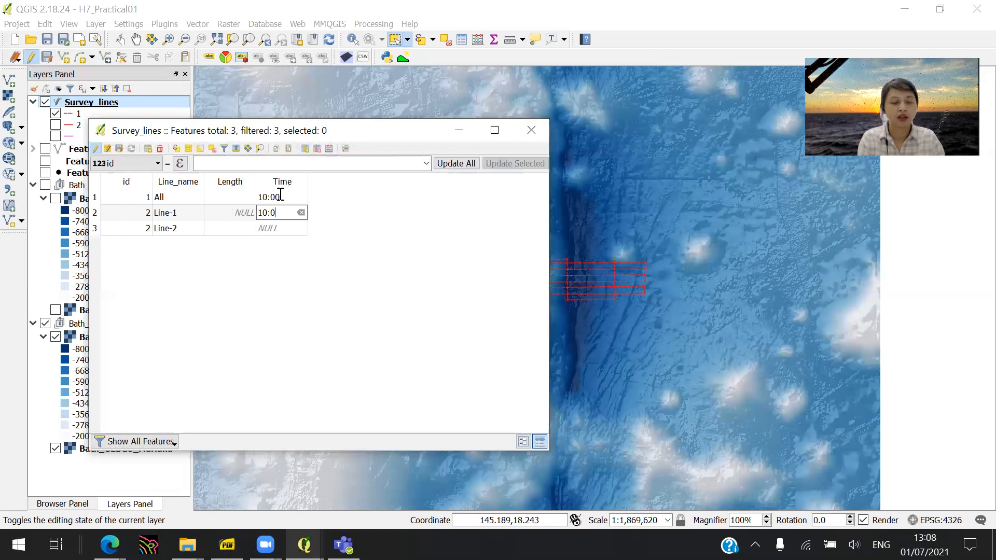
pyautogui.press('Return')
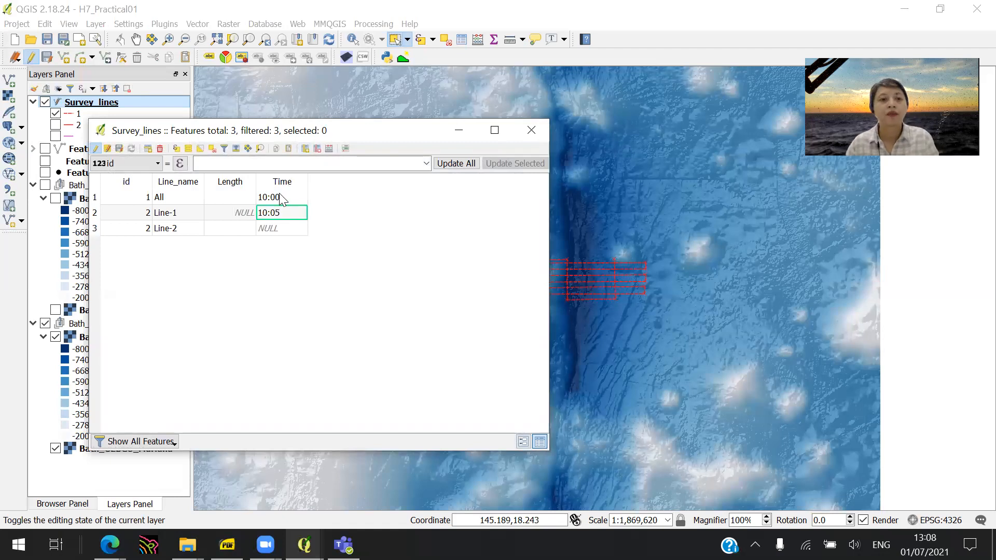
pyautogui.click(122, 145)
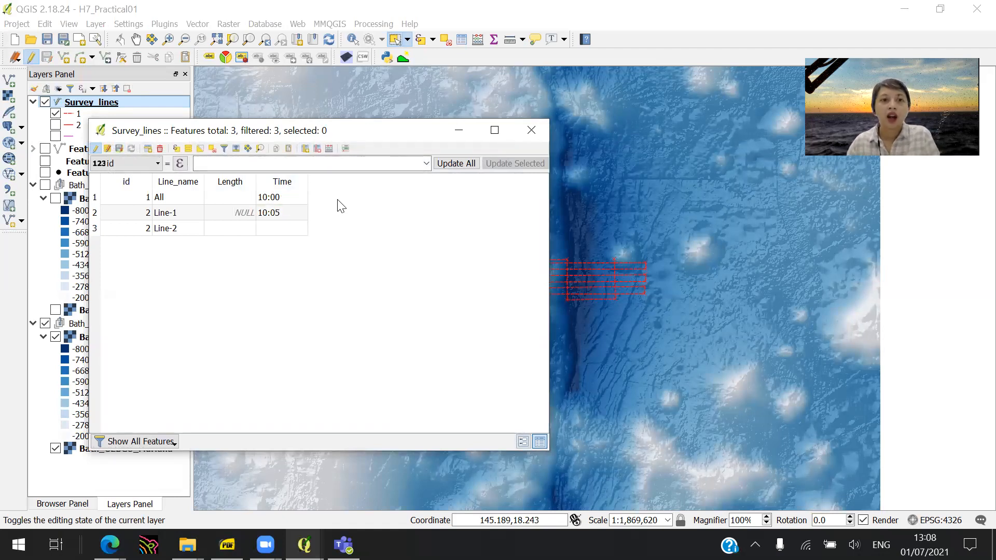
# Examine the field calculator's output field settings and function groups, and leave it without calculating anything
pyautogui.click(330, 149)
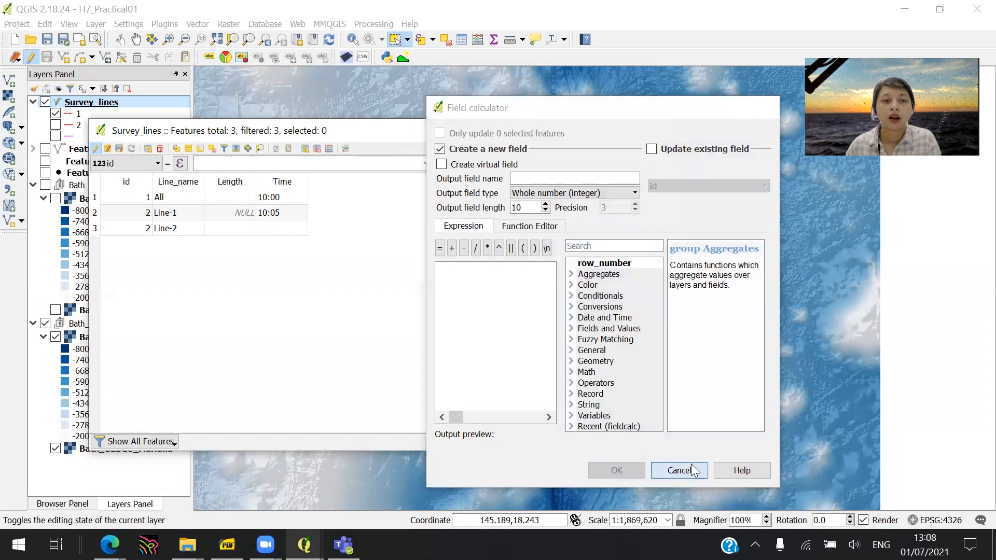
pyautogui.click(691, 465)
pyautogui.click(329, 149)
pyautogui.click(605, 246)
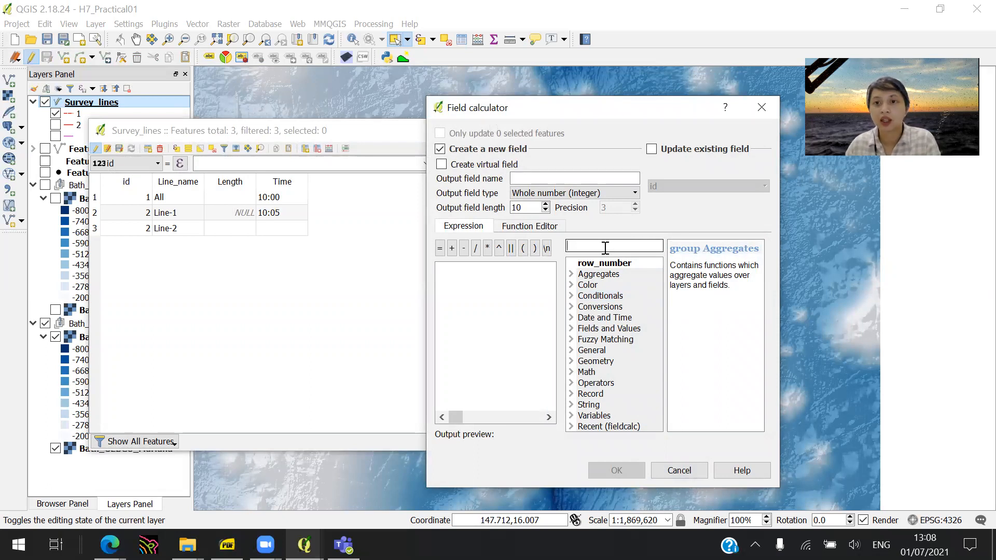
pyautogui.click(696, 471)
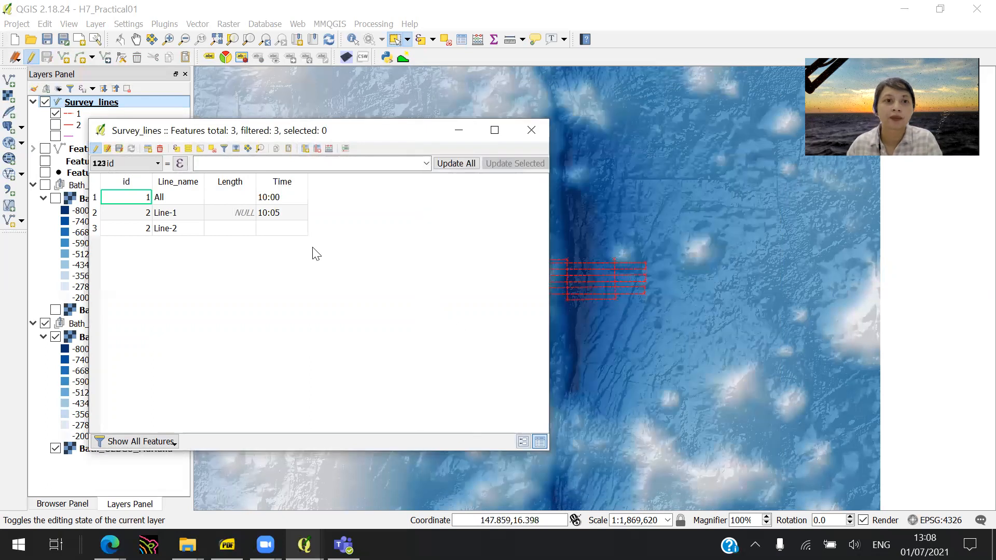
# End the editing session on Survey_lines and close its attribute table
pyautogui.click(98, 147)
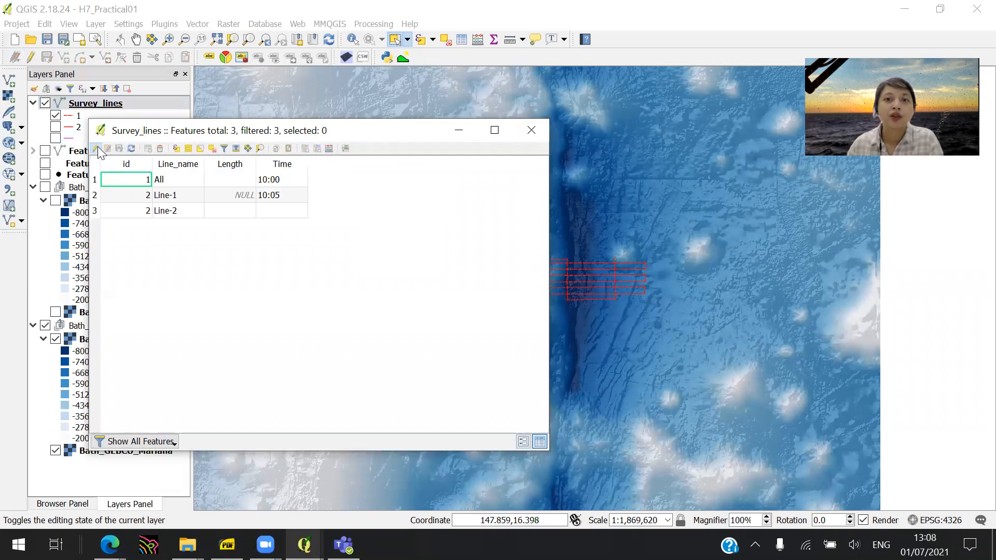
pyautogui.click(531, 130)
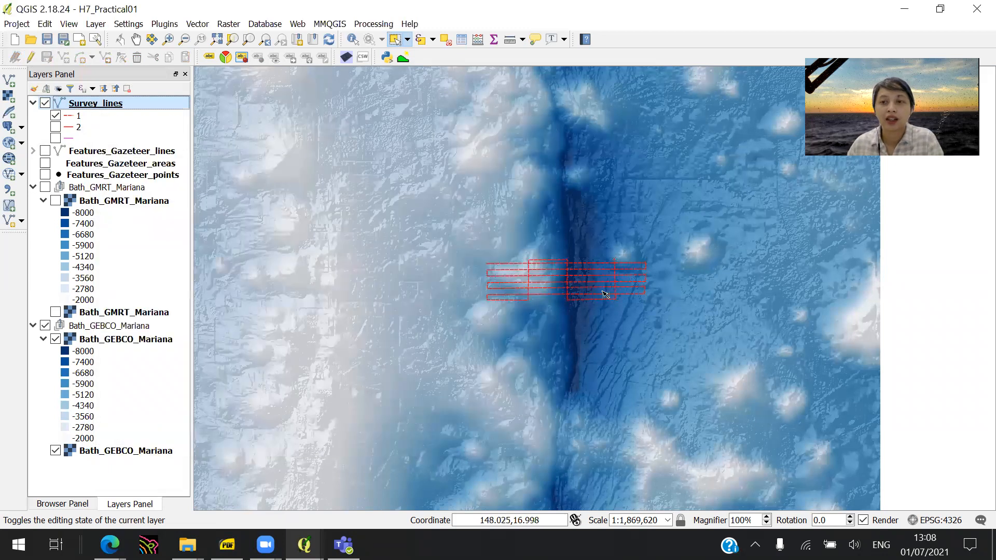